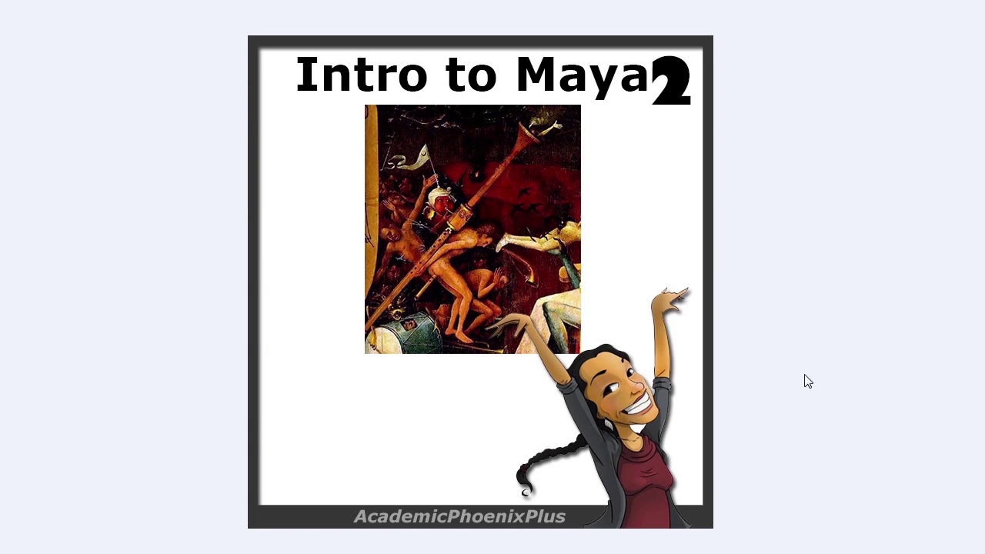
key("Right")
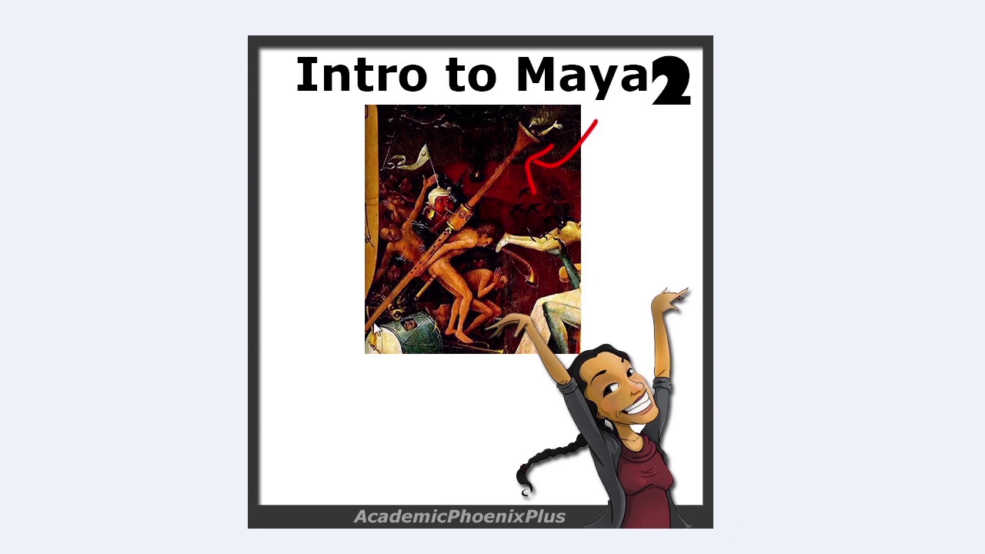
key("Right")
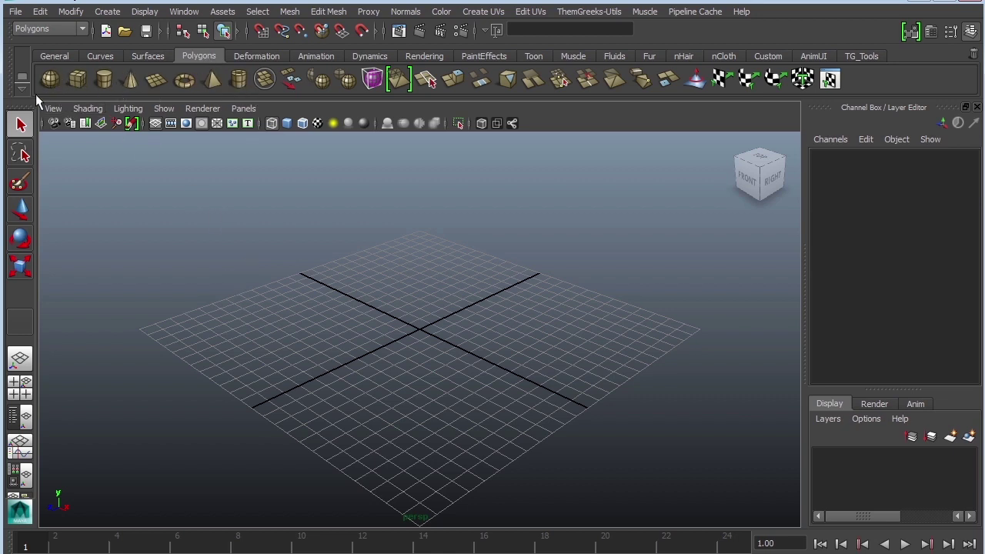
Create a polygon cylinder at the grid origin and display it in smooth-shaded mode
left_click(103, 78)
left_click(138, 11)
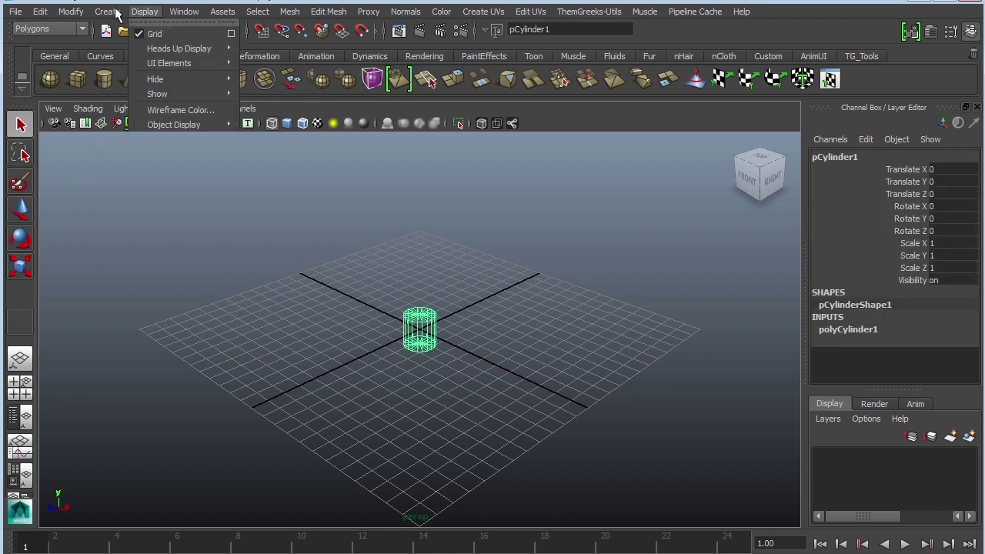
mouse_move(108, 12)
mouse_move(143, 49)
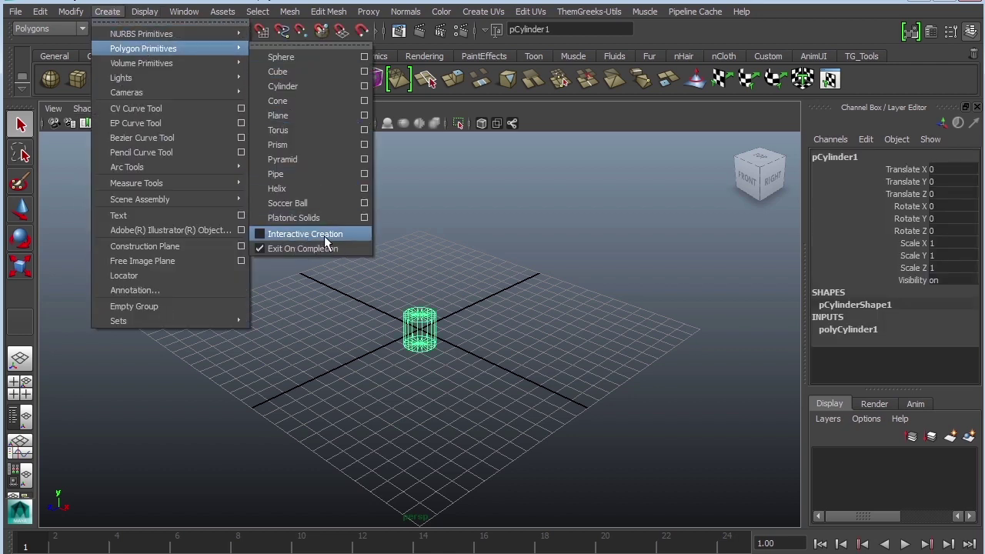
left_click(467, 332)
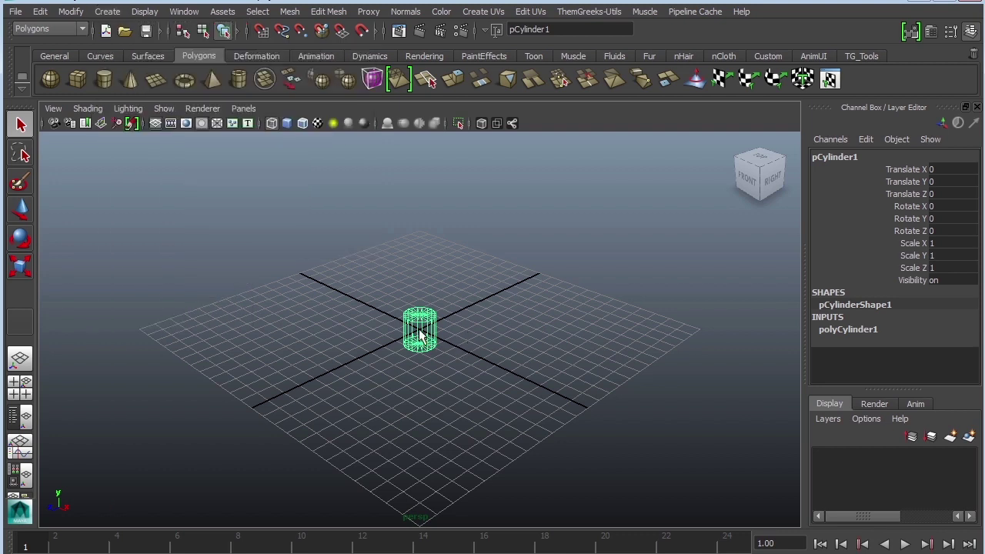
left_click_drag(522, 307, 471, 331, "alt")
right_click_drag(471, 332, 591, 355, "alt")
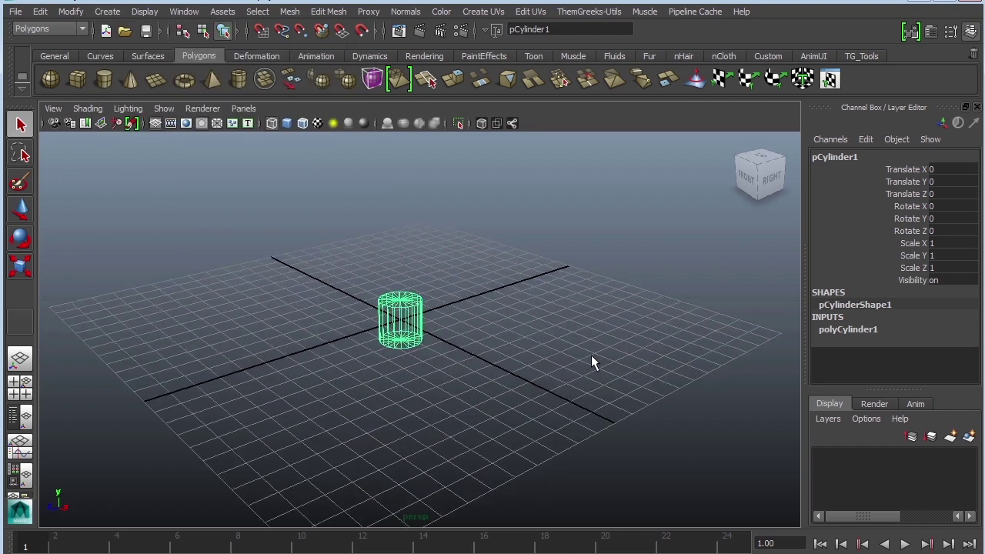
middle_click_drag(558, 360, 589, 364, "alt")
key("f")
right_click_drag(643, 361, 517, 341, "alt")
left_click_drag(517, 340, 551, 348, "alt")
key("5")
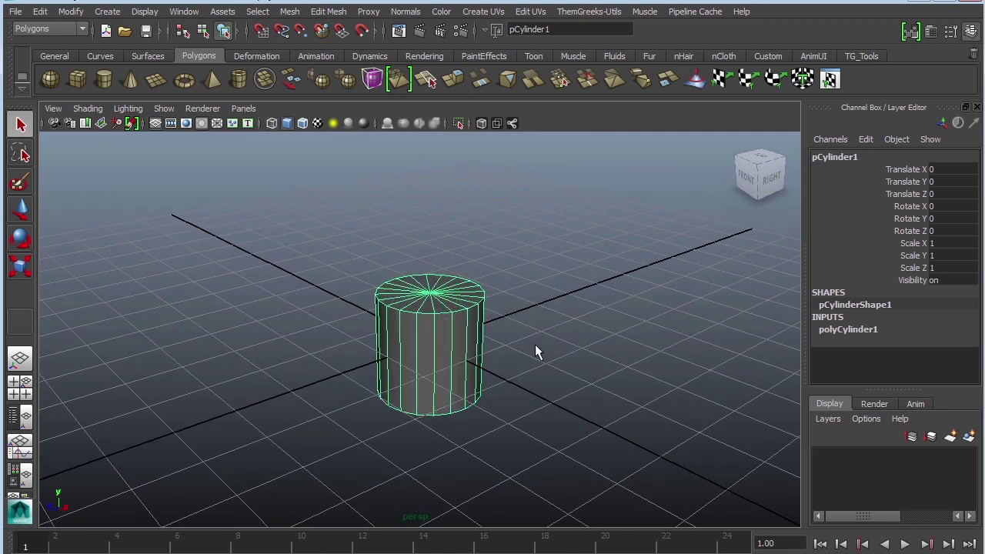
Move the cylinder up to about 1.264 on the Y axis so it sits above the grid
middle_click_drag(535, 344, 560, 386, "alt")
left_click_drag(559, 387, 444, 378, "alt")
key("w")
left_click_drag(444, 341, 451, 270)
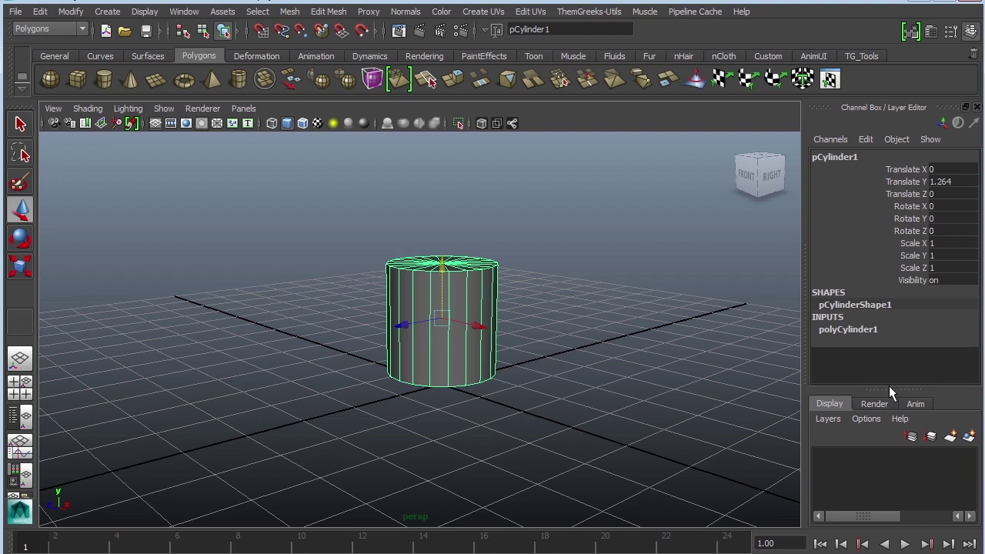
Set the cylinder's axis subdivisions to 18 and its cap subdivisions to 0
left_click_drag(888, 388, 888, 391)
left_click(864, 329)
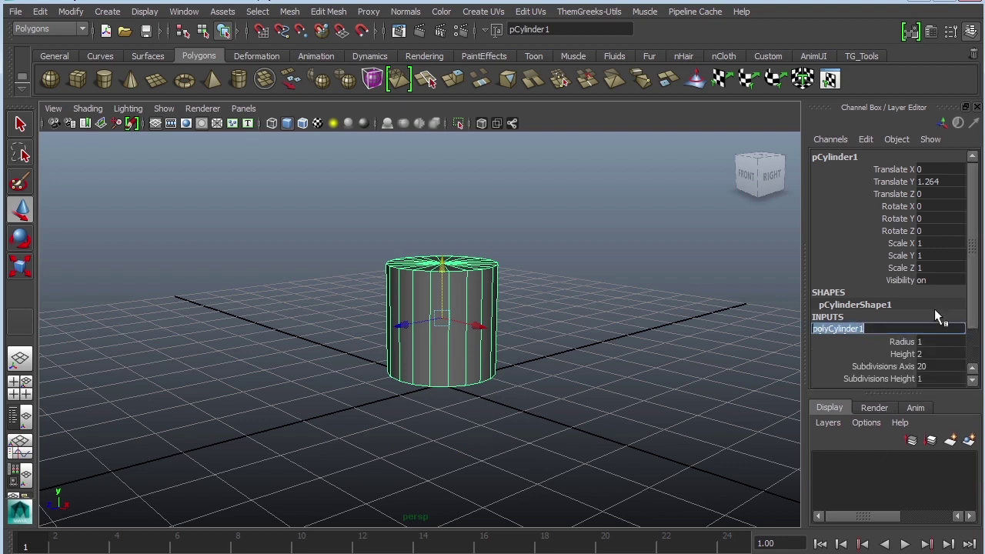
left_click(928, 367)
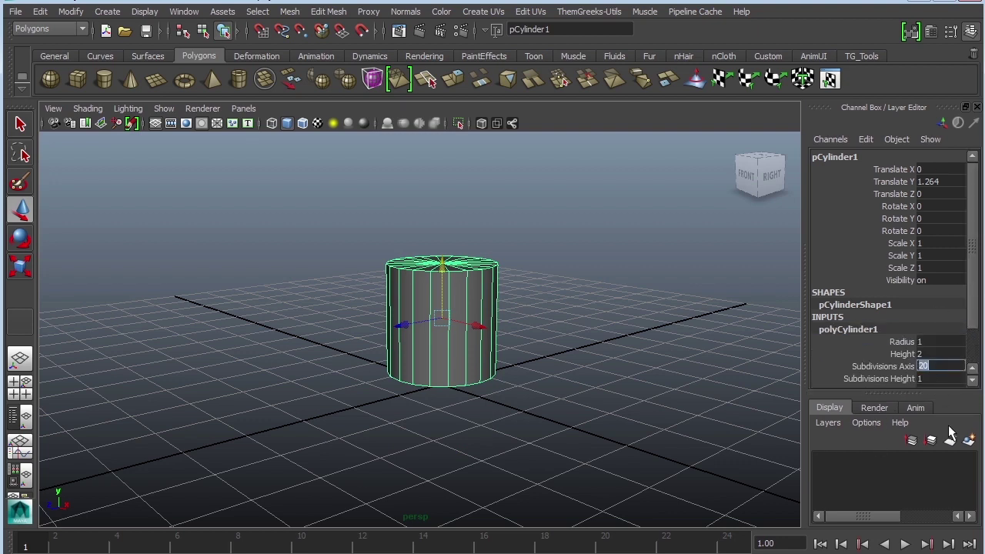
type("18")
key("Return")
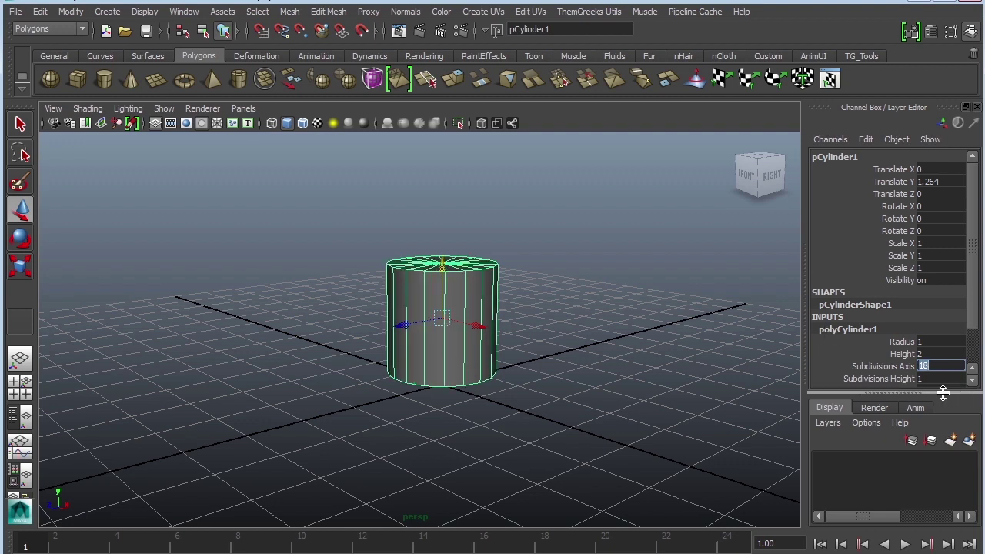
scroll(972, 308, "down", 2)
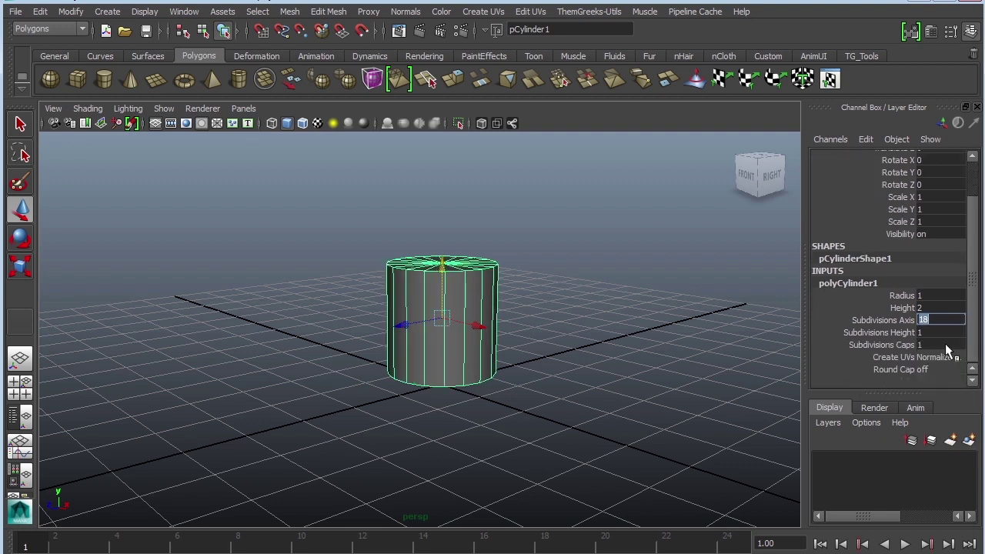
left_click(956, 344)
type("0")
key("Return")
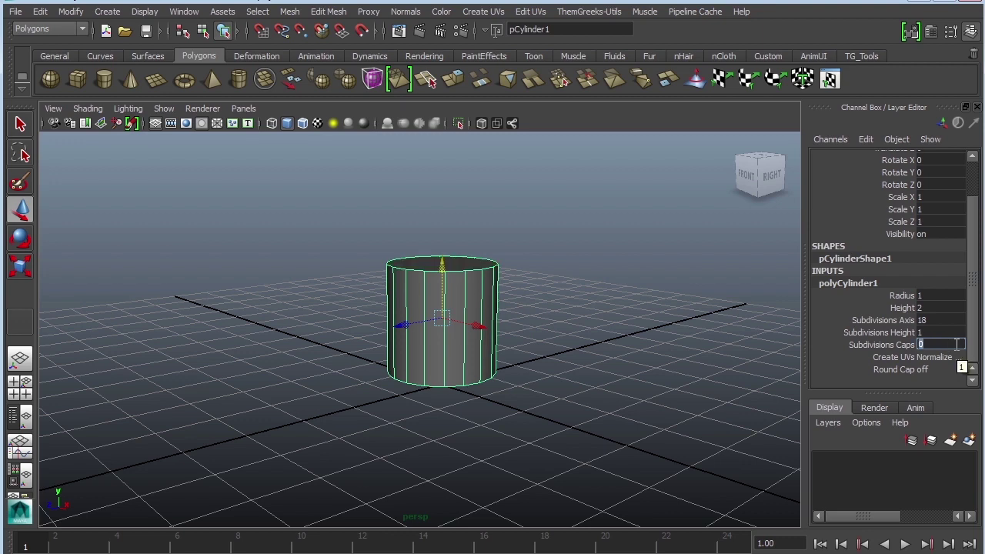
Scale the cylinder into a thin tall shaft, about 0.3 in X and Z and 2.39 in Y
left_click_drag(601, 310, 443, 324, "alt")
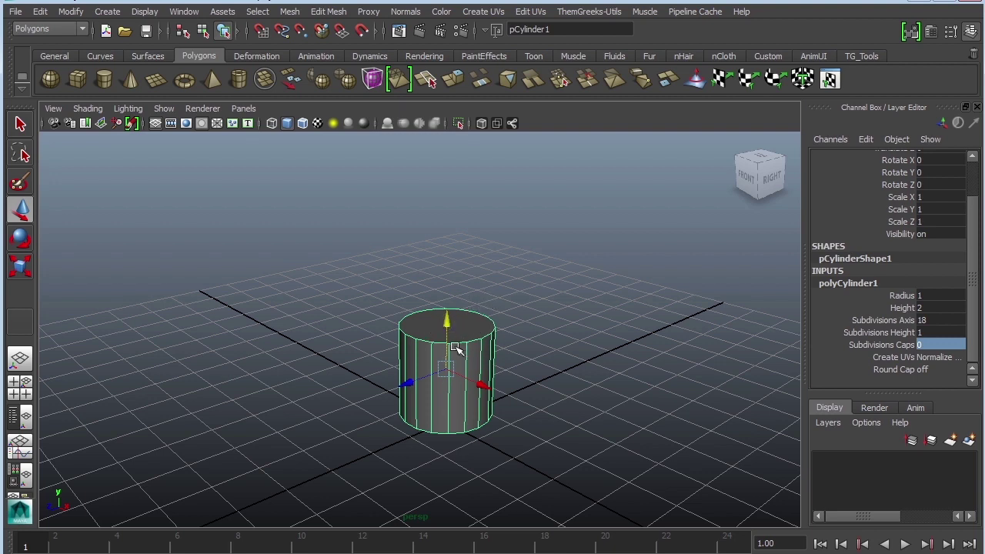
key("r")
left_click_drag(444, 303, 446, 306, "ctrl")
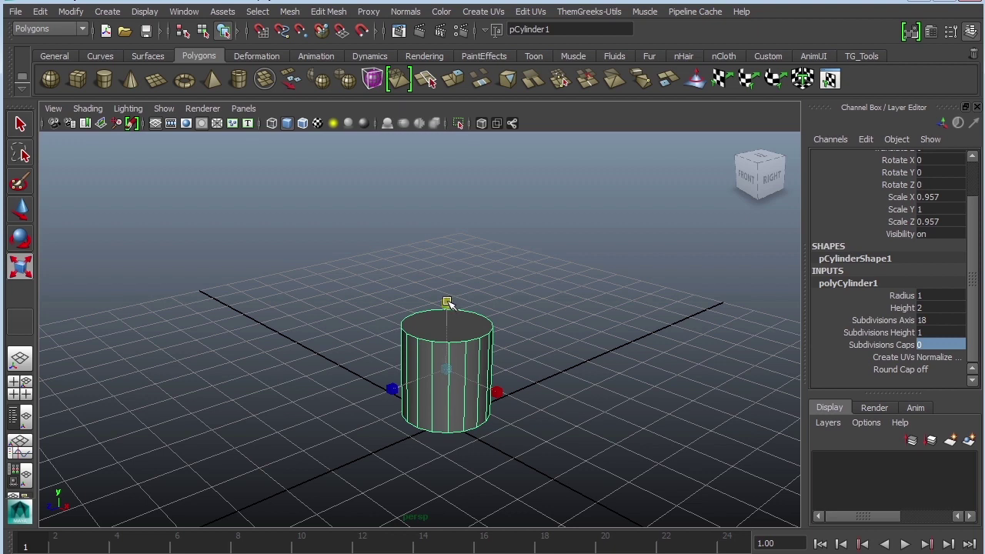
left_click_drag(447, 302, 456, 199)
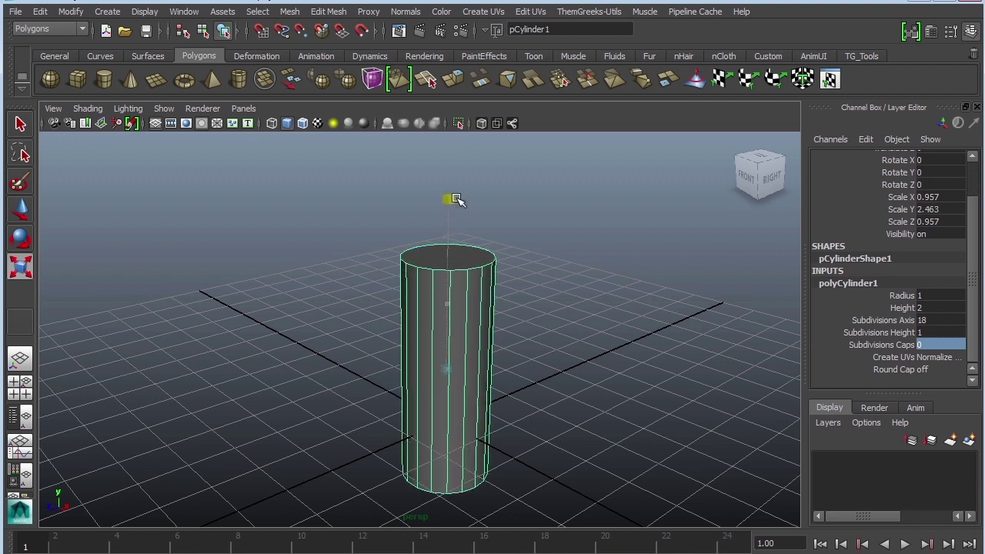
key("ctrl+z")
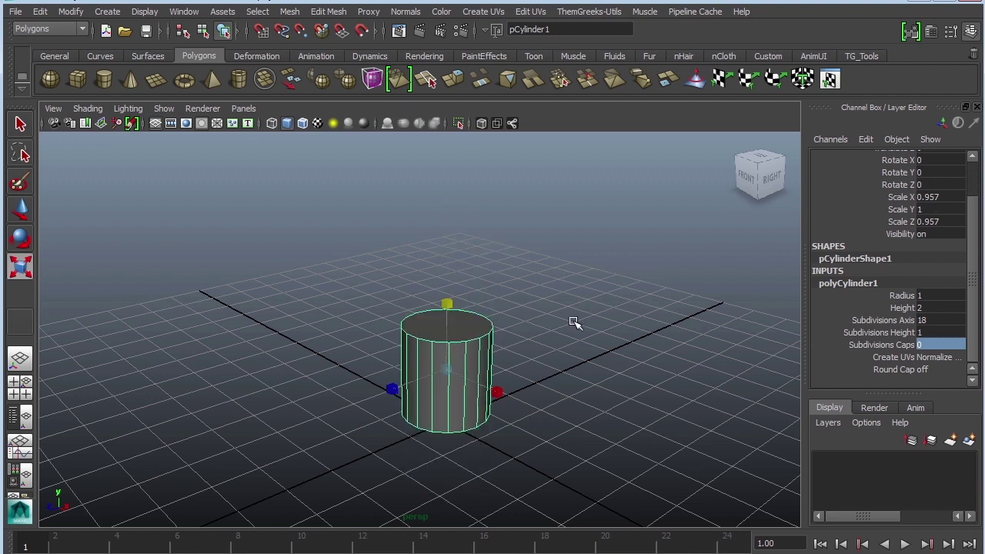
left_click_drag(447, 303, 449, 206, "ctrl")
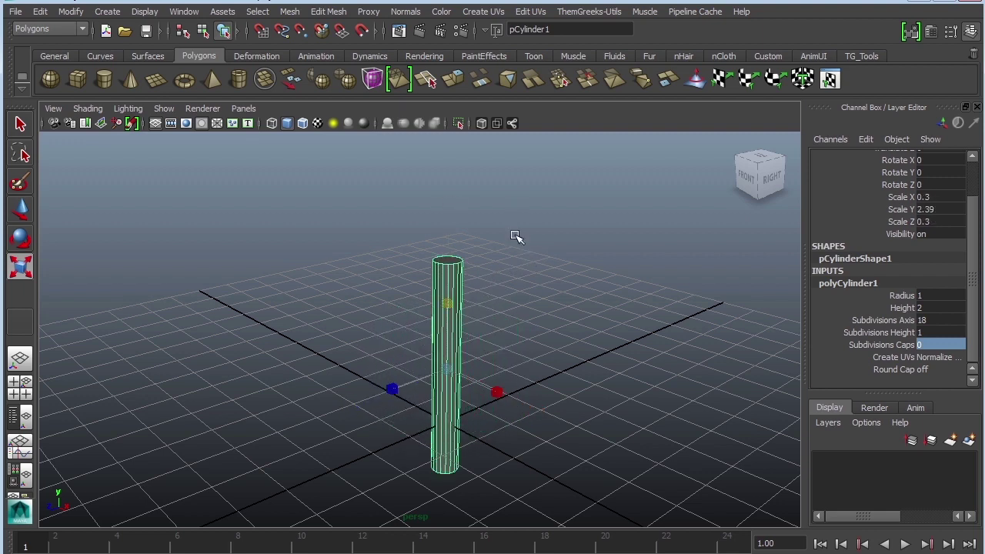
Select the cylinder's top cap face and extrude it straight up by about 2.7 units along world Y
scroll(492, 230, "up", 3)
middle_click_drag(463, 223, 485, 282, "alt")
right_click_drag(485, 282, 487, 312)
left_click_drag(596, 299, 580, 317, "alt")
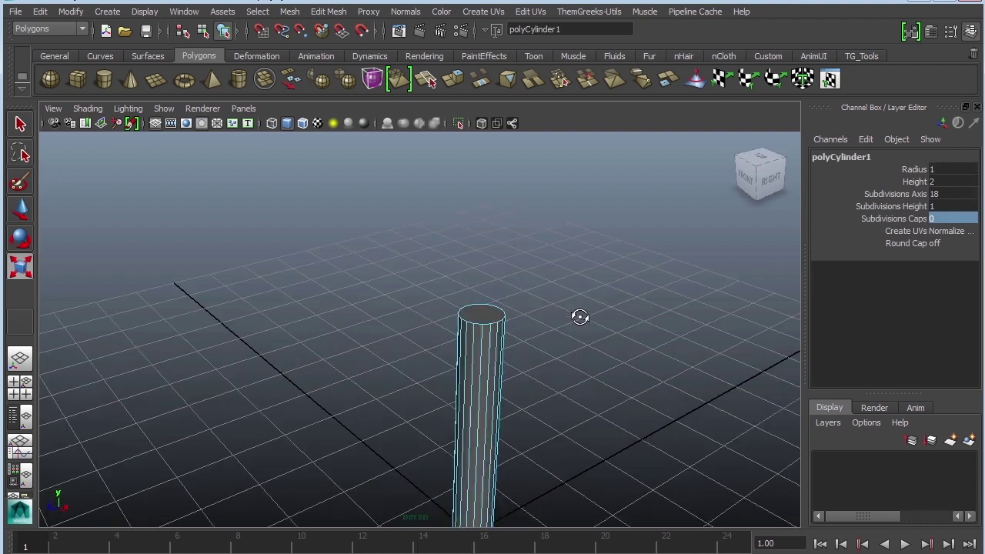
left_click(483, 314)
left_click_drag(655, 337, 613, 359, "alt")
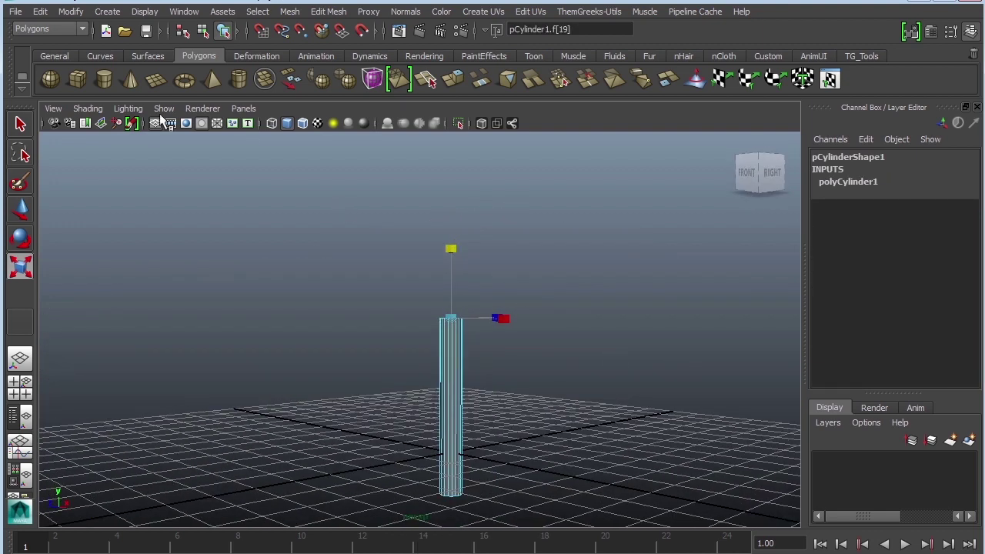
left_click(329, 12)
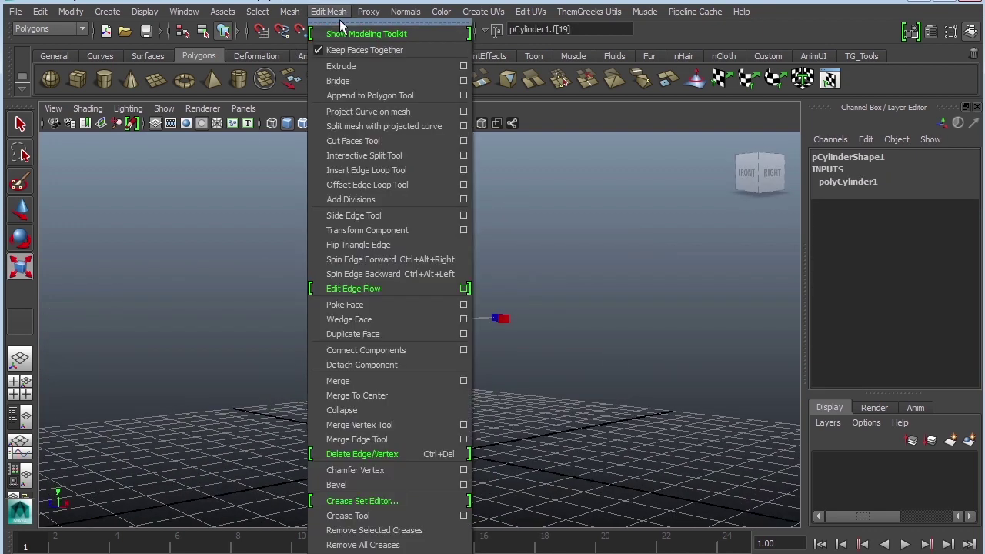
left_click(344, 65)
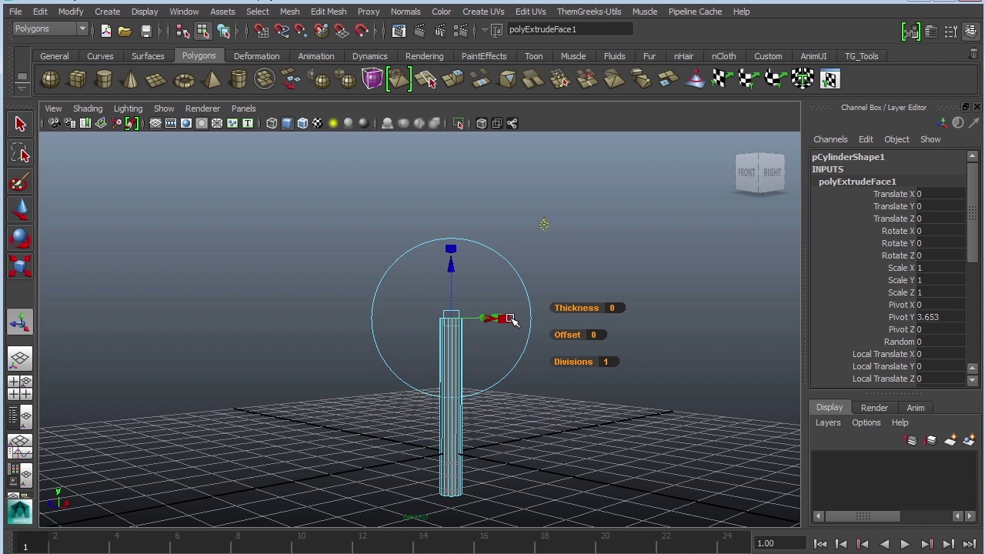
left_click(546, 225)
left_click_drag(658, 278, 523, 279, "alt")
left_click_drag(440, 255, 439, 166)
middle_click_drag(460, 222, 474, 345, "alt")
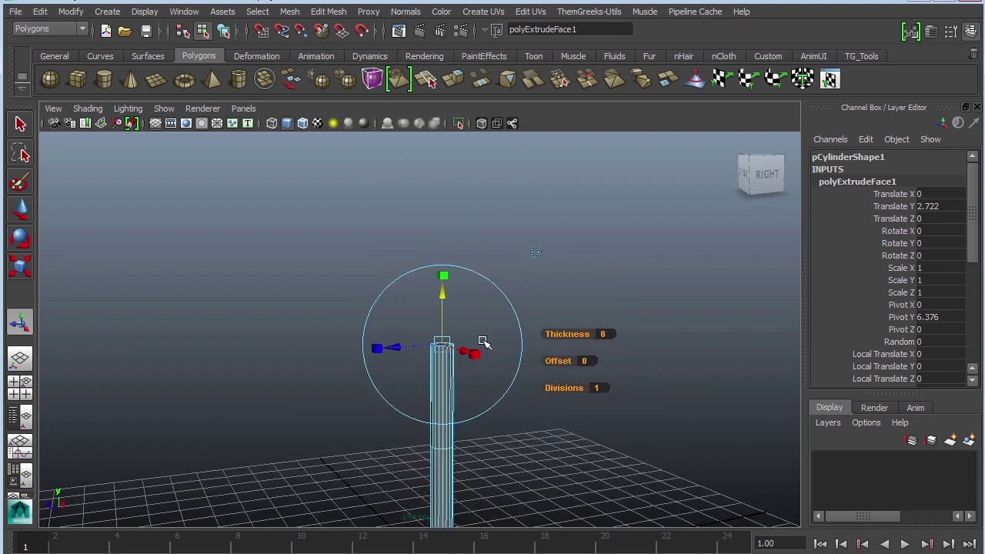
Extrude the top face again in place and scale it uniformly outward into a flat rim about twice the shaft's width
left_click(346, 17)
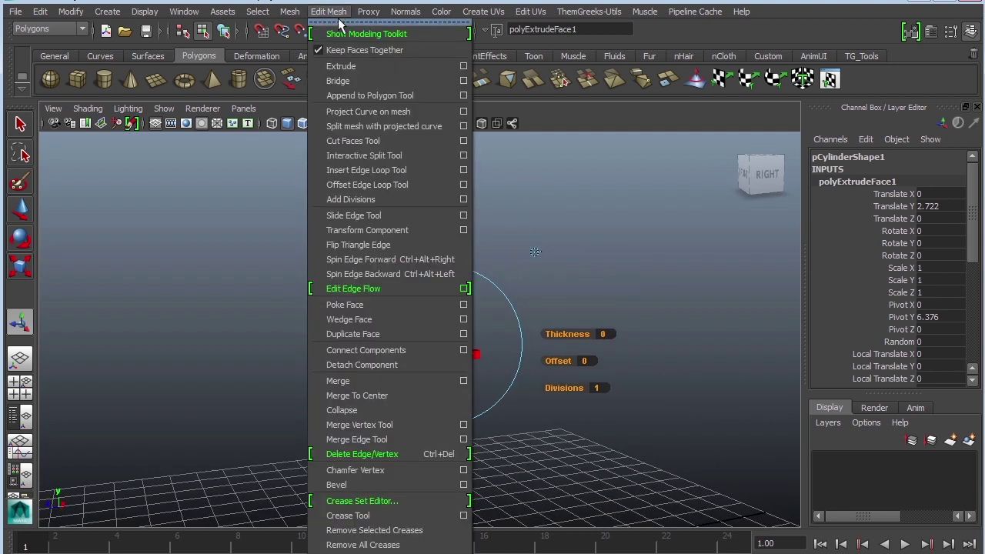
left_click(331, 65)
left_click(444, 274)
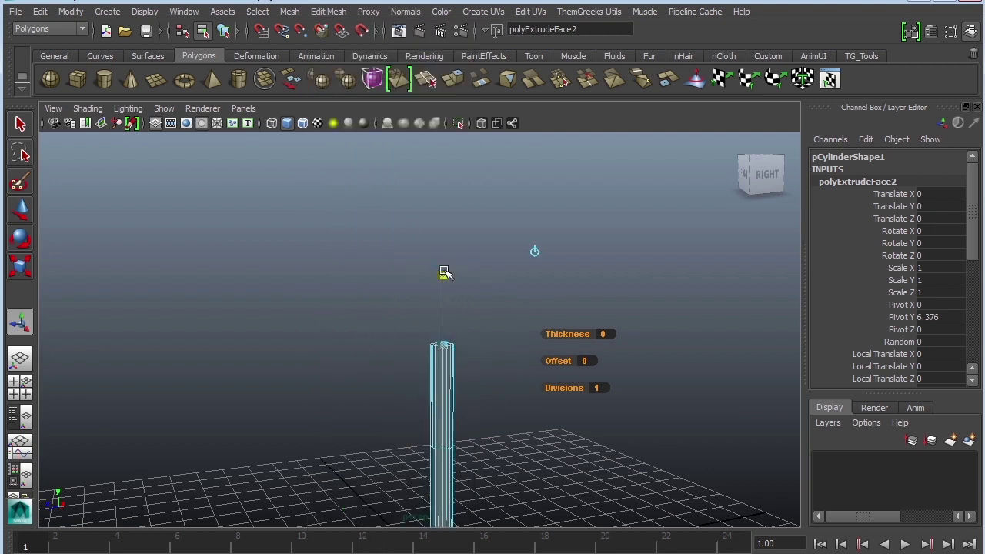
right_click_drag(511, 303, 606, 313, "alt")
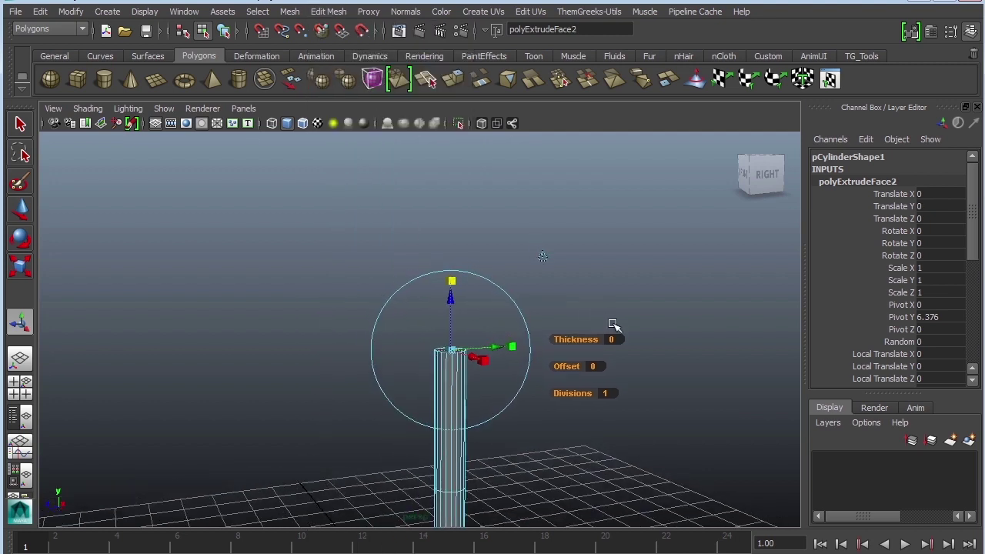
left_click_drag(613, 326, 614, 333, "alt")
left_click_drag(450, 355, 496, 358)
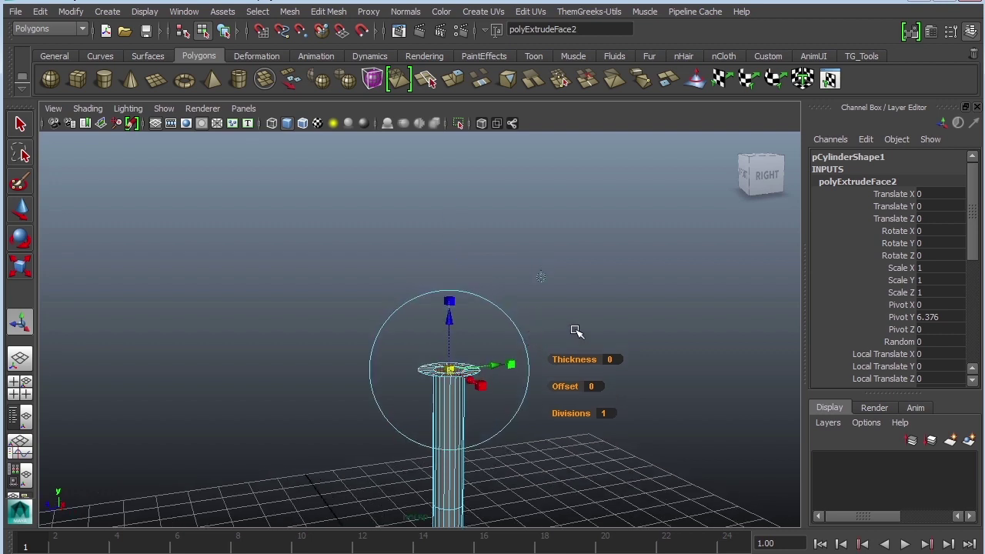
mouse_move(577, 330)
left_mouse_down("alt")
mouse_move(615, 285)
mouse_move(583, 330)
left_mouse_up("alt")
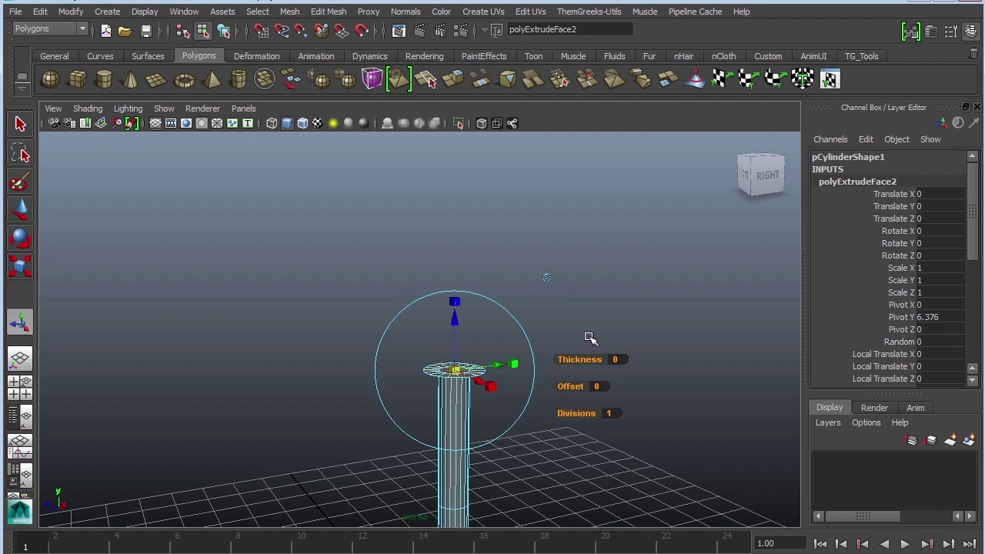
Extrude the widened top face upward by about 1.64 units along world Y to form a thicker collar
key("g")
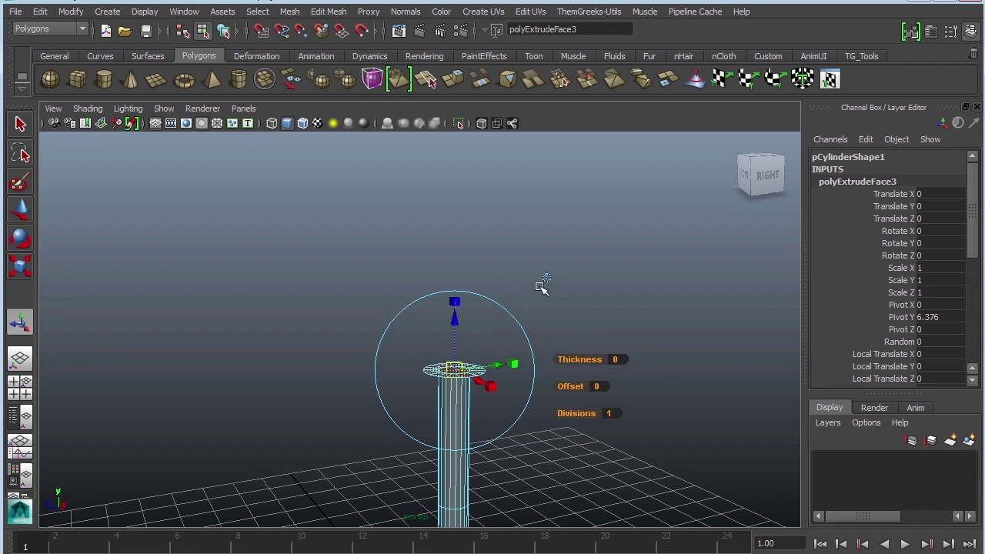
left_click(545, 279)
left_click_drag(455, 317, 459, 238)
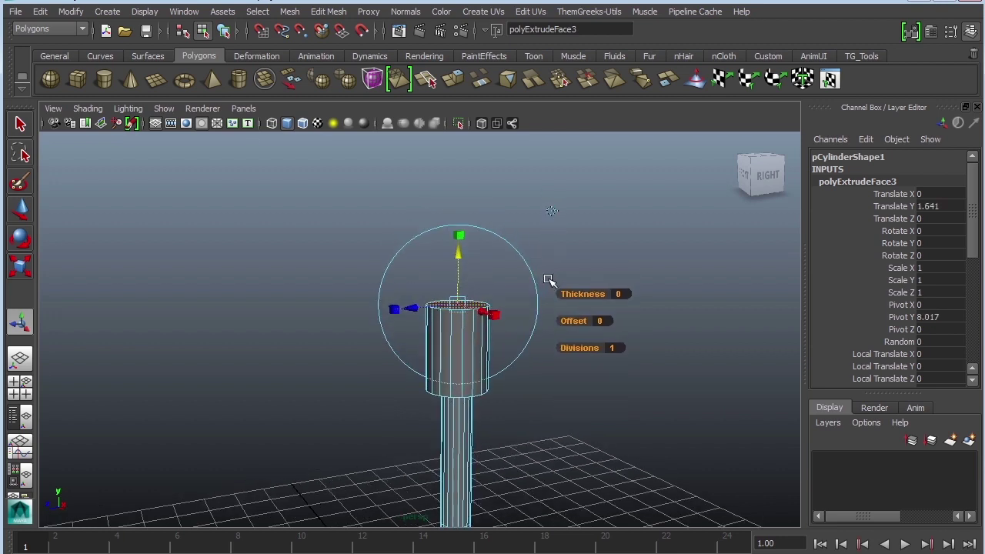
Extrude the collar's top face in place and scale it uniformly inward to about 0.667
key("g")
left_click(551, 210)
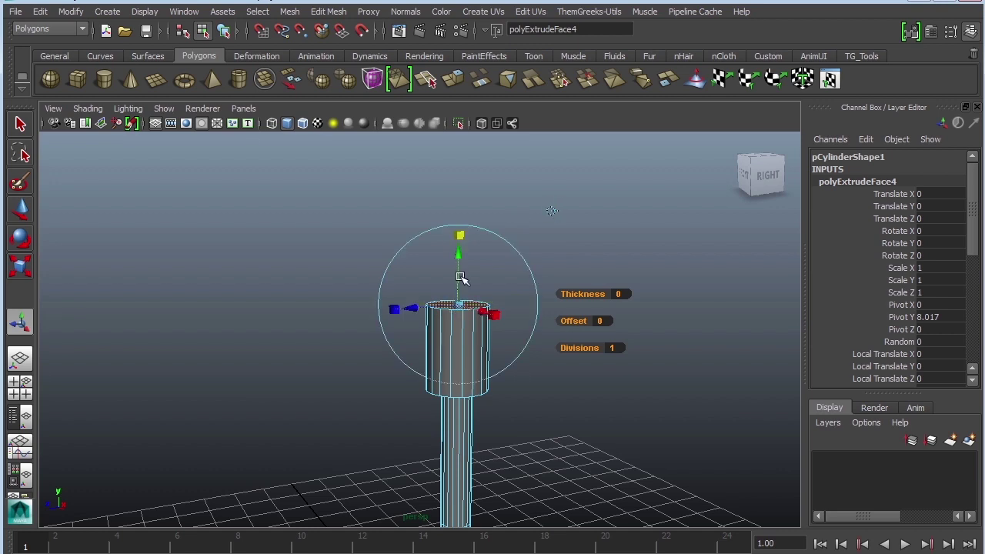
left_click(460, 307)
left_click_drag(459, 306, 444, 309)
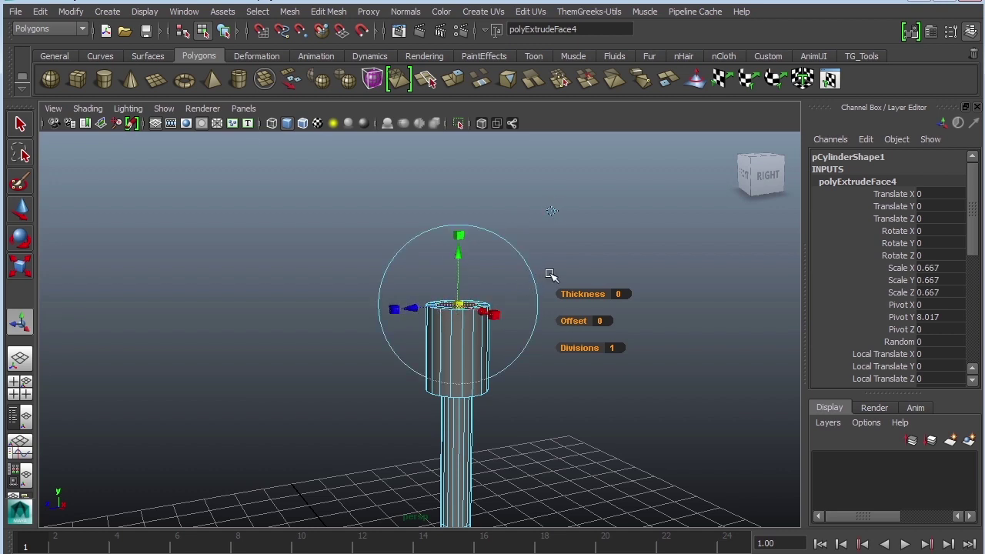
Try extruding the inset face on top of the collar upward by about 2.5 units and undo that extrusion
middle_click_drag(547, 274, 544, 324, "alt")
key("g")
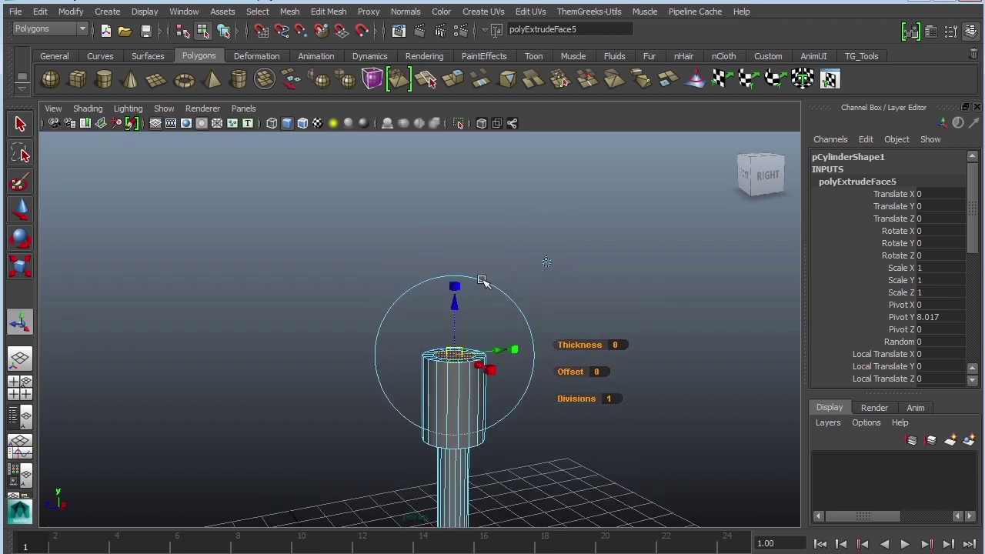
left_click_drag(457, 304, 457, 148)
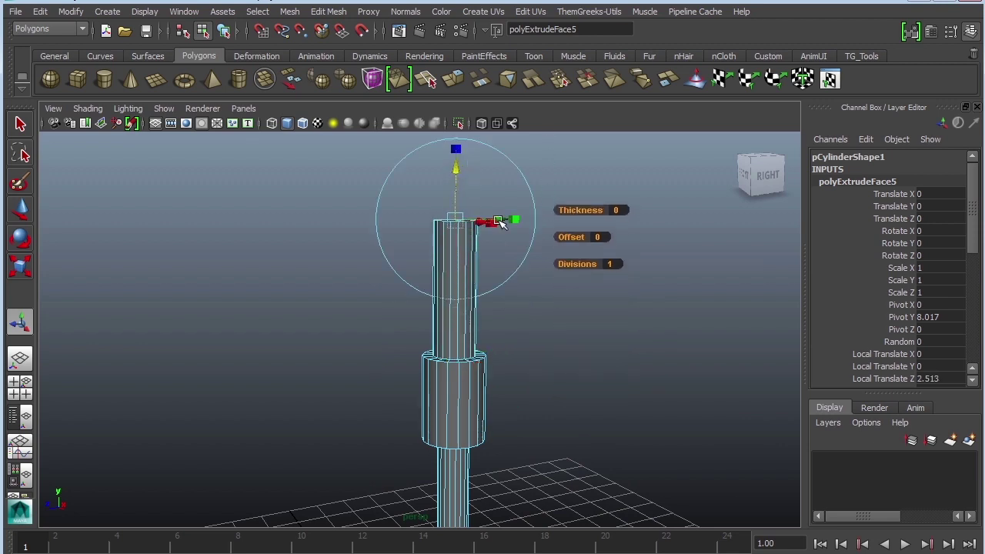
left_click_drag(552, 285, 560, 363, "alt")
key("ctrl+z")
key("ctrl+z")
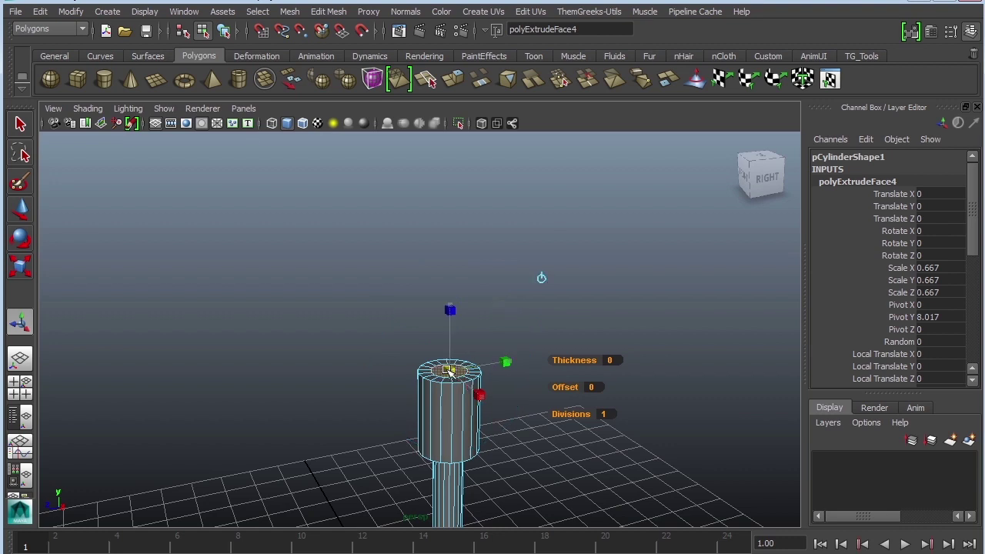
Extrude the inset face above the collar upward about 3.2 units as an upper shaft, then add a slightly flared extrusion about 0.23 units high
key("ctrl+e")
left_click_drag(451, 319, 452, 148)
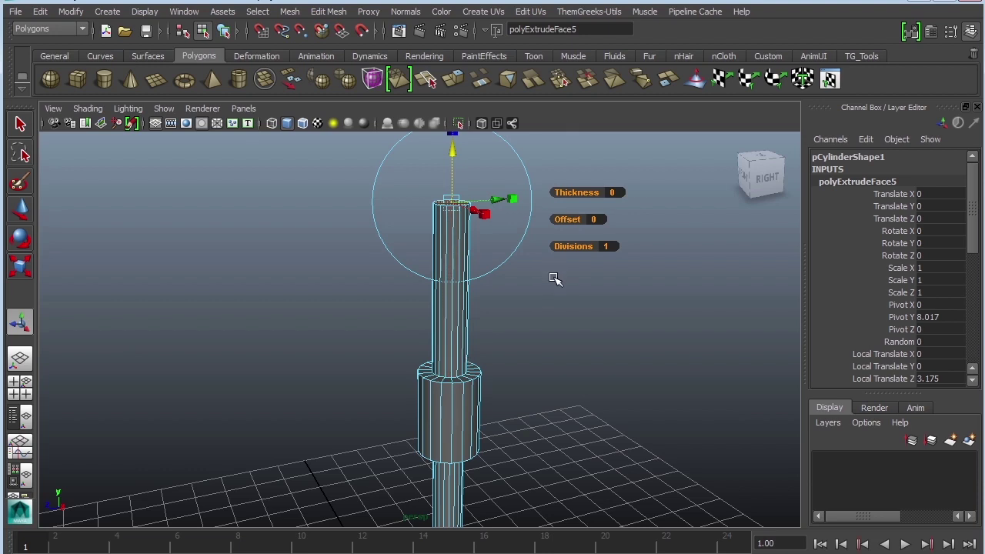
mouse_move(554, 277)
middle_mouse_down()
mouse_move(549, 325)
mouse_move(529, 260)
mouse_move(549, 301)
middle_mouse_up()
mouse_move(441, 260)
left_mouse_down()
mouse_move(450, 266)
mouse_move(443, 244)
left_mouse_up()
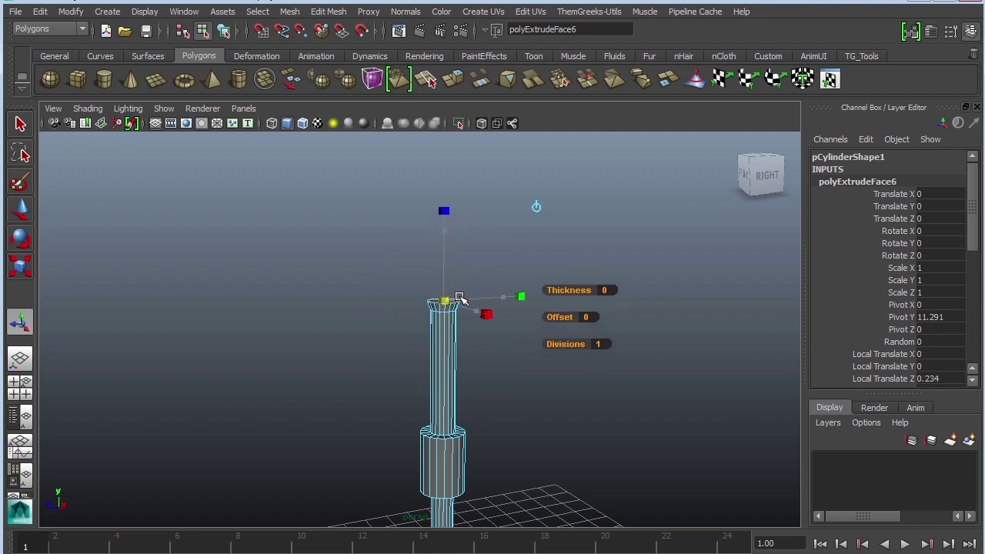
Extrude the shaft's top face upward by about 0.89 units and scale it uniformly outward into a funnel-shaped bell
key("ctrl+e")
left_click_drag(444, 250, 446, 202)
left_click_drag(446, 259, 478, 269)
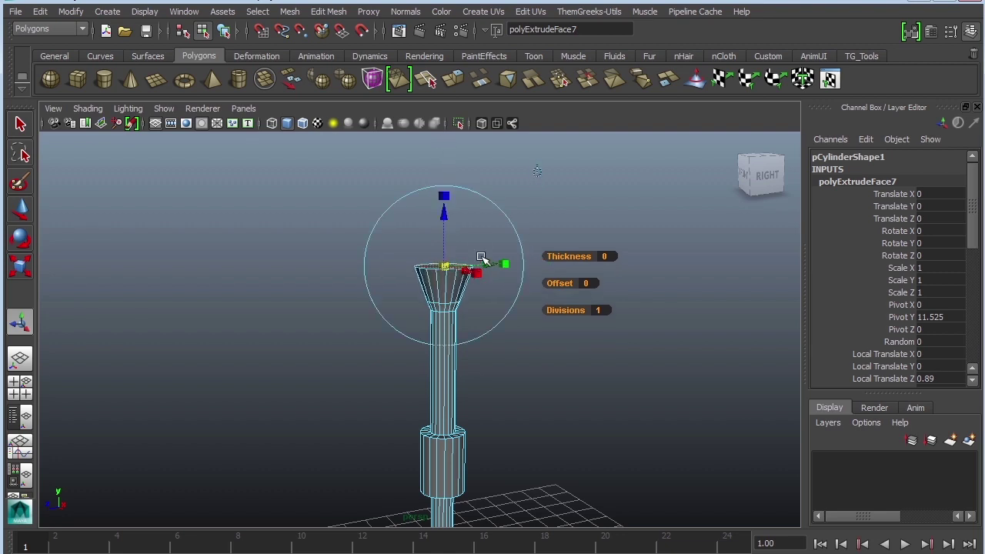
Extrude the bell's top face upward by about 0.4 units in small increments, widening it slightly to continue the flare
left_click_drag(444, 218, 445, 210)
left_click(444, 189)
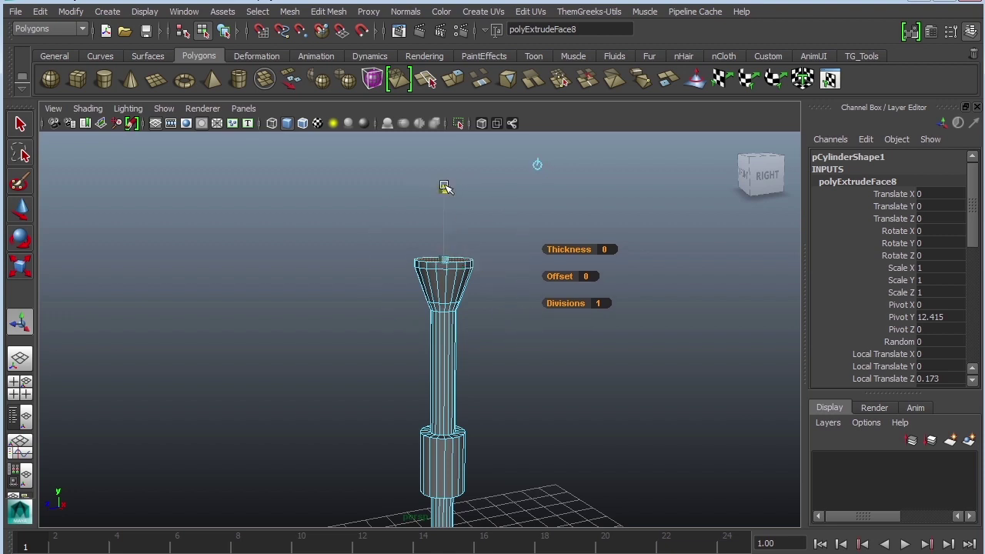
left_click_drag(445, 259, 452, 261)
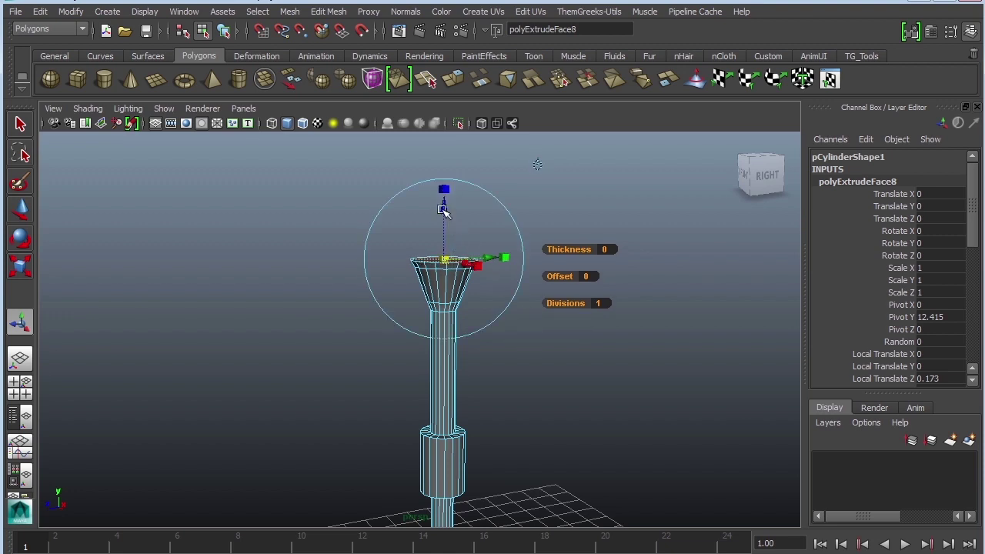
left_click_drag(447, 208, 443, 203)
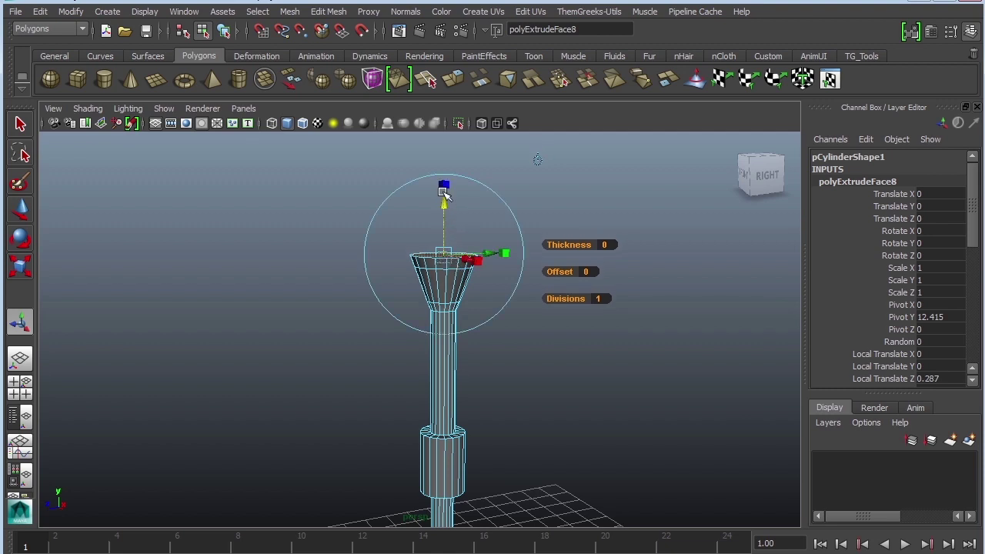
left_click(444, 187)
left_click_drag(446, 259, 451, 256)
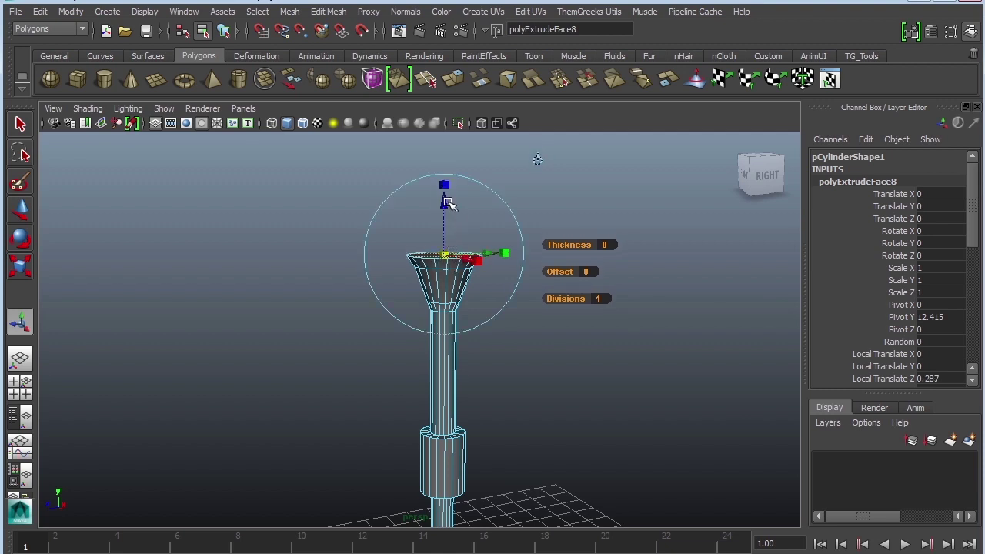
left_click_drag(448, 202, 446, 197)
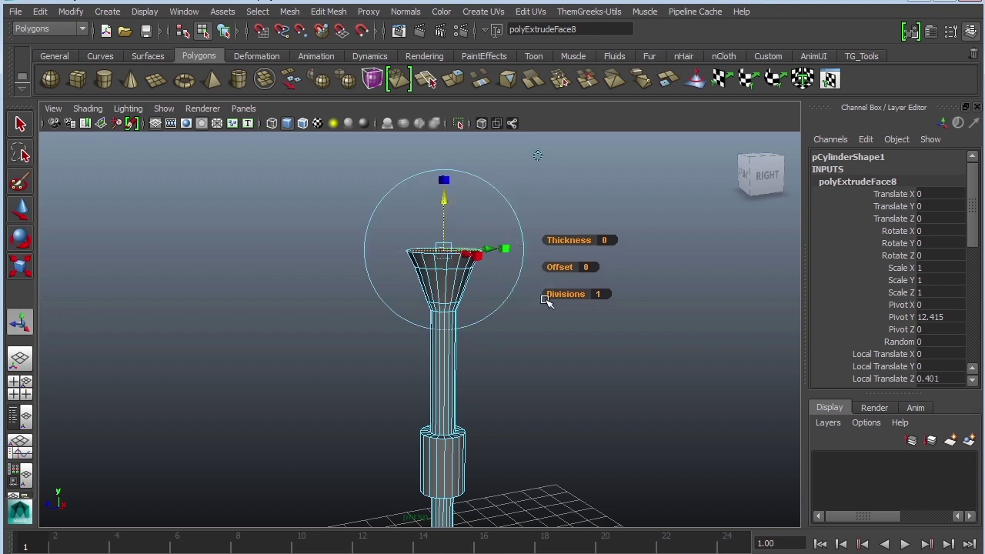
Extrude the bell's top face in place and scale it inward to leave a narrow rim
left_click_drag(600, 304, 603, 333, "alt")
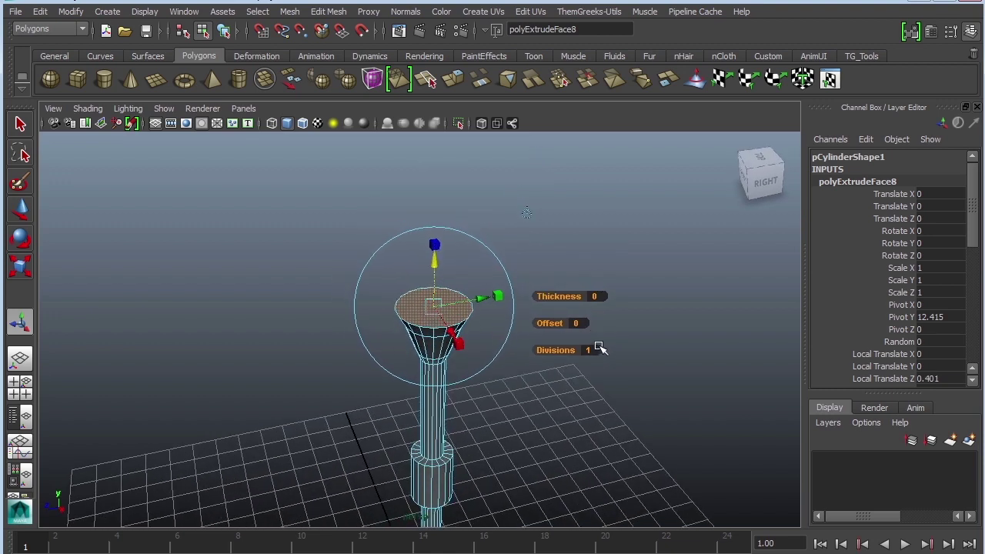
key("g")
left_click(436, 245)
left_click_drag(434, 305, 430, 306)
Extrude the inset face about 0.7 units down into the bell, scale it smaller to taper the hollow, and return to object mode
key("ctrl+e")
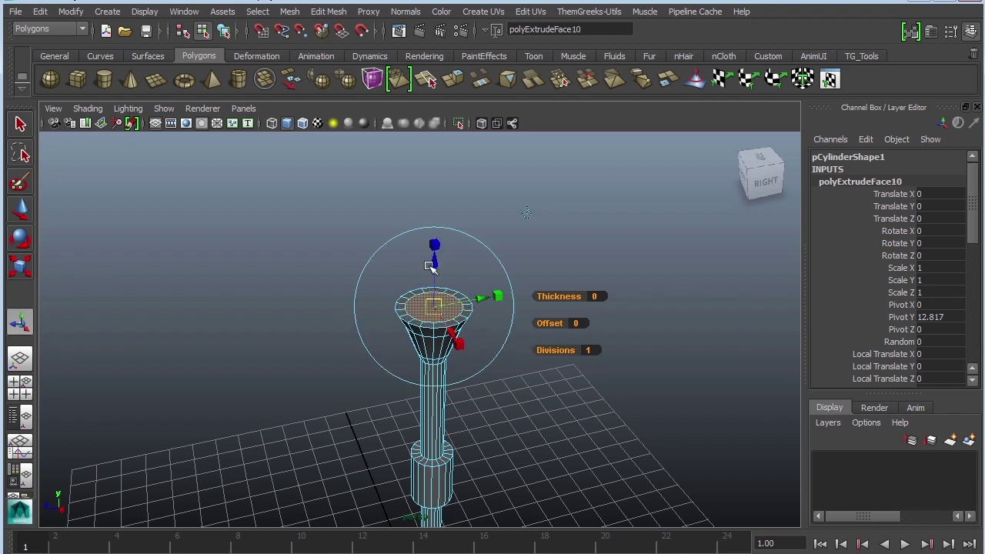
left_click_drag(431, 266, 435, 287)
left_click_drag(509, 312, 513, 339, "alt")
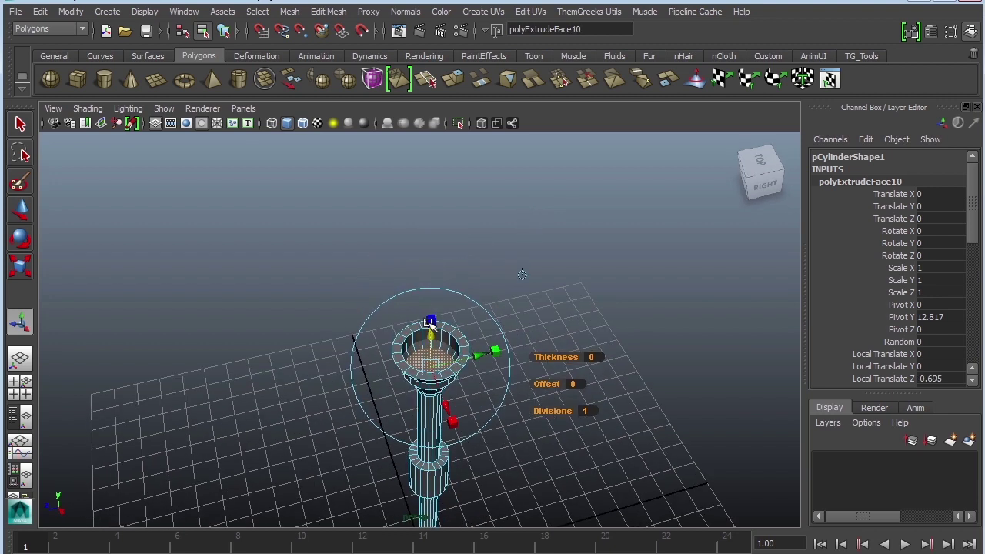
left_click_drag(429, 323, 454, 327)
right_click_drag(418, 329, 481, 310)
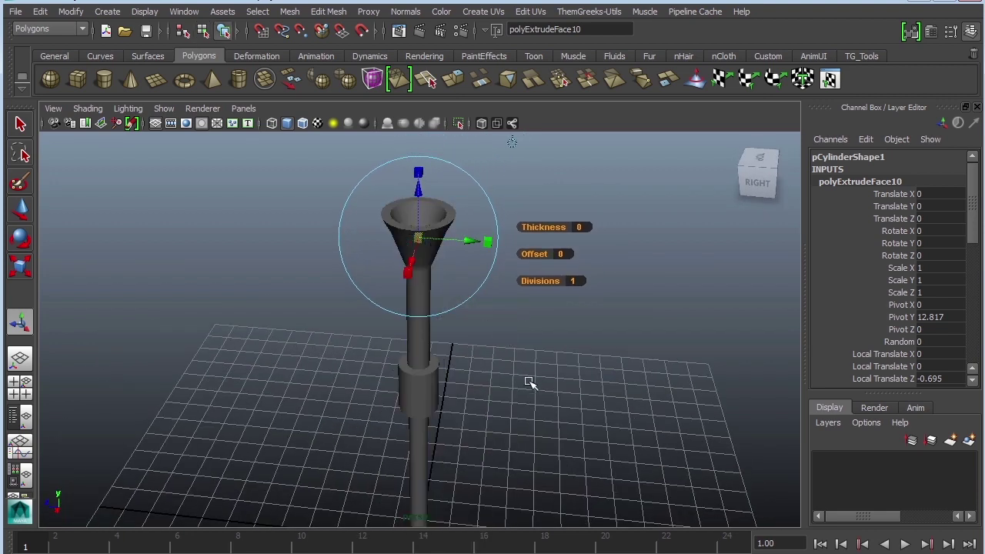
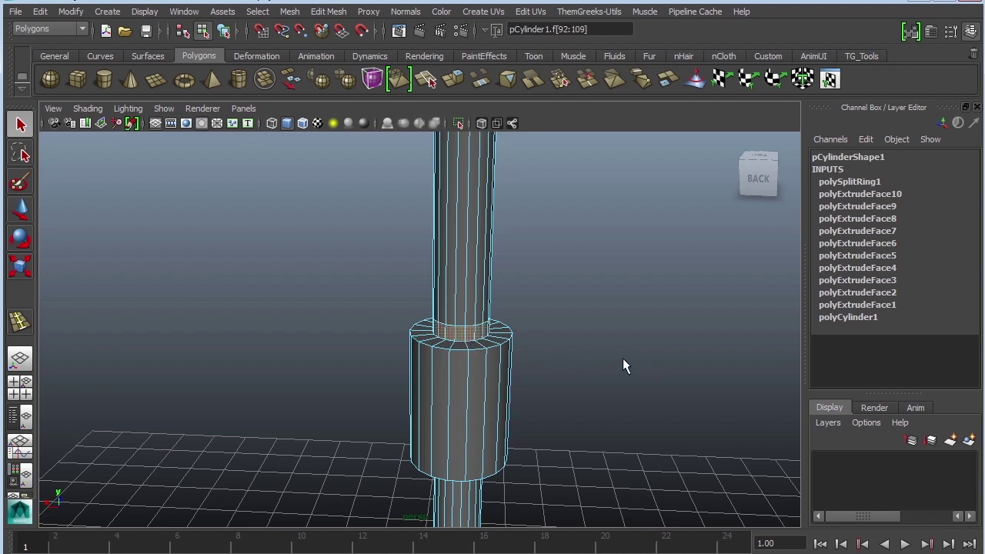
Extrude the narrow ring of faces just above the collar outward by about 0.088 units to form a small step
mouse_move(622, 366)
left_mouse_down("alt")
mouse_move(508, 356)
mouse_move(626, 356)
left_mouse_up("alt")
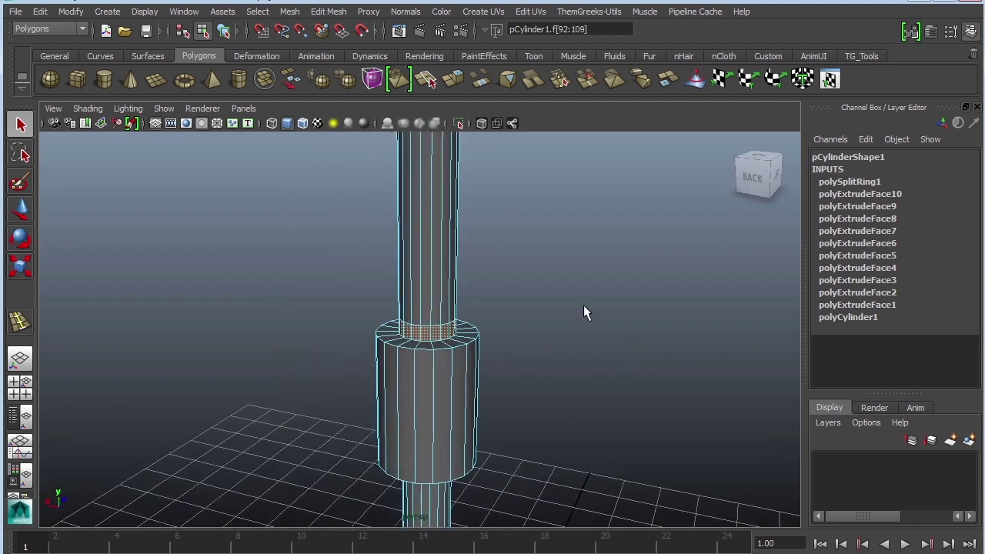
left_click(328, 10)
left_click(356, 64)
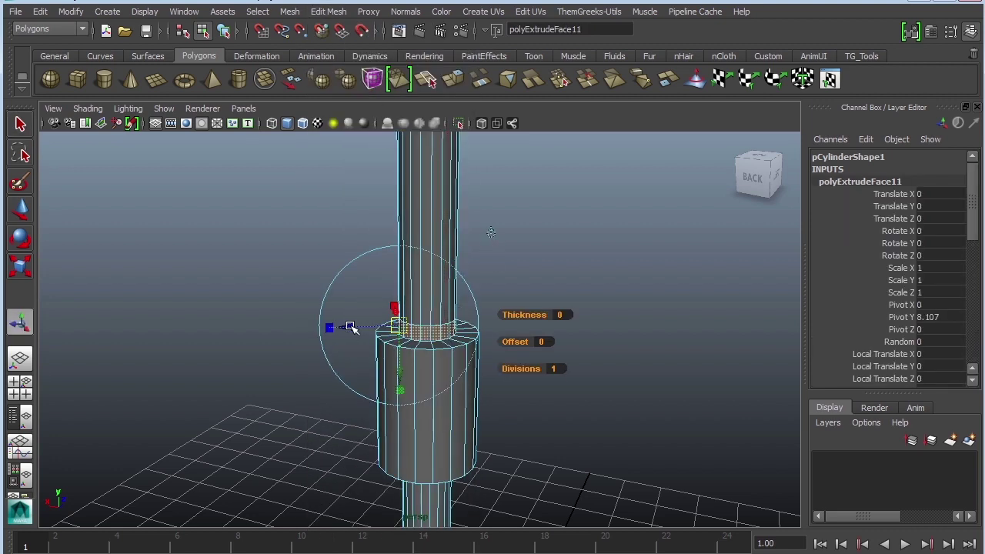
left_click_drag(350, 327, 344, 330)
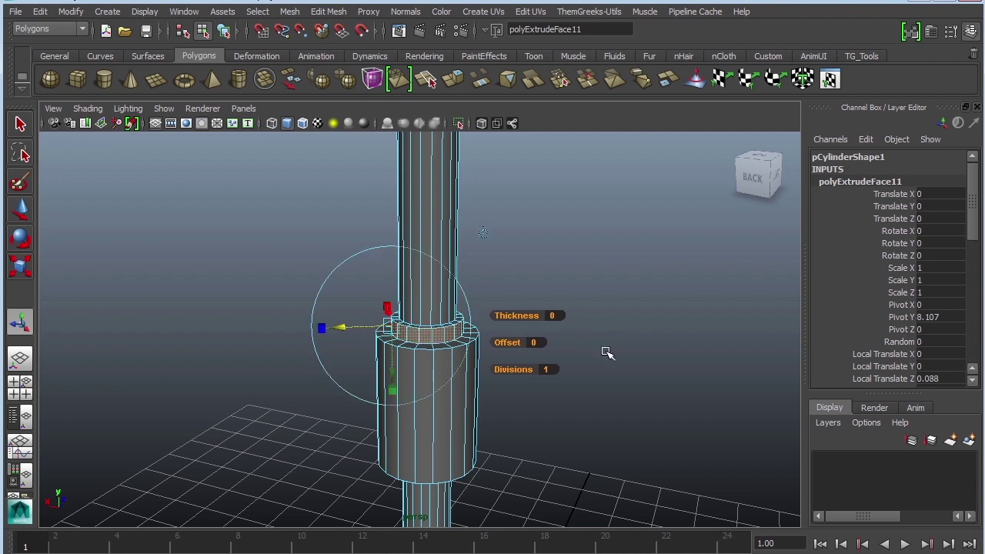
Insert an edge loop around the outside of the bell, about midway between the rim and the next loop
left_click_drag(605, 352, 580, 423, "alt")
middle_click_drag(523, 215, 528, 340, "alt")
left_click(427, 311)
right_click_drag(456, 268, 460, 255)
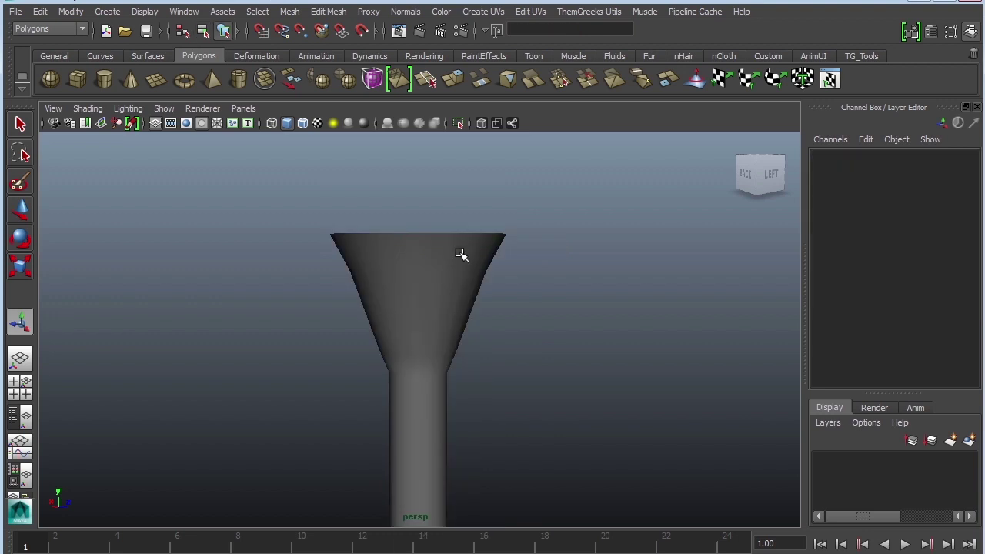
left_click(331, 12)
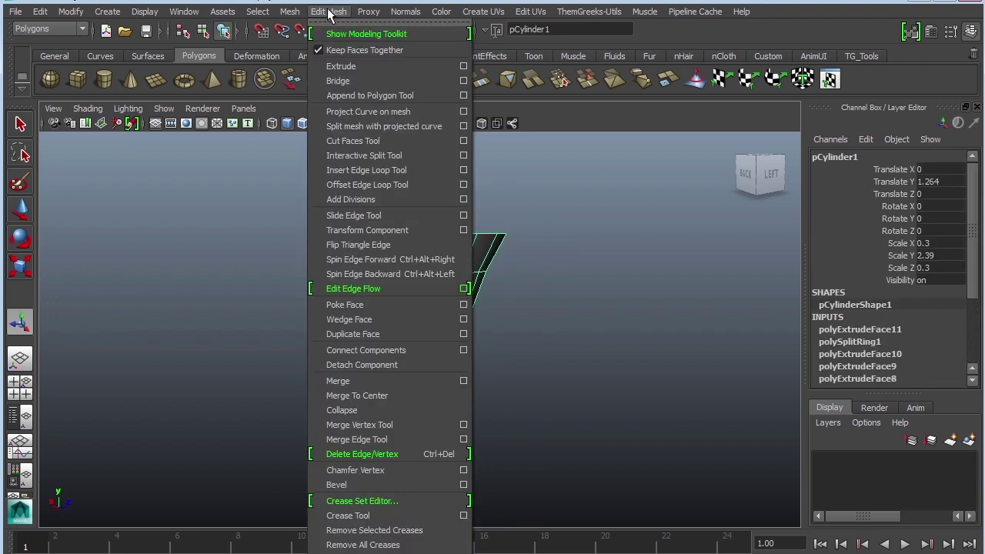
left_click(379, 170)
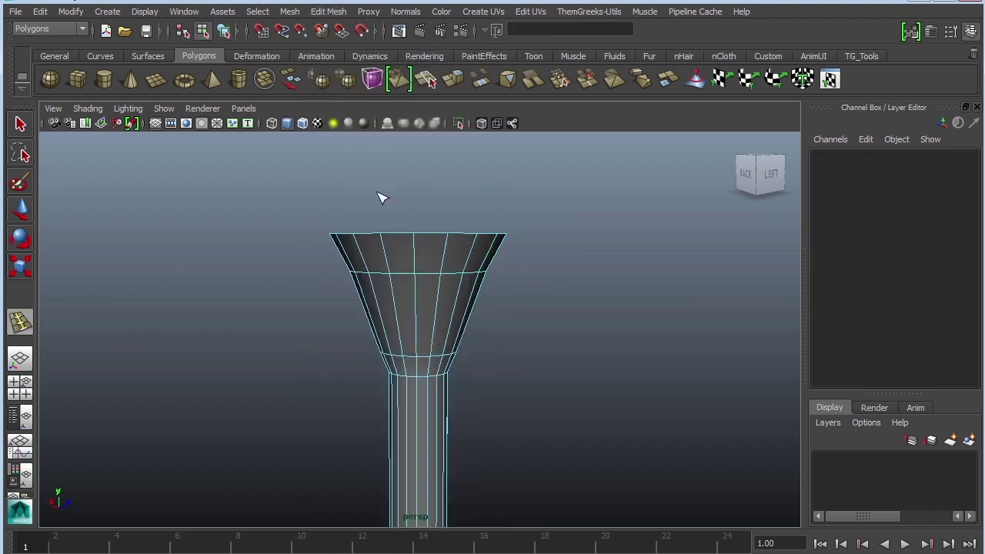
left_click_drag(468, 265, 474, 248)
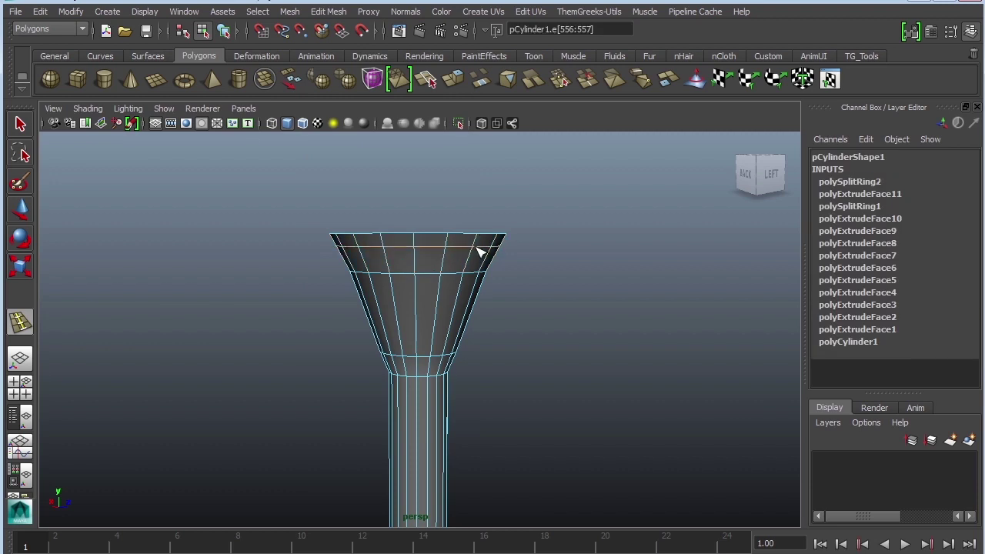
left_click(21, 126)
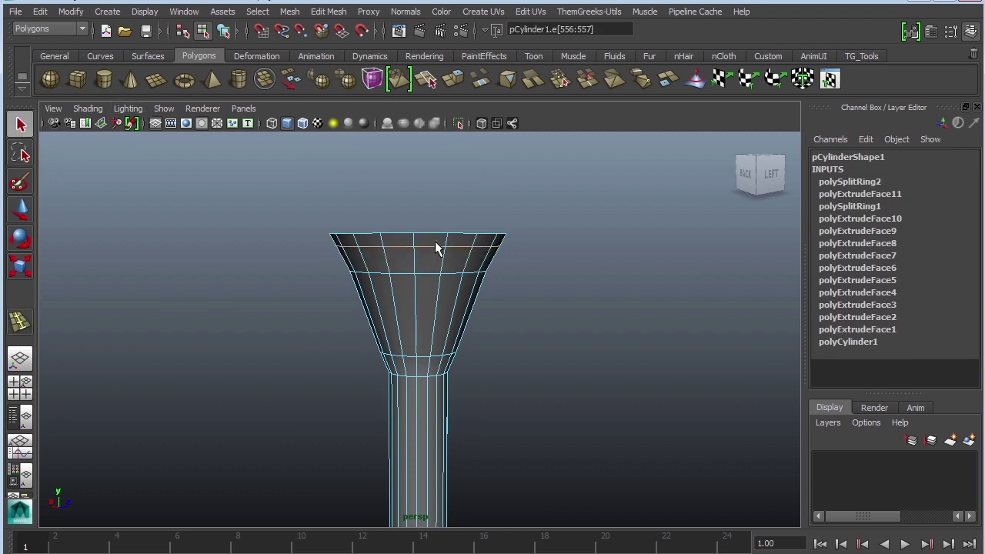
Scale the new edge loop uniformly outward until the wall just below the rim is nearly vertical
mouse_move(436, 247)
right_mouse_down()
mouse_move(440, 276)
mouse_move(434, 236)
mouse_move(429, 255)
right_mouse_up()
key("r")
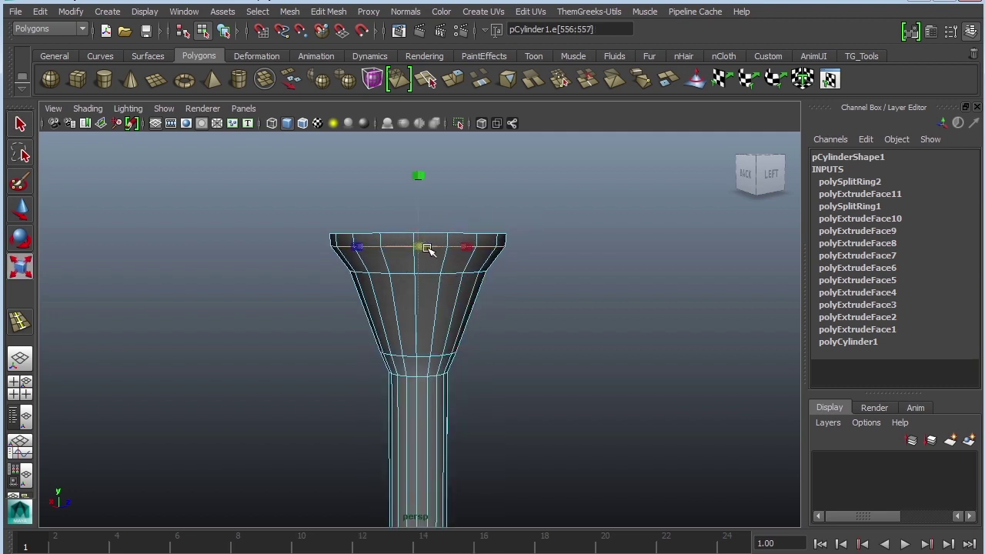
left_click(569, 298)
Insert another edge loop around the bell just below the vertical rim band
left_click_drag(638, 292, 583, 292, "alt")
left_click(20, 323)
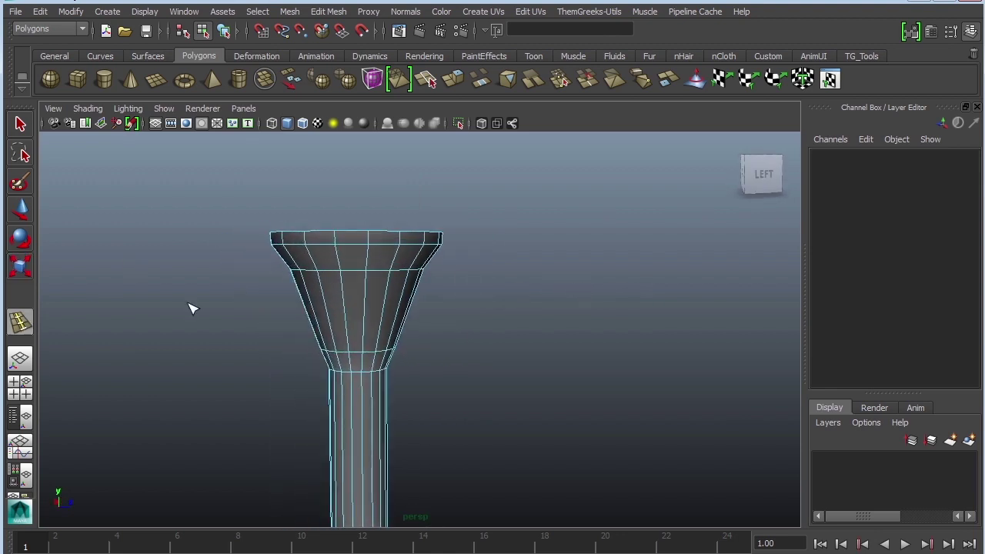
mouse_move(369, 264)
left_mouse_down()
mouse_move(380, 259)
mouse_move(359, 251)
left_mouse_up()
key("r")
Scale the lower edge loop slightly, move it up close to the rim band, and return to object mode
left_click_drag(444, 270, 520, 293, "alt")
right_click_drag(524, 294, 620, 347, "alt")
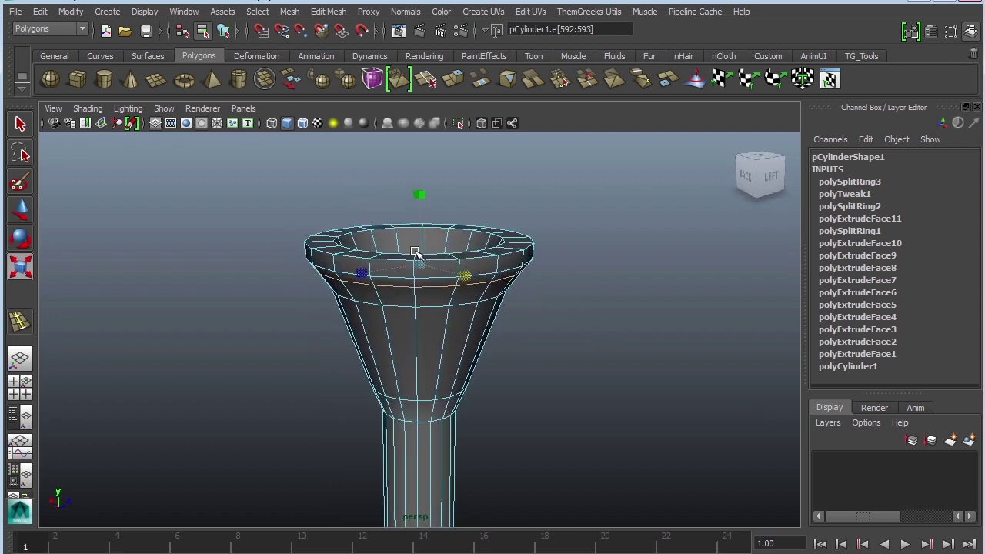
left_click_drag(420, 262, 417, 231)
key("w")
left_click_drag(353, 179, 354, 171)
left_click_drag(492, 265, 422, 295, "alt")
middle_click_drag(515, 384, 632, 241, "alt")
right_click_drag(632, 241, 287, 218, "alt")
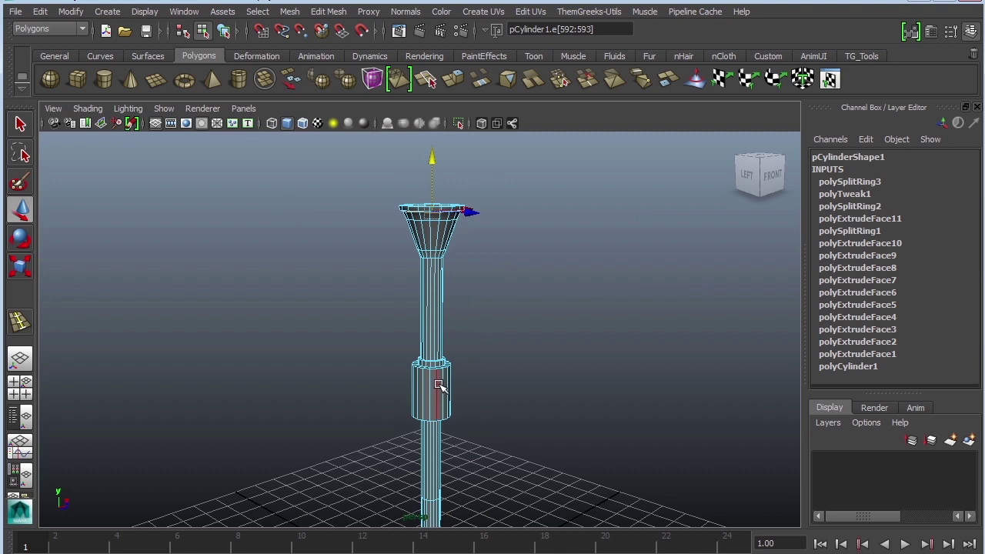
right_click_drag(438, 330, 514, 308)
left_click(588, 415)
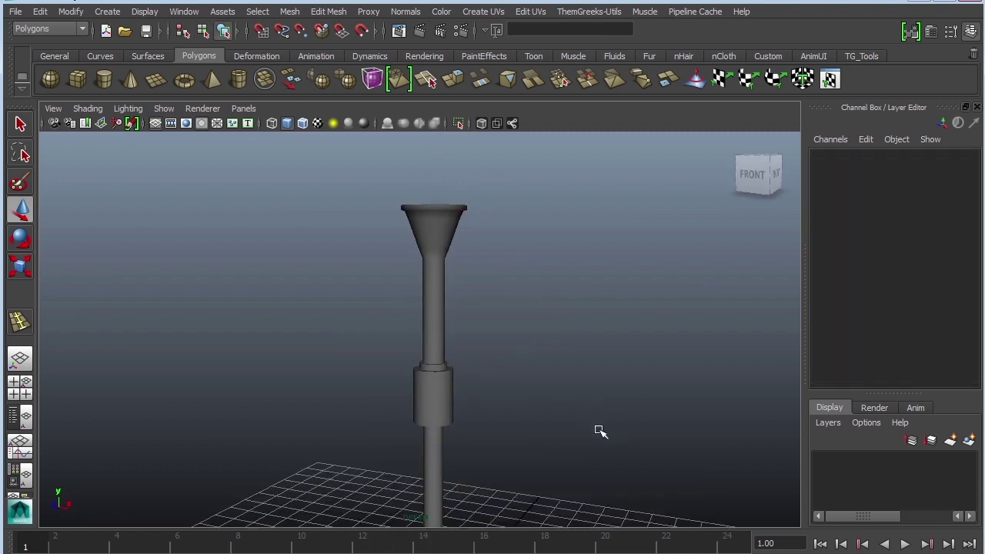
Select all the bell's vertices and move them upward to lengthen the upper shaft
left_click_drag(593, 431, 520, 366, "alt")
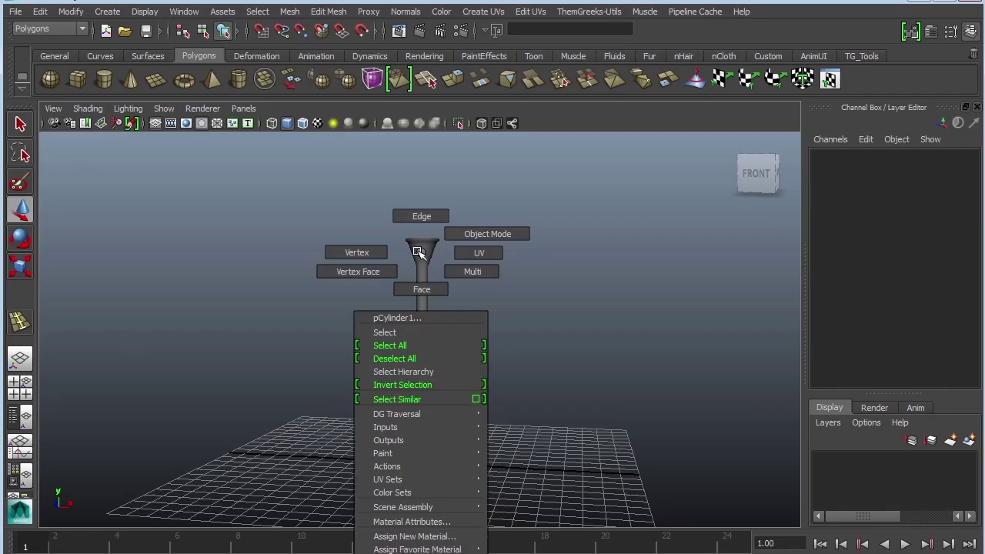
right_click_drag(417, 314, 387, 226)
left_click_drag(385, 218, 477, 287)
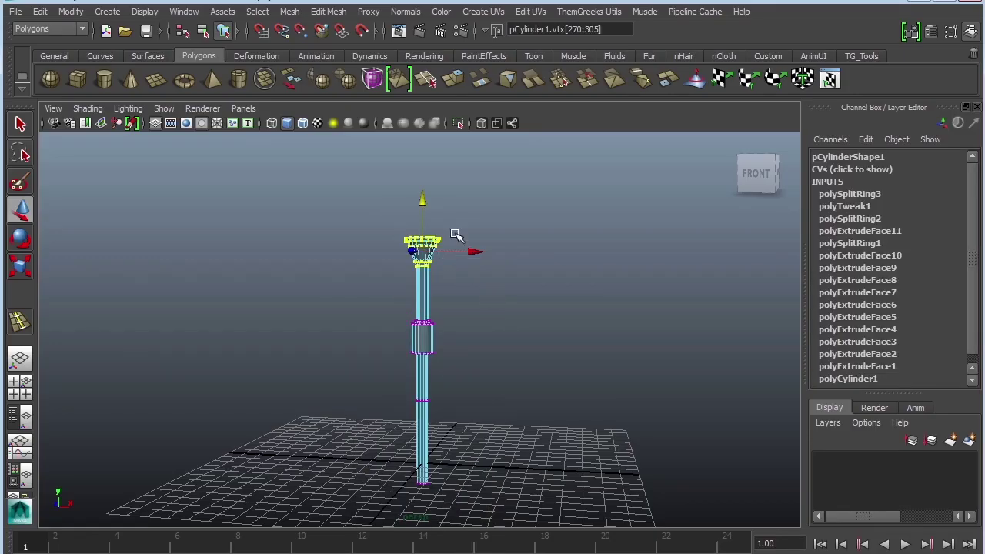
left_click_drag(422, 198, 429, 162)
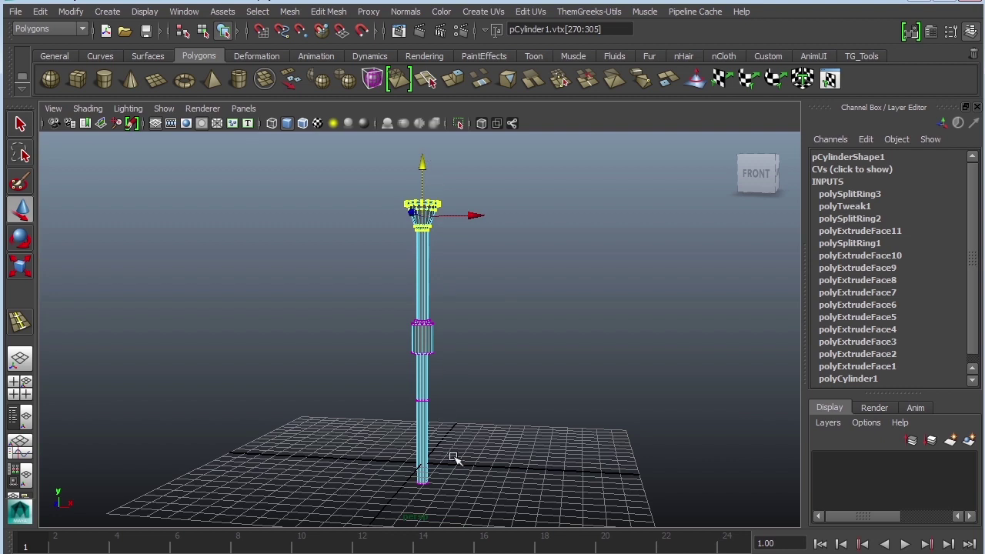
Select the bell's upper vertices, scale them uniformly outward, move them up to enlarge the bell, and return to object mode
left_click_drag(451, 457, 505, 432, "alt")
left_click_drag(443, 343, 444, 413)
key("r")
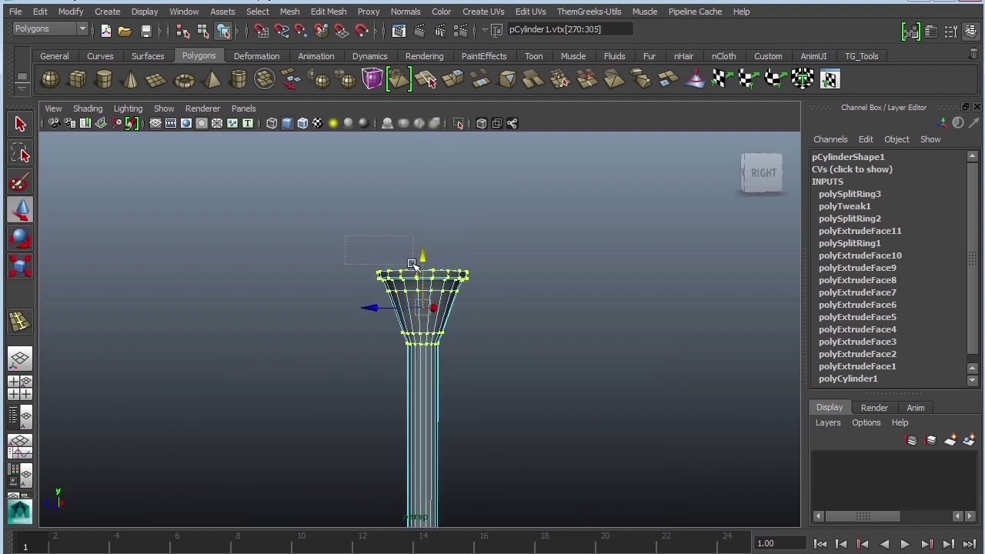
left_click_drag(342, 264, 515, 339)
key("r")
left_click_drag(421, 300, 447, 302)
key("w")
left_click_drag(425, 259, 426, 234)
right_click_drag(631, 387, 319, 295, "alt")
right_click_drag(421, 377, 472, 313)
left_click_drag(472, 313, 469, 359, "alt")
Preview the instrument as a smoothed mesh and compare it with the unsmoothed shape
left_click(458, 354)
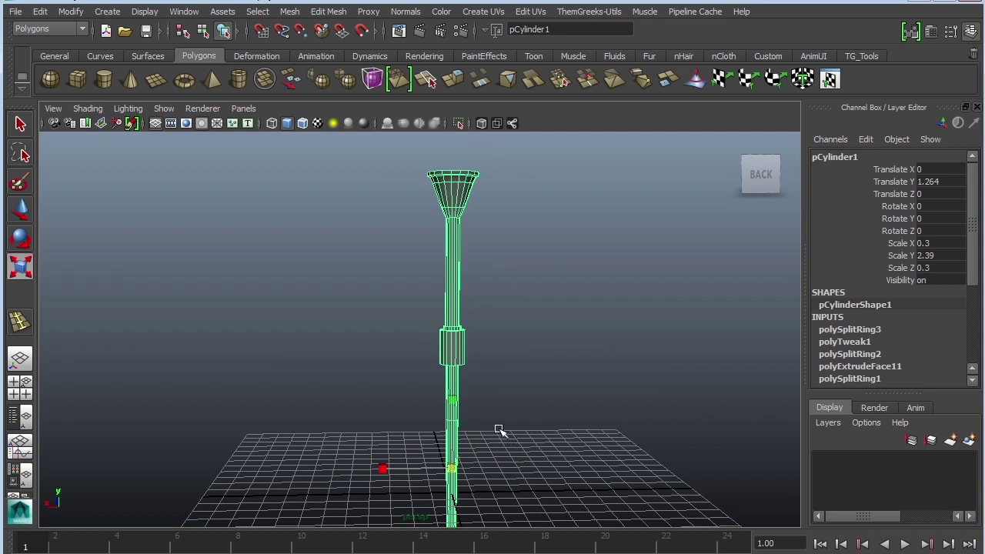
left_click(525, 415)
left_click(466, 364)
key("3")
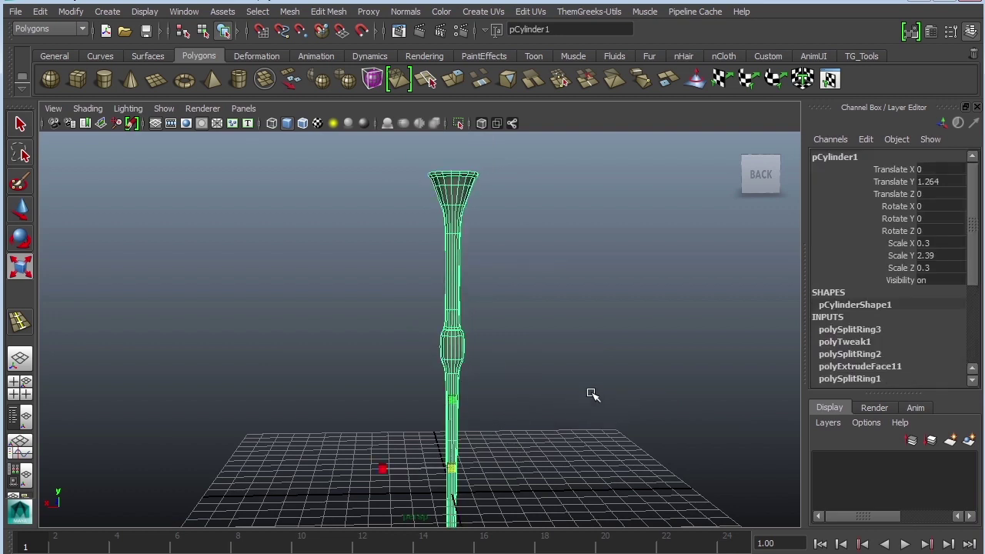
left_click(589, 404)
left_click_drag(536, 428, 477, 420, "alt")
Turn the instrument's smooth mesh preview on again, deselect it, and view the whole model
left_click(351, 436)
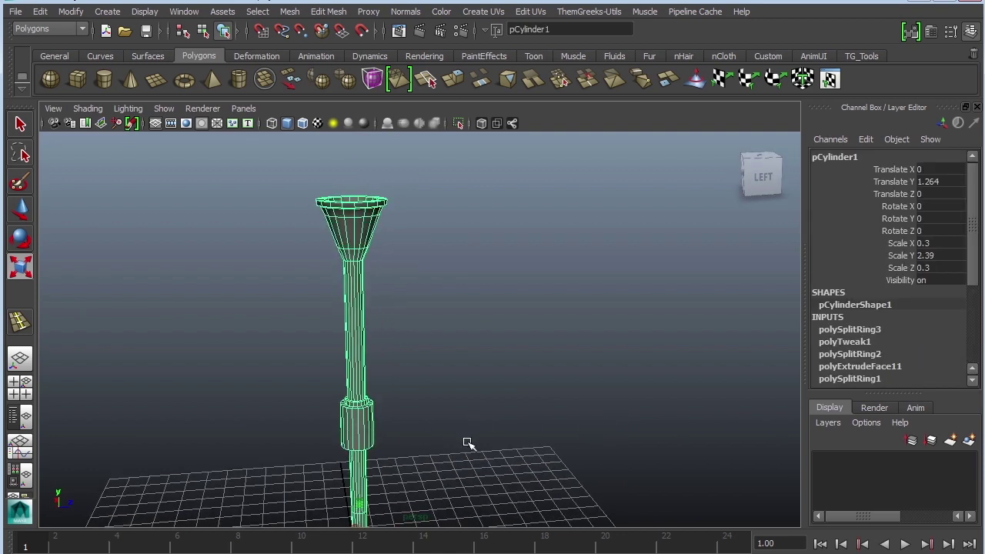
key("3")
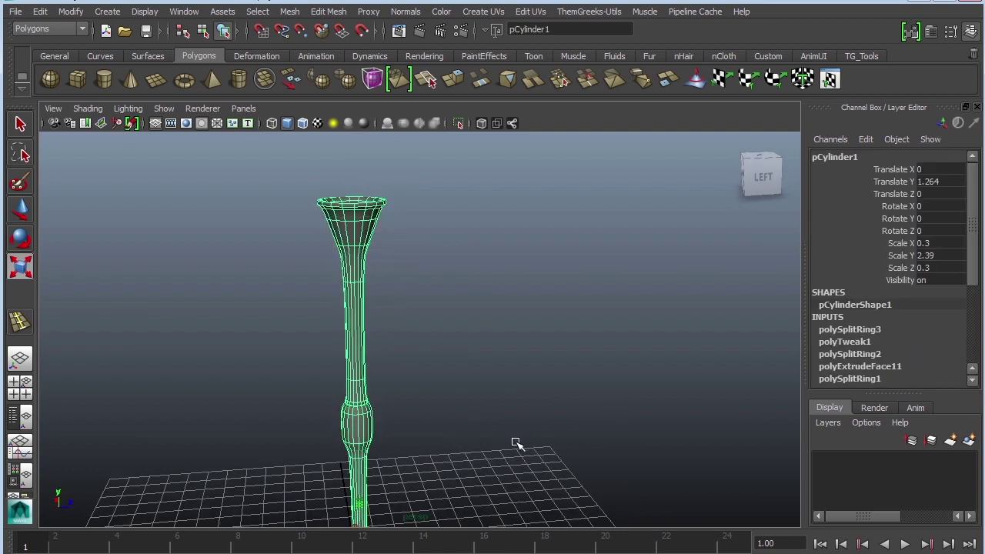
left_click(492, 433)
left_click_drag(493, 433, 451, 312, "alt")
right_click_drag(451, 312, 369, 301, "alt")
middle_click_drag(460, 341, 469, 321, "alt")
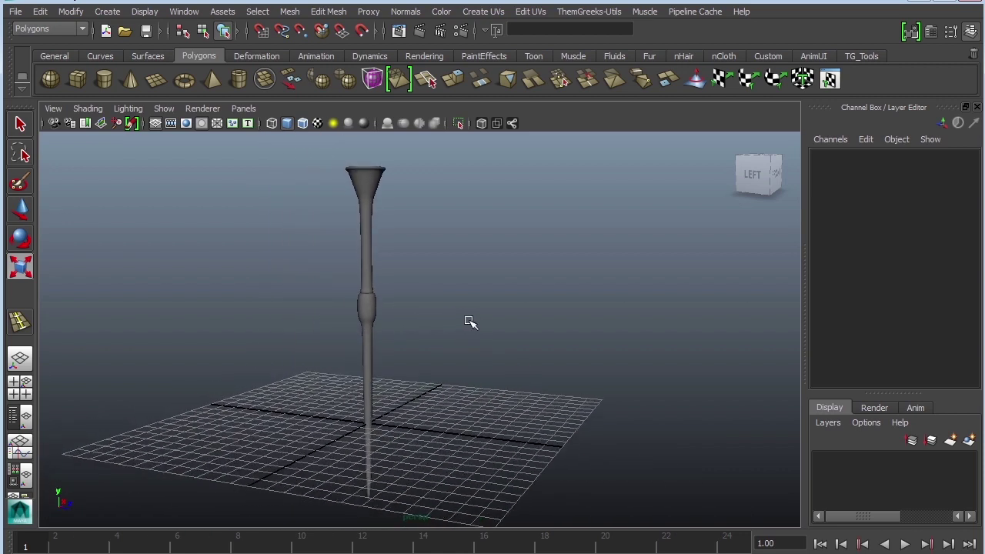
Render the whole instrument, then render a close-up of its middle collar, minimizing the render window each time
left_click(421, 31)
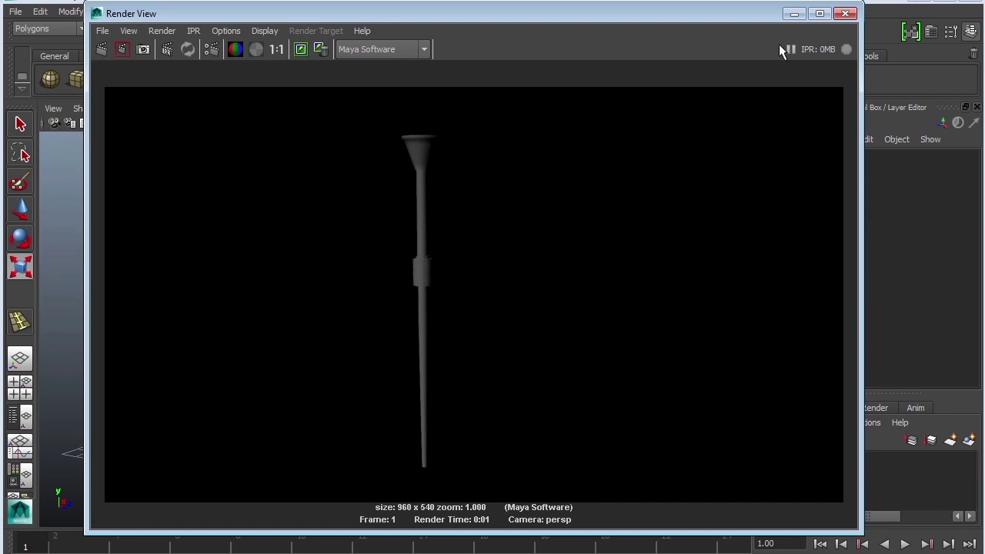
left_click(794, 14)
right_click_drag(436, 235, 654, 373, "alt")
middle_click_drag(458, 286, 587, 346, "alt")
right_click_drag(607, 325, 726, 368, "alt")
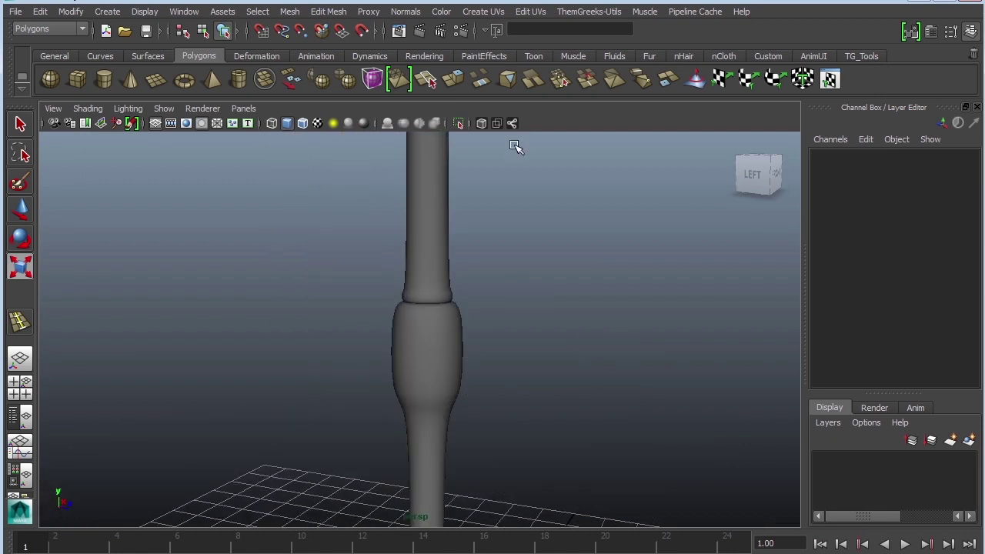
left_click(420, 32)
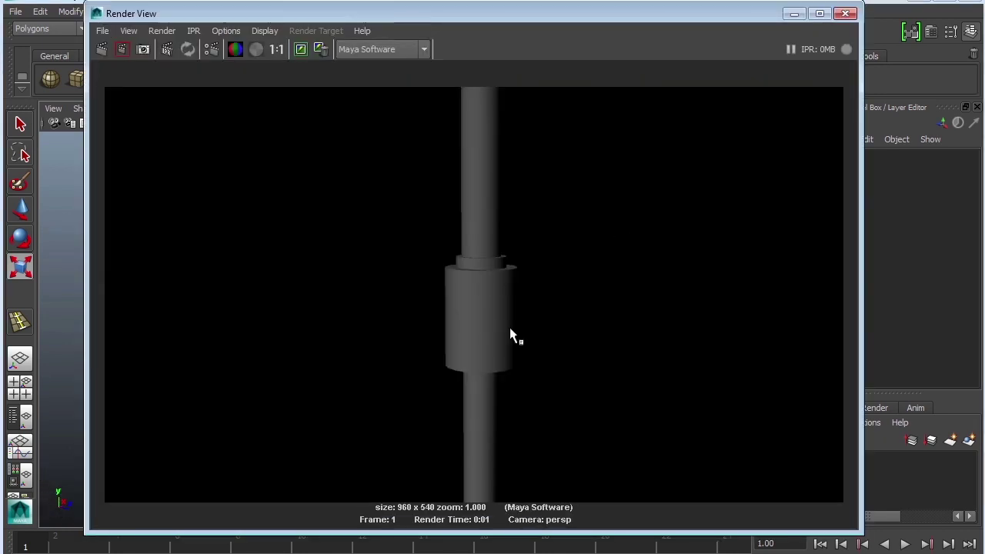
left_click(794, 13)
Turn off the instrument's smooth mesh preview and deselect it
left_click(408, 324)
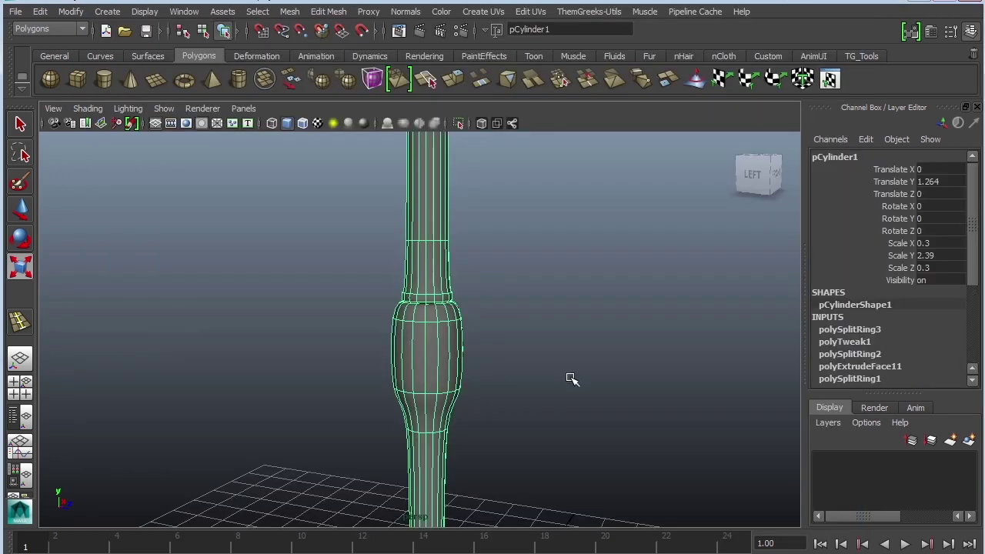
key("1")
left_click(582, 374)
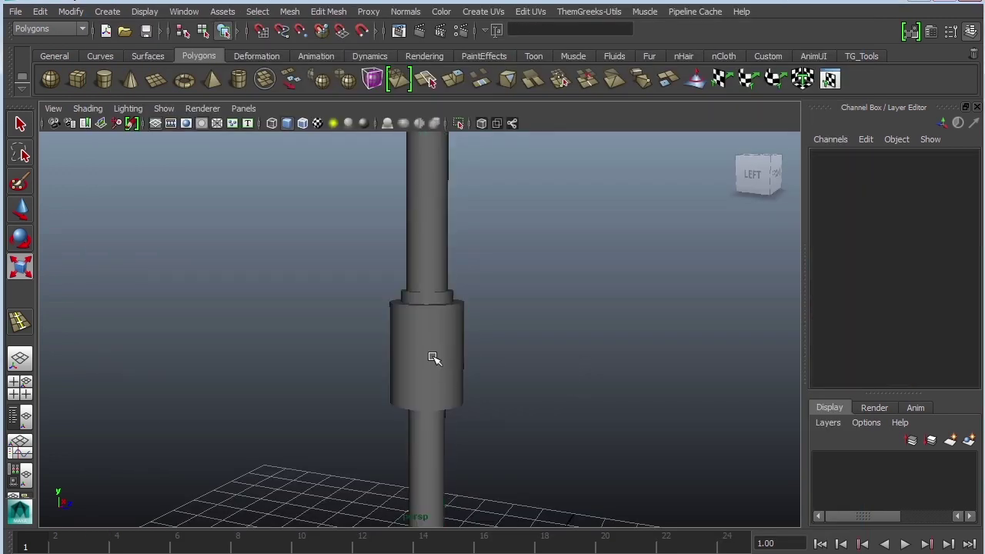
Compare the middle collar's edges with smooth mesh preview on and off, ending in the unsmoothed display
left_click(433, 359)
left_click(615, 380)
left_click_drag(627, 377, 554, 385, "alt")
left_click(462, 381)
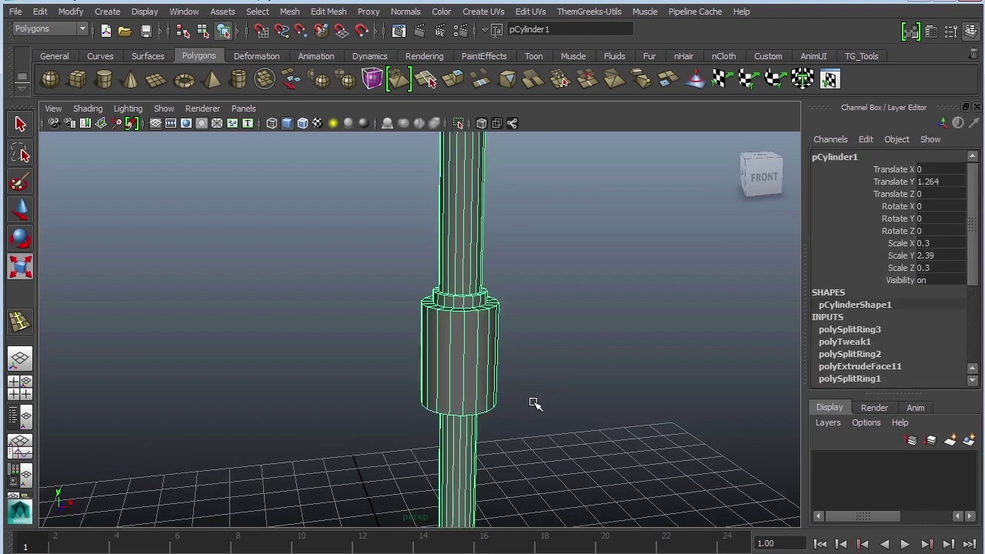
key("3")
left_click_drag(620, 370, 502, 377, "alt")
key("1")
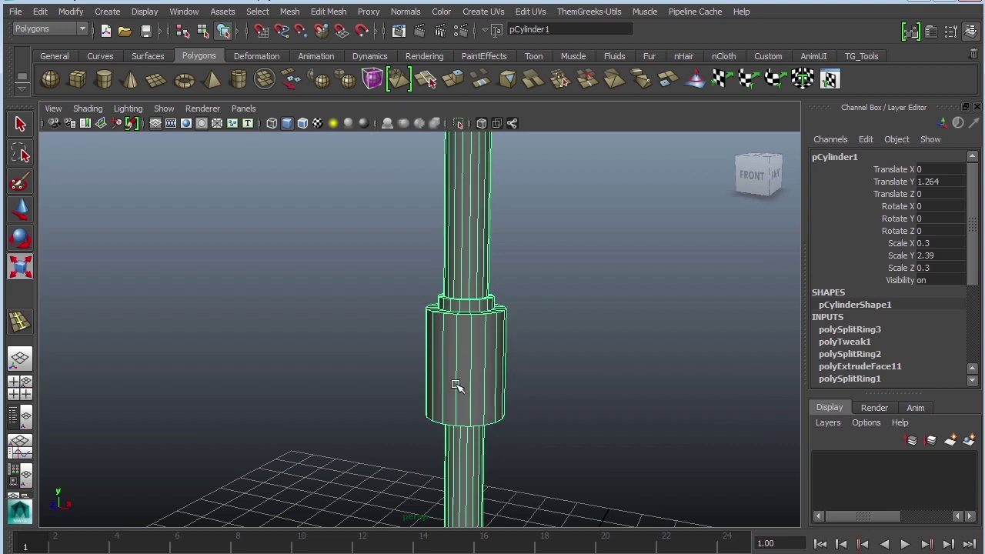
key("3")
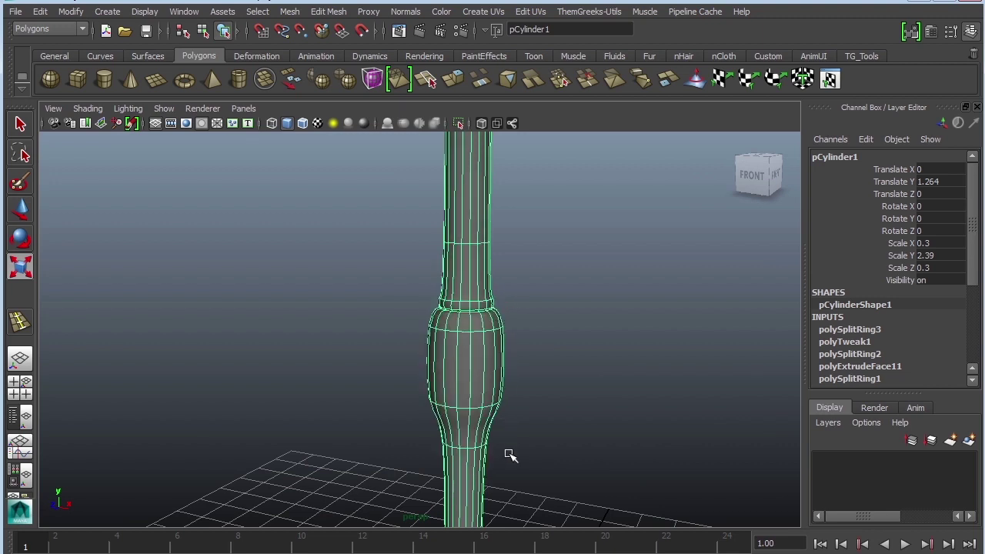
key("1")
key("3")
key("1")
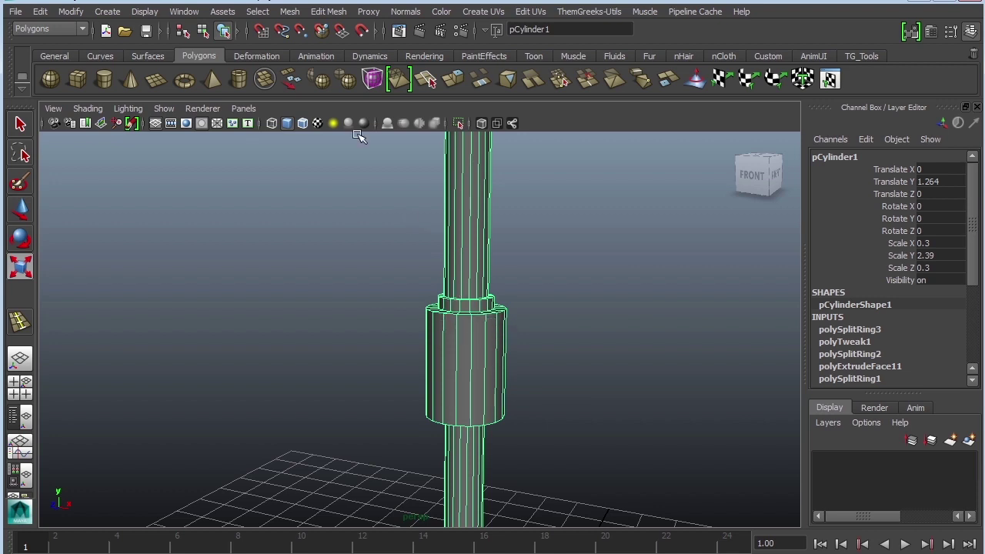
Insert edge loops close to the upper and lower rims of the wide collar and check them in smooth preview
left_click(331, 12)
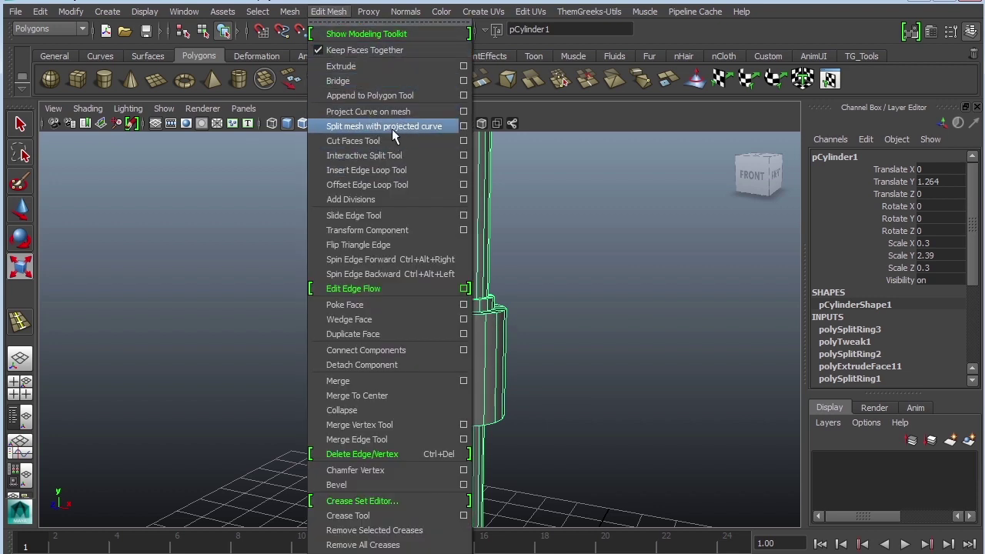
left_click(396, 170)
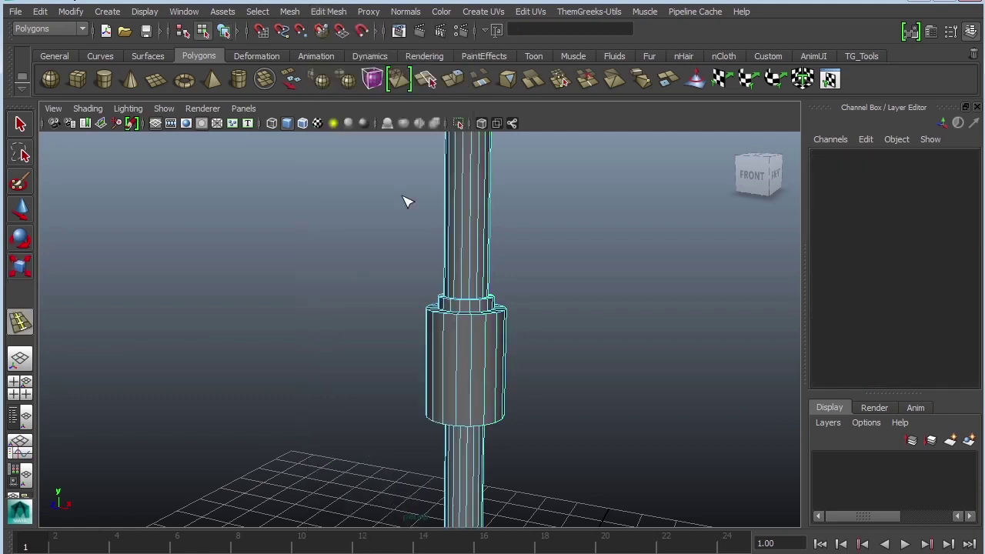
left_click(476, 324)
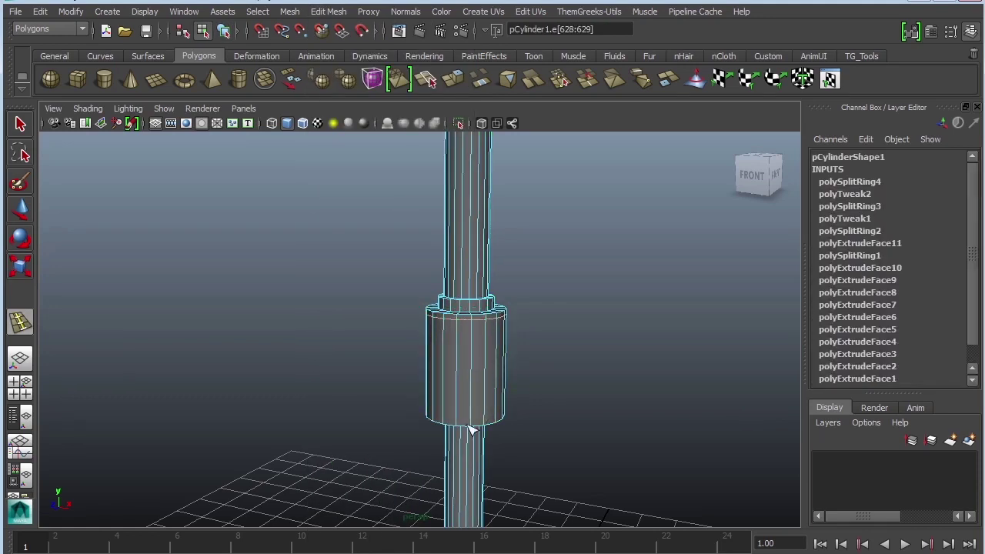
left_click(478, 424)
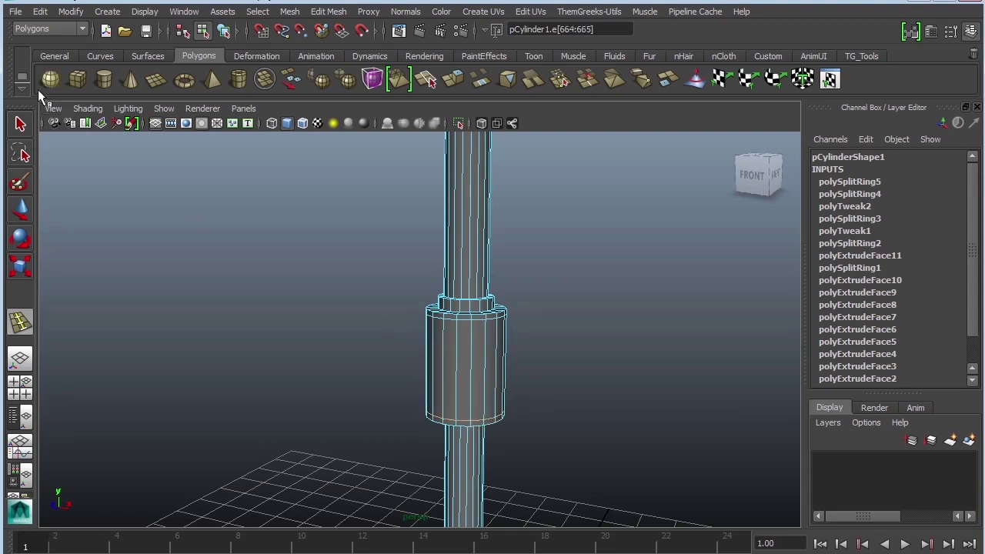
left_click(20, 124)
left_click_drag(604, 416, 479, 345, "alt")
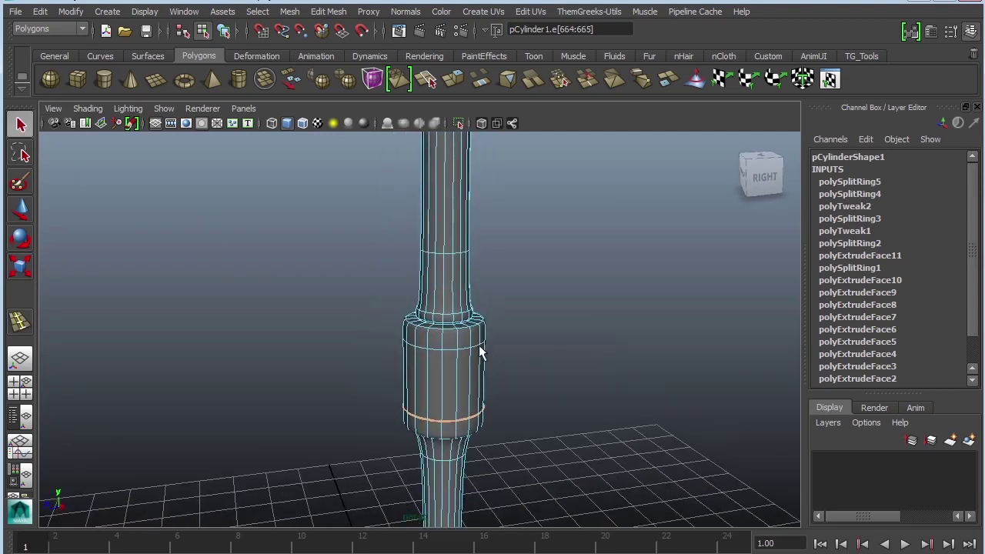
left_click_drag(492, 478, 491, 434, "alt")
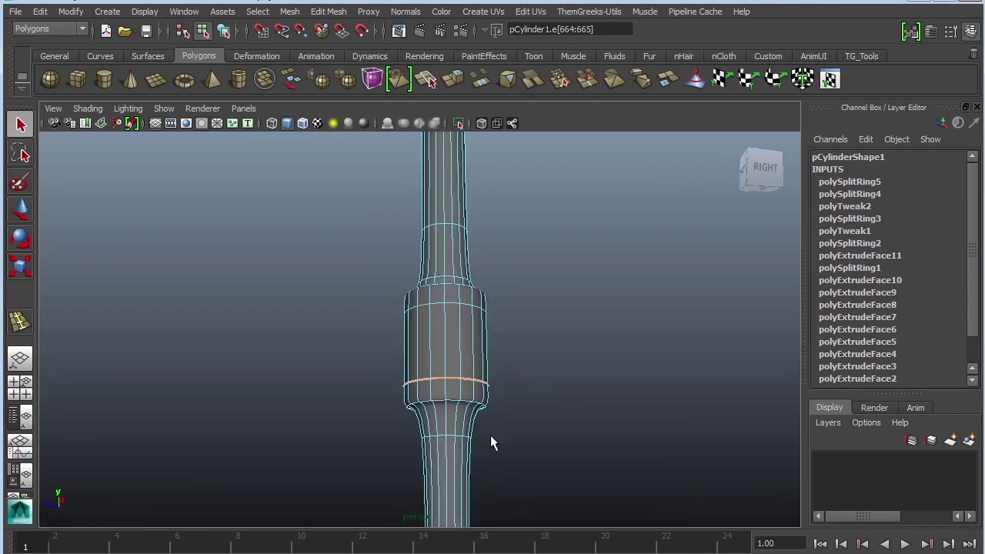
key("1")
Insert edge loops on the shaft just above the small ring and just below the wide collar
left_click_drag(521, 300, 458, 303, "alt")
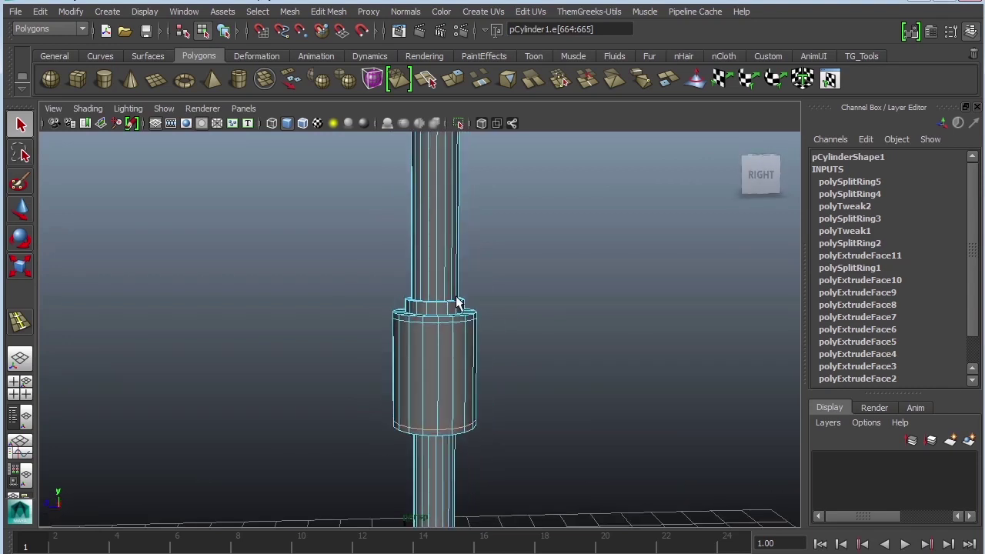
left_click(31, 317)
left_click_drag(501, 334, 530, 351, "alt")
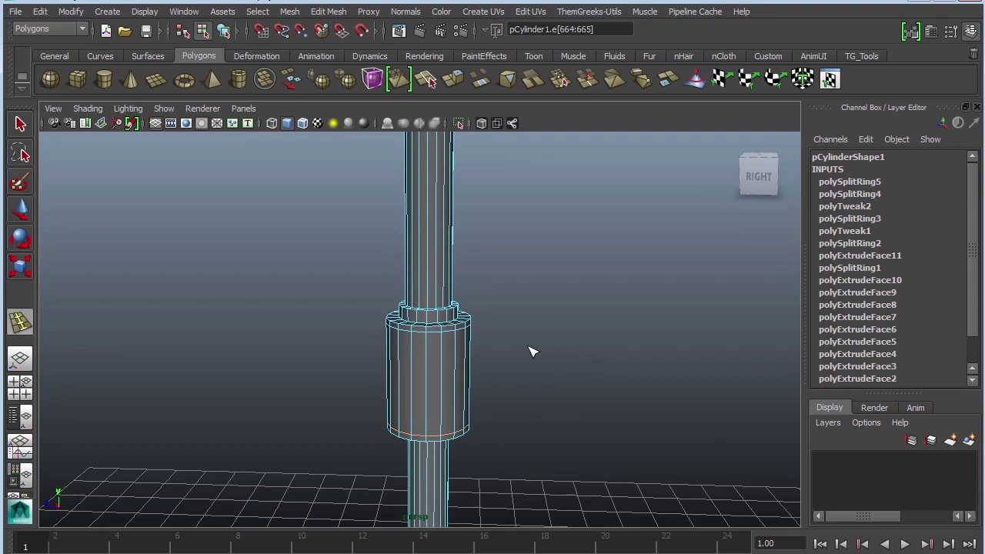
left_click(449, 311)
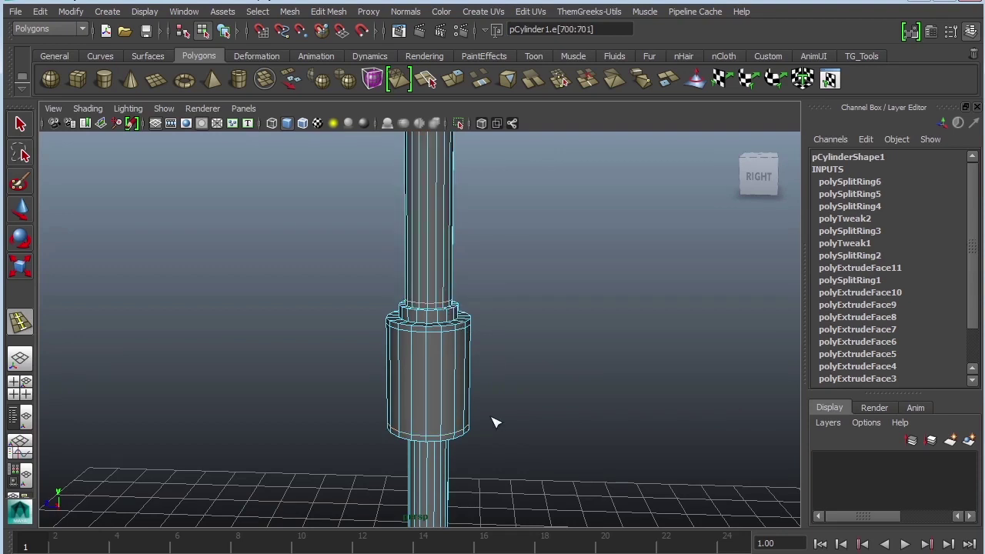
left_click_drag(494, 422, 501, 380, "alt")
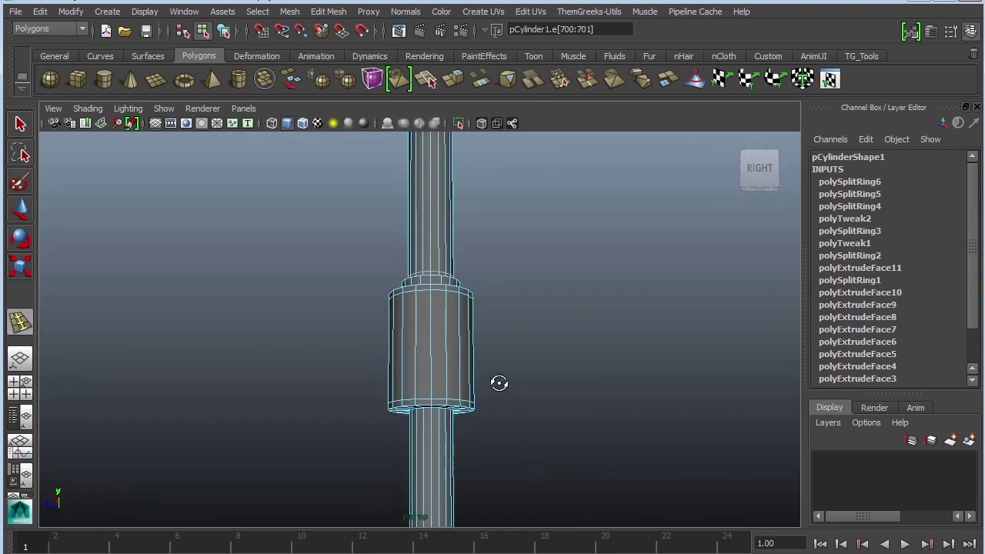
left_click(443, 416)
Insert an edge loop around the small ring above the collar, return to object mode and view the smoothed collar
left_click_drag(559, 345, 658, 346, "alt")
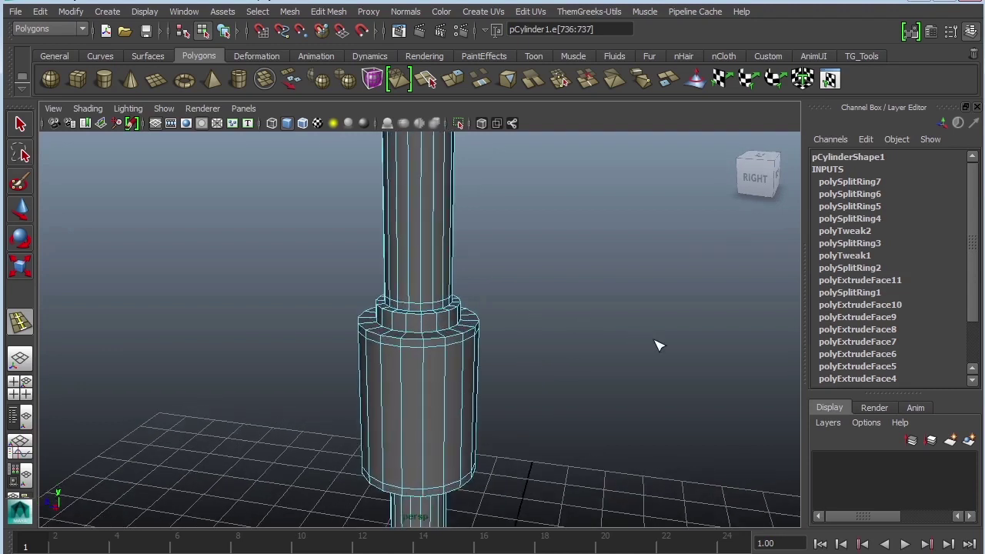
left_click(439, 322)
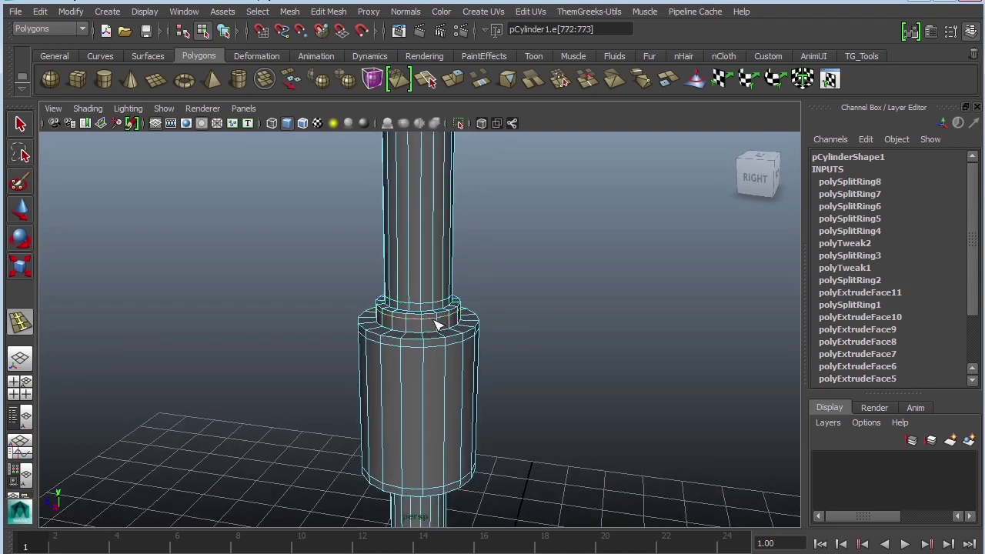
left_click_drag(561, 410, 601, 388, "alt")
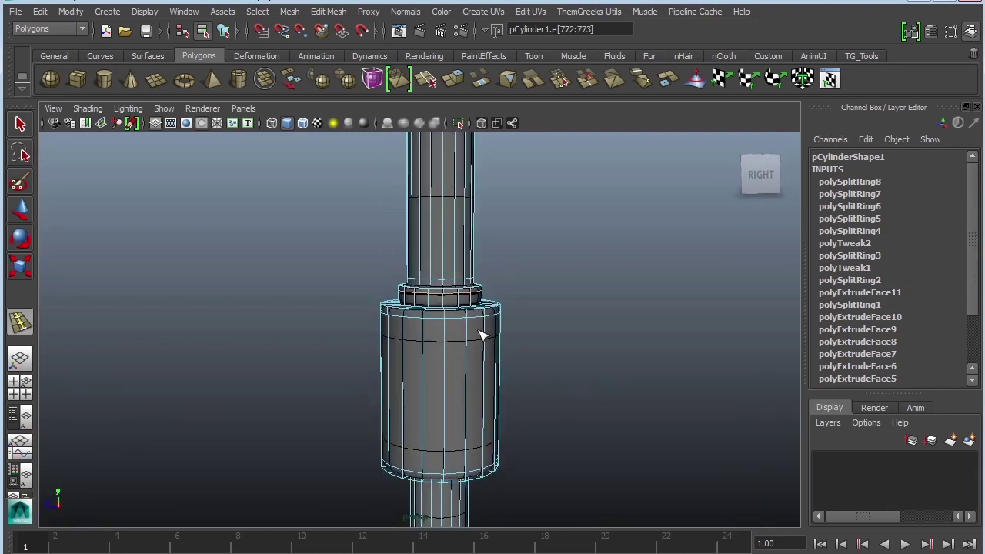
left_click(22, 126)
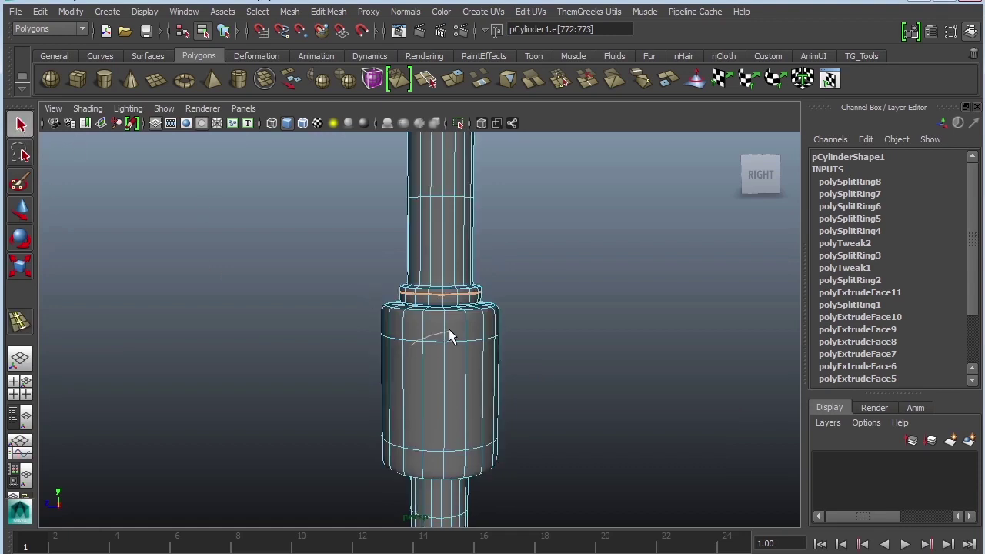
left_click(597, 322)
left_click_drag(598, 321, 545, 359, "alt")
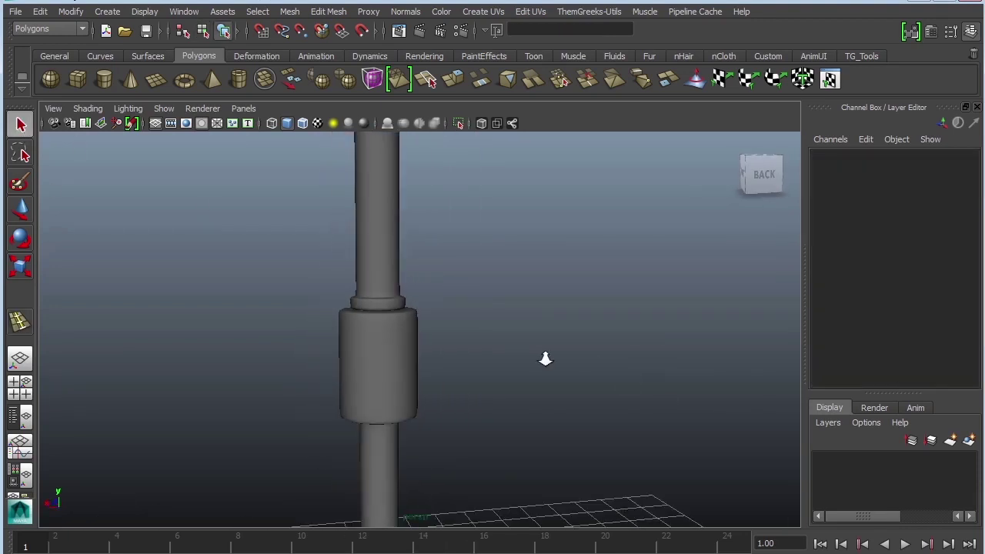
Insert two edge loops close to the lower end of the instrument's shaft and leave the edge loop tool
scroll(545, 359, "down", 10)
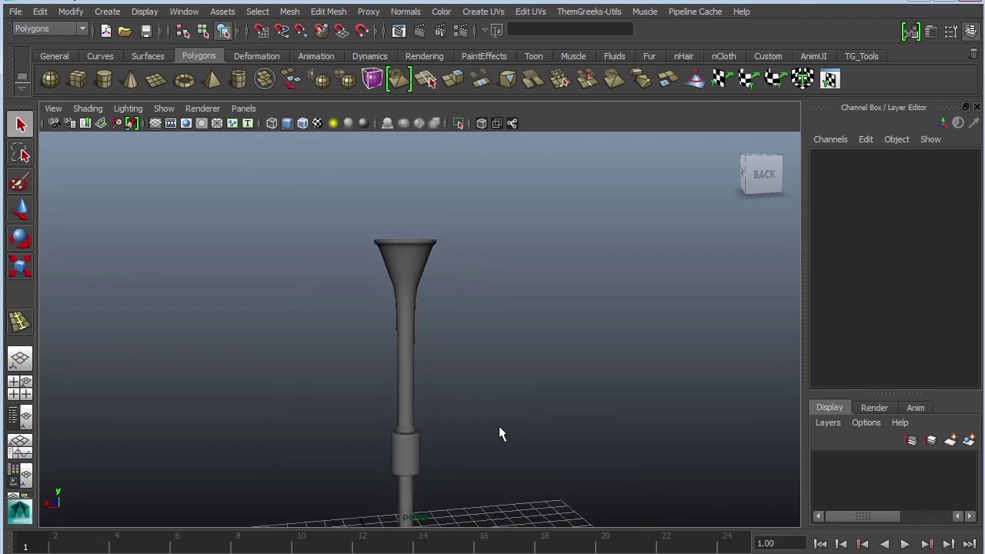
middle_click_drag(499, 426, 533, 361, "alt")
left_click_drag(532, 361, 625, 352, "alt")
middle_click_drag(504, 397, 516, 297, "alt")
left_click_drag(560, 377, 472, 402, "alt")
left_click_drag(450, 467, 574, 395, "alt")
left_click(454, 385)
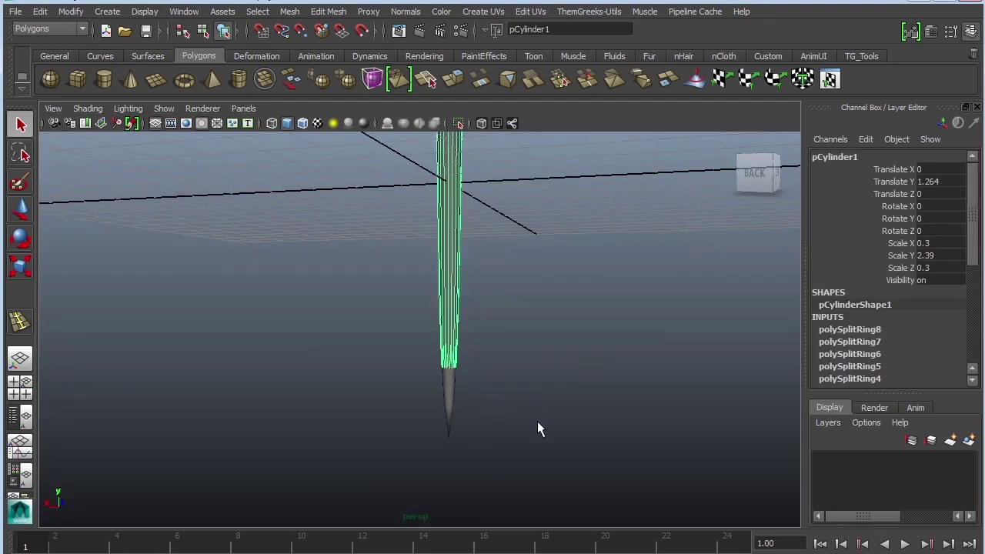
left_click(20, 323)
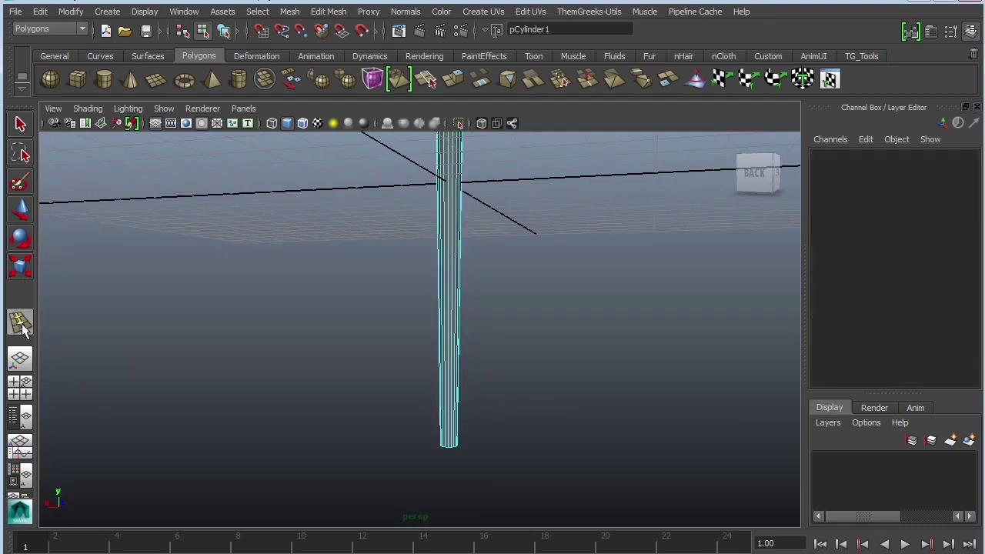
left_click(457, 446)
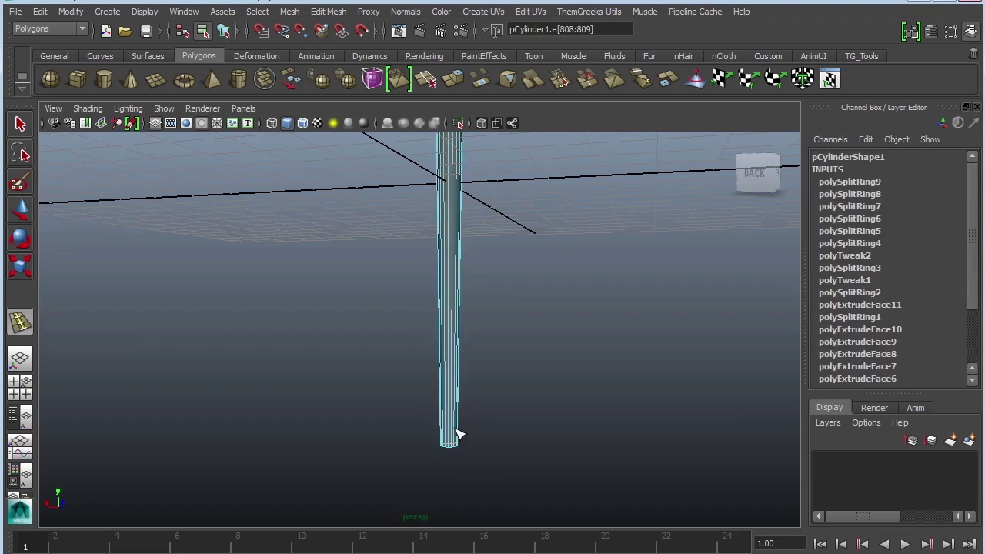
left_click(453, 442)
left_click(20, 124)
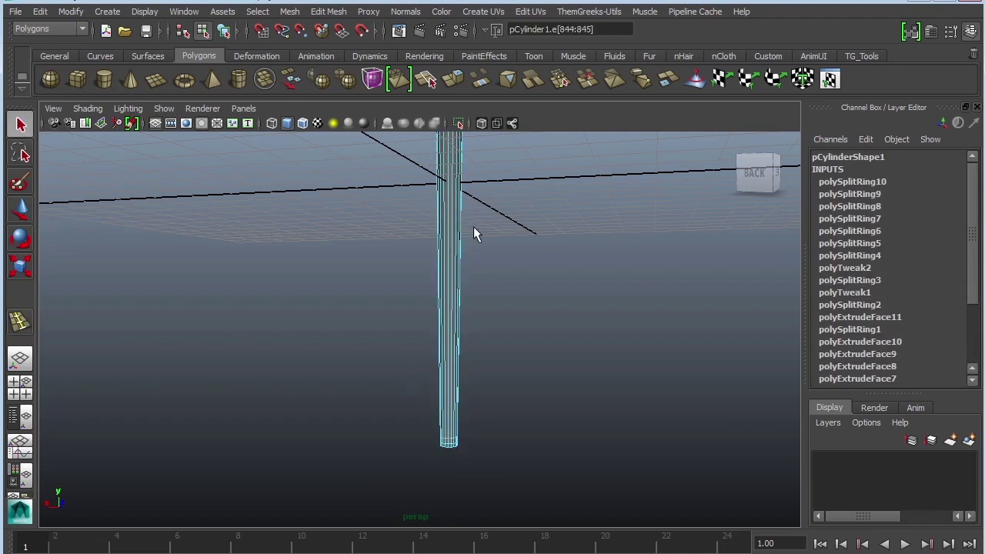
Return to object mode, view the smoothed lower tip and shaft, and deselect the instrument
right_click_drag(452, 249, 496, 234)
left_click(447, 287)
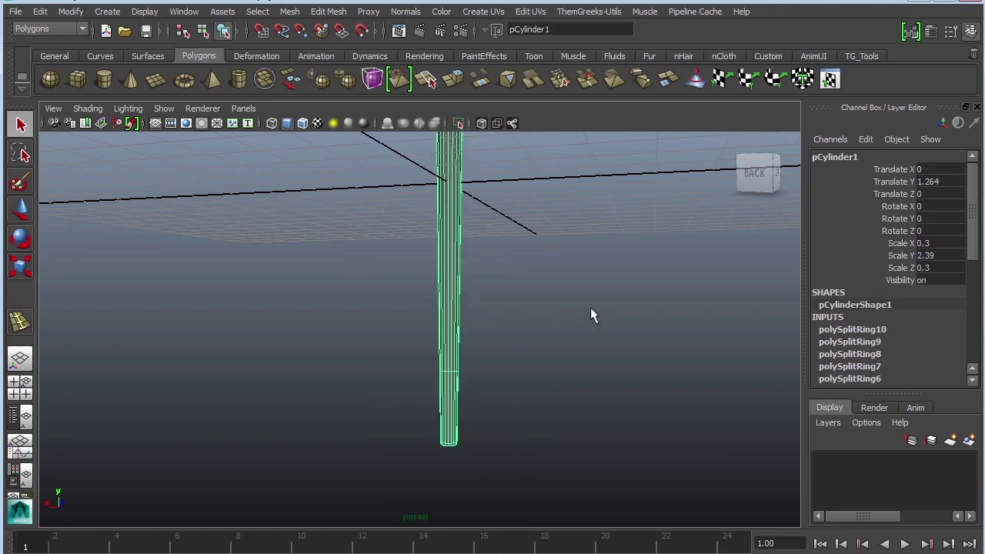
left_click(642, 302)
mouse_move(644, 301)
left_mouse_down("alt")
mouse_move(629, 315)
mouse_move(525, 330)
mouse_move(552, 338)
mouse_move(325, 341)
mouse_move(395, 356)
left_mouse_up("alt")
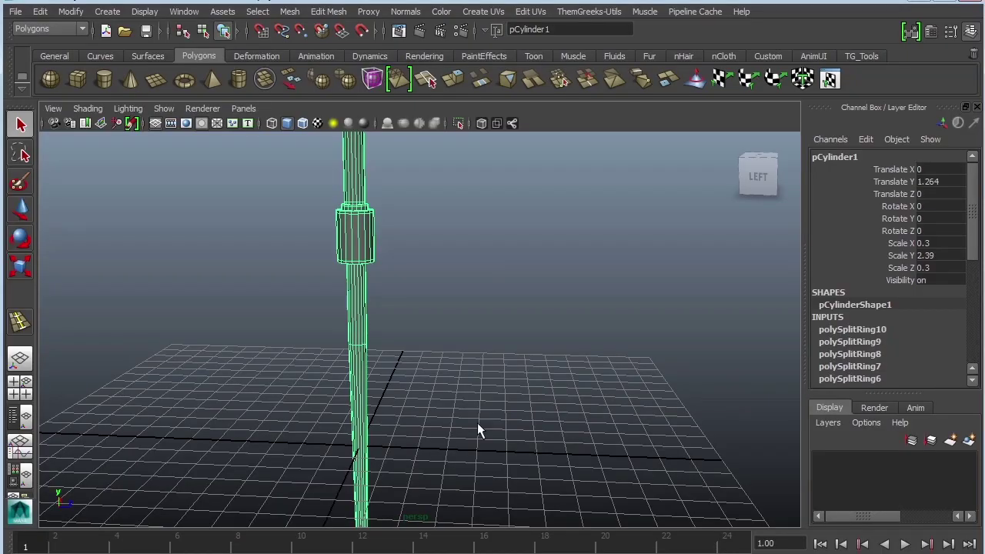
left_click_drag(477, 428, 469, 334, "alt")
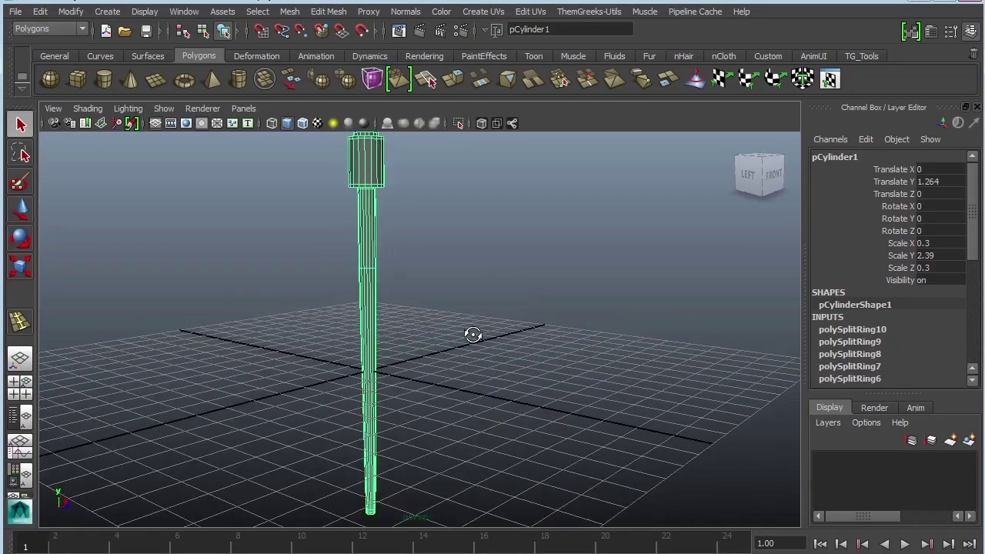
left_click(454, 333)
middle_click_drag(454, 333, 485, 396, "alt")
right_click_drag(488, 394, 589, 350, "alt")
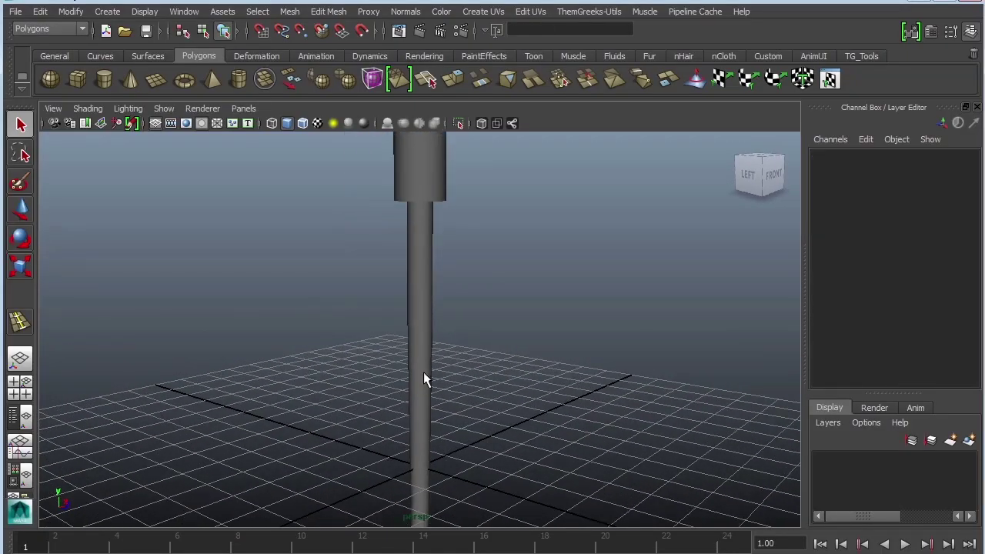
Select the instrument and insert an edge loop around the lower shaft, between the collar and the tip
left_click(423, 372)
middle_click_drag(460, 382, 495, 318, "alt")
left_click(18, 323)
right_click_drag(581, 306, 698, 367, "alt")
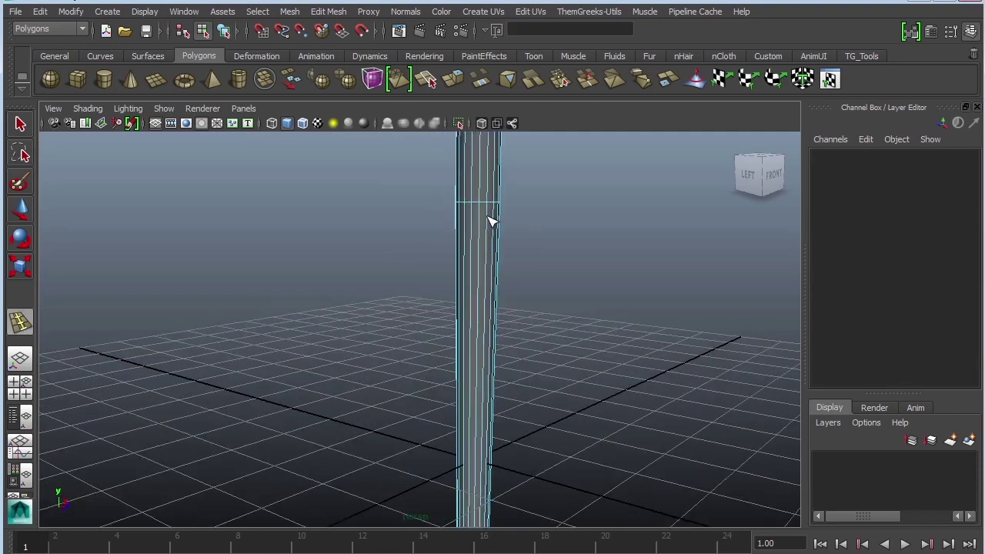
left_click_drag(488, 217, 487, 213)
right_click_drag(631, 261, 616, 268, "alt")
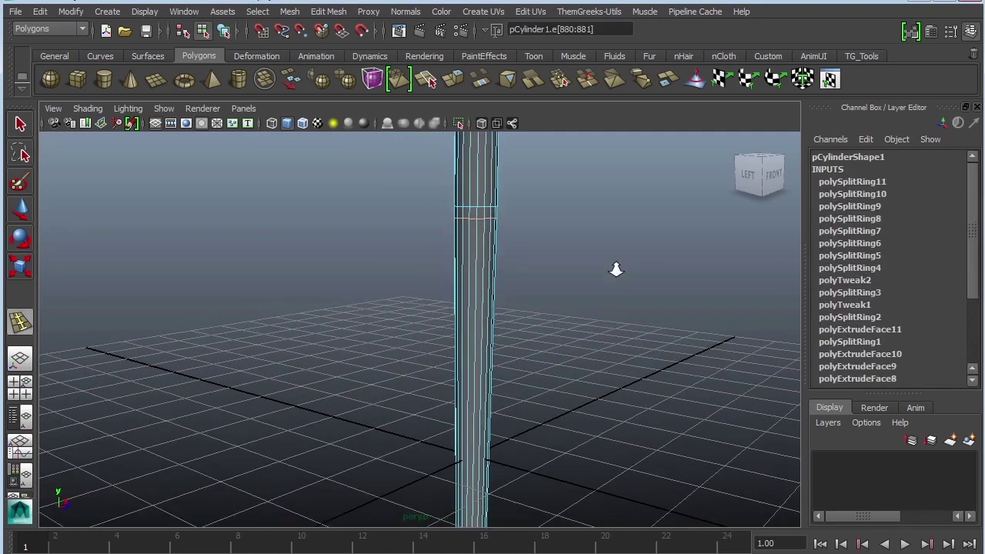
Insert four edge loops around the shaft below the collar, forming two closely spaced pairs above the existing pair
left_click_drag(616, 270, 534, 380, "alt")
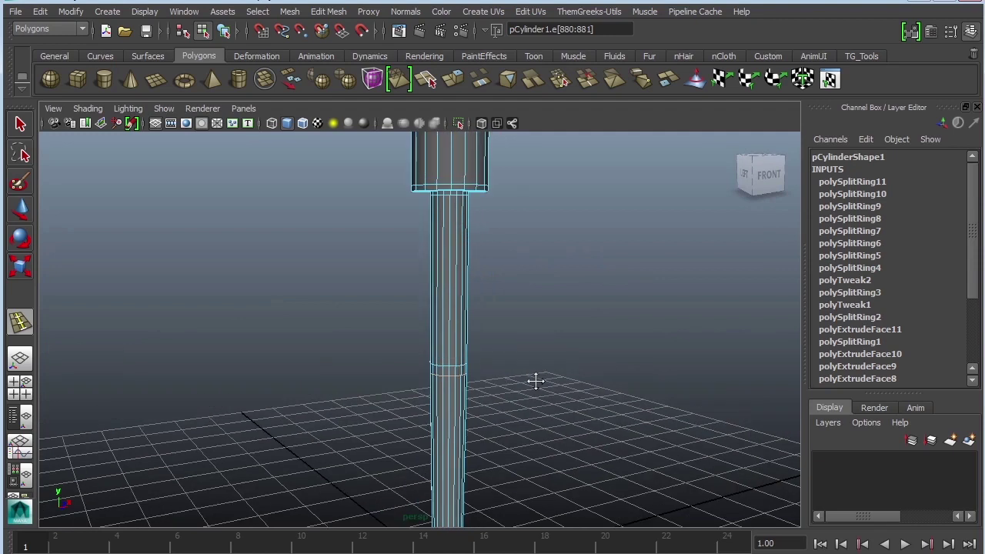
left_click(457, 342)
left_click_drag(460, 334, 459, 310)
left_click(459, 301)
middle_click_drag(491, 408, 496, 359, "alt")
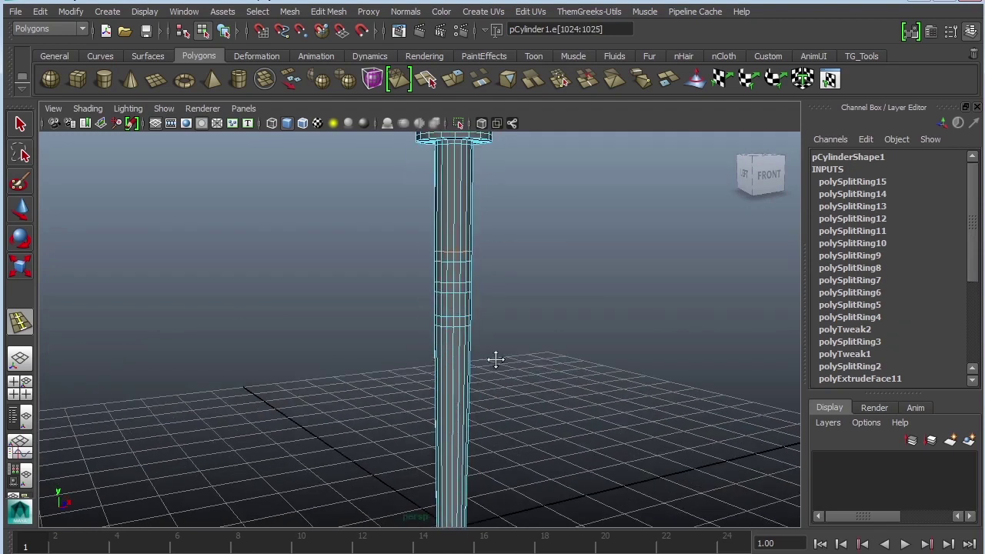
Insert six edge loops farther down the shaft, forming a second group of three closely spaced pairs
left_click_drag(468, 339, 490, 338, "alt")
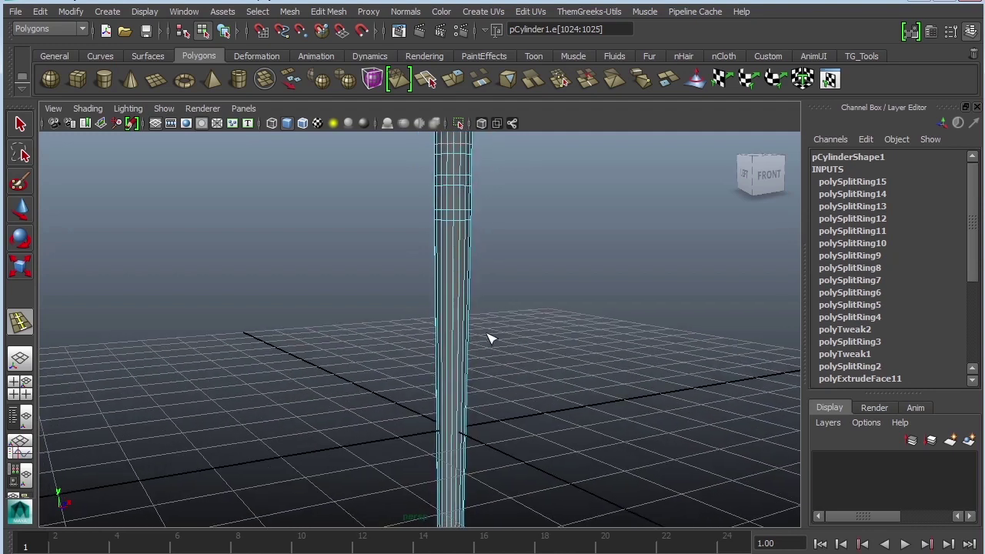
left_click_drag(457, 283, 463, 330)
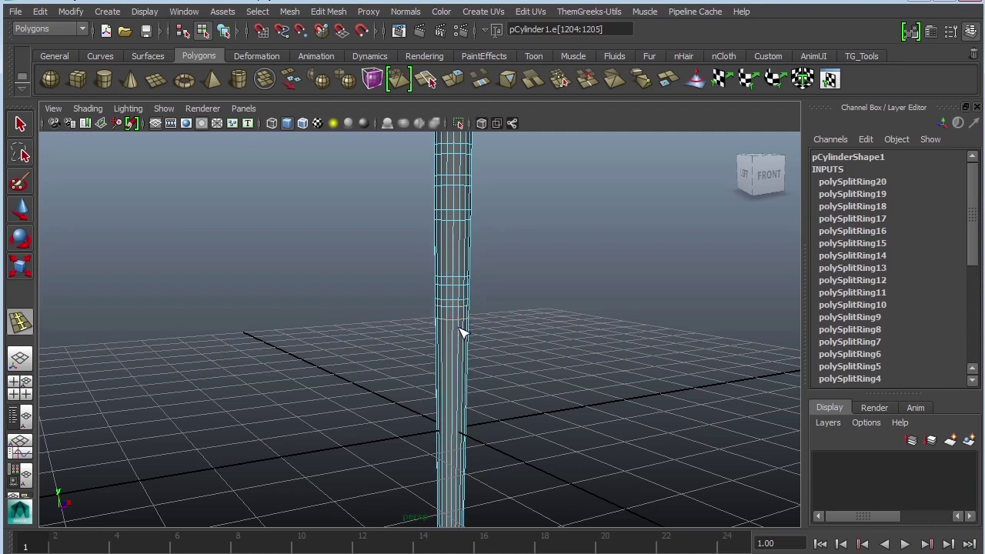
left_click(462, 332)
right_click_drag(522, 353, 628, 382, "alt")
middle_click_drag(628, 382, 634, 395, "alt")
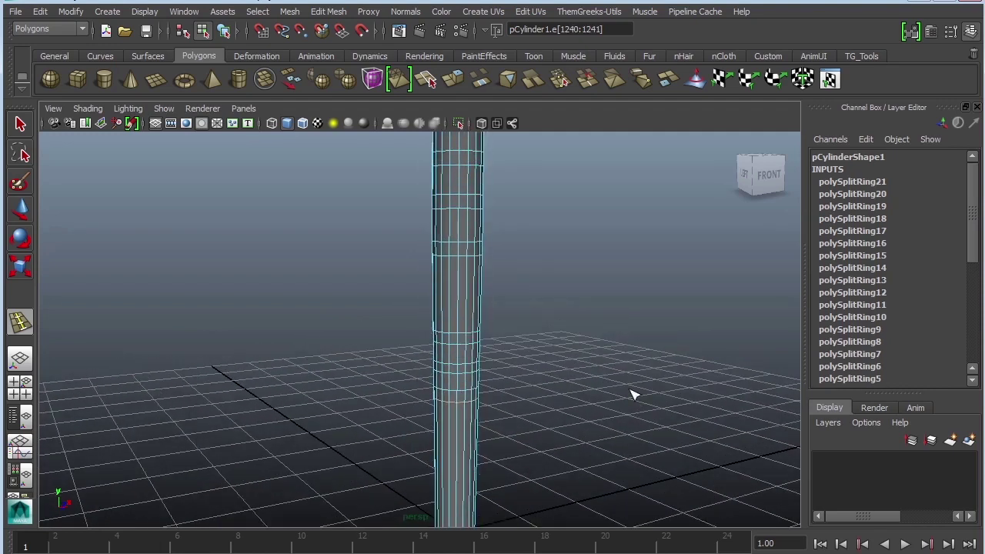
Switch to face selection and select six small faces in one vertical line, one inside each pair of edge loops
key("q")
right_click_drag(459, 163, 459, 202)
left_click(466, 180)
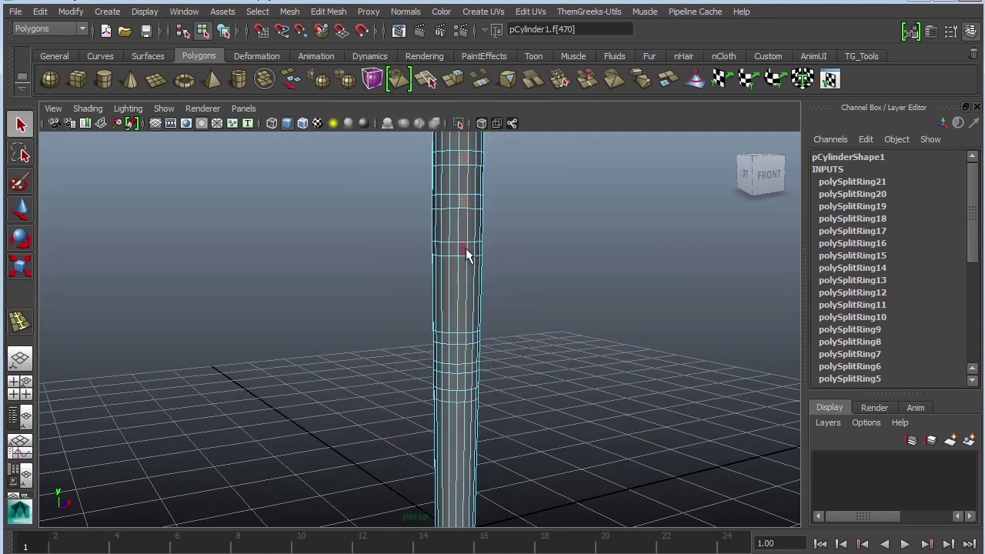
left_click(460, 339, "shift")
left_click(462, 367, "shift")
left_click(463, 396, "shift")
left_click(463, 402, "shift")
mouse_move(531, 372)
left_mouse_down("alt")
mouse_move(532, 354)
mouse_move(516, 361)
left_mouse_up("alt")
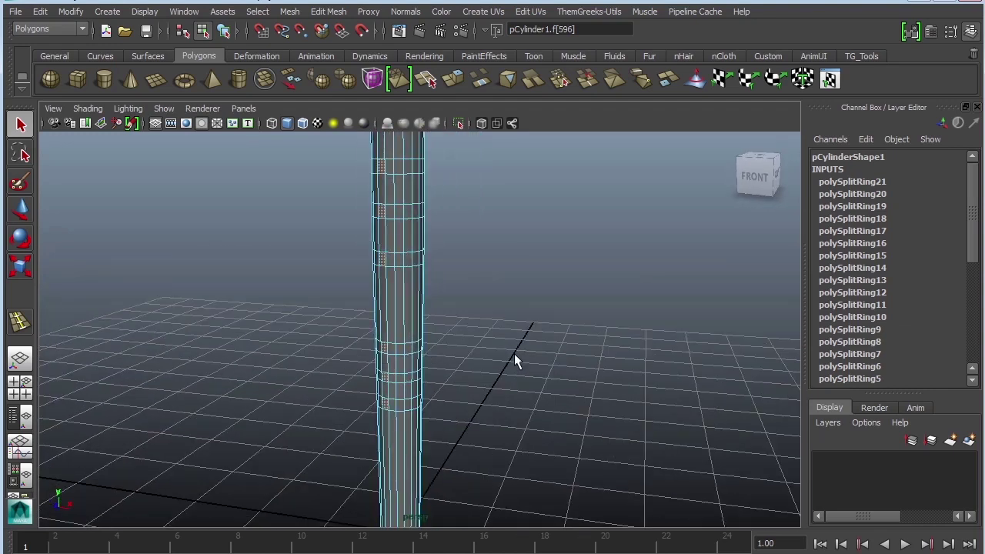
Extrude the six selected faces slightly into the shaft, with a local Z translation of about -0.038
left_click(328, 12)
left_click(348, 64)
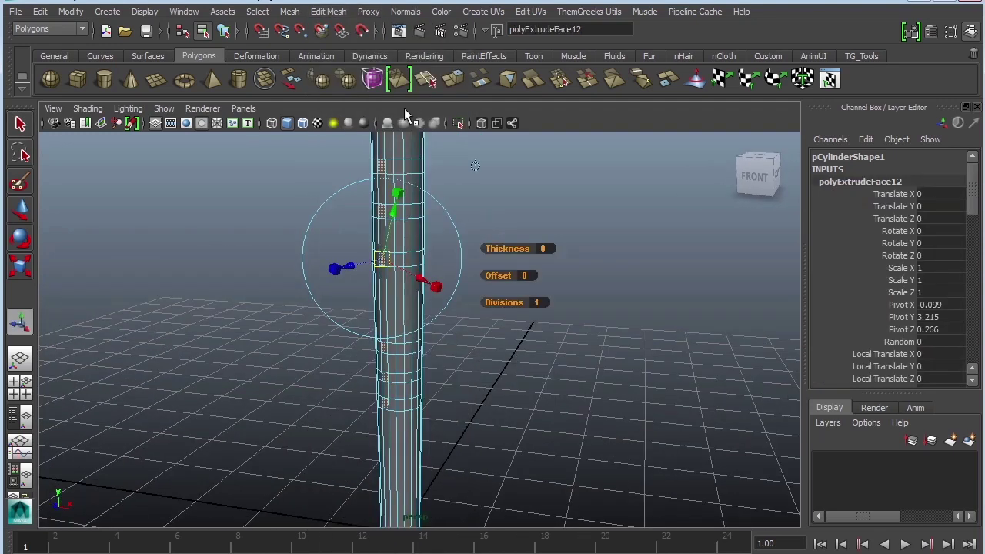
left_click_drag(483, 281, 522, 294, "alt")
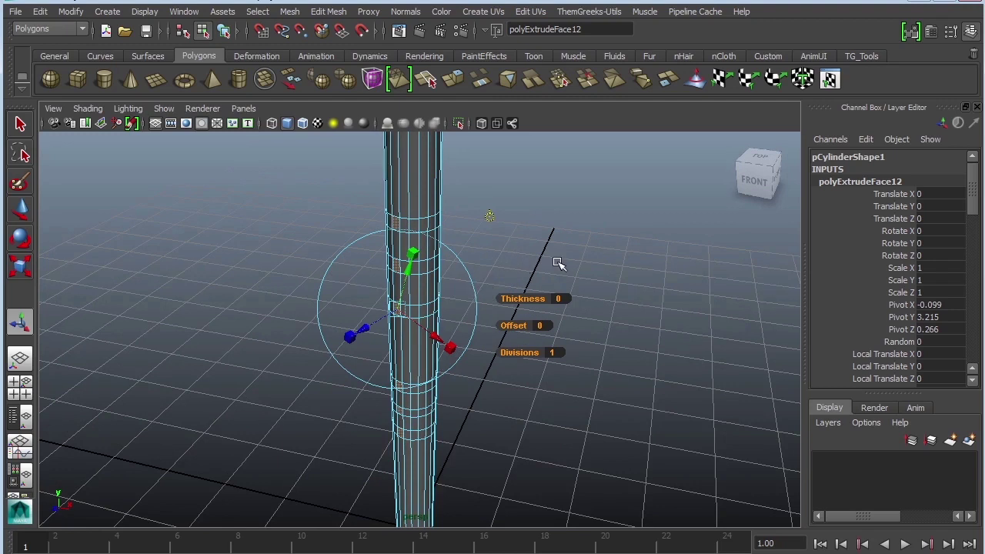
left_click_drag(558, 263, 641, 269, "alt")
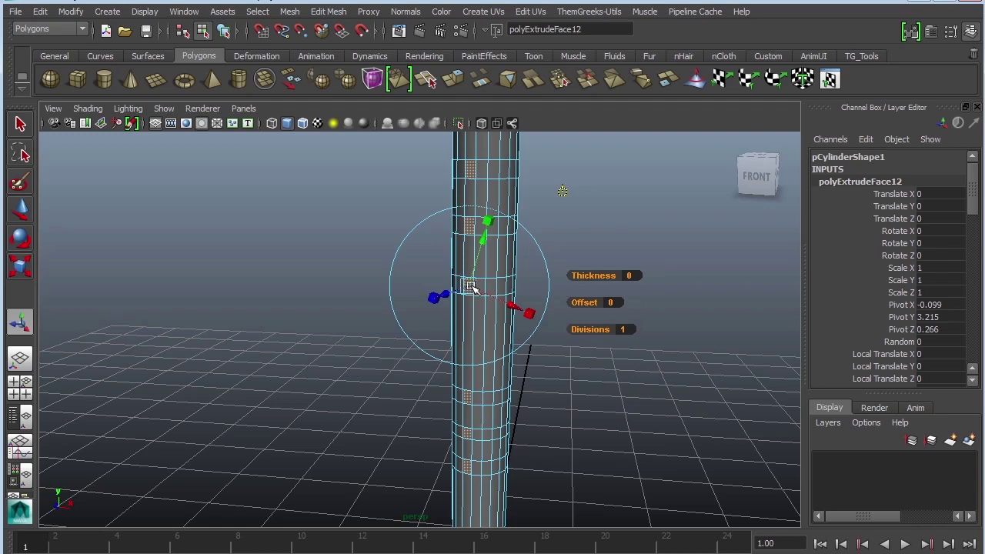
left_click_drag(636, 334, 553, 349, "alt")
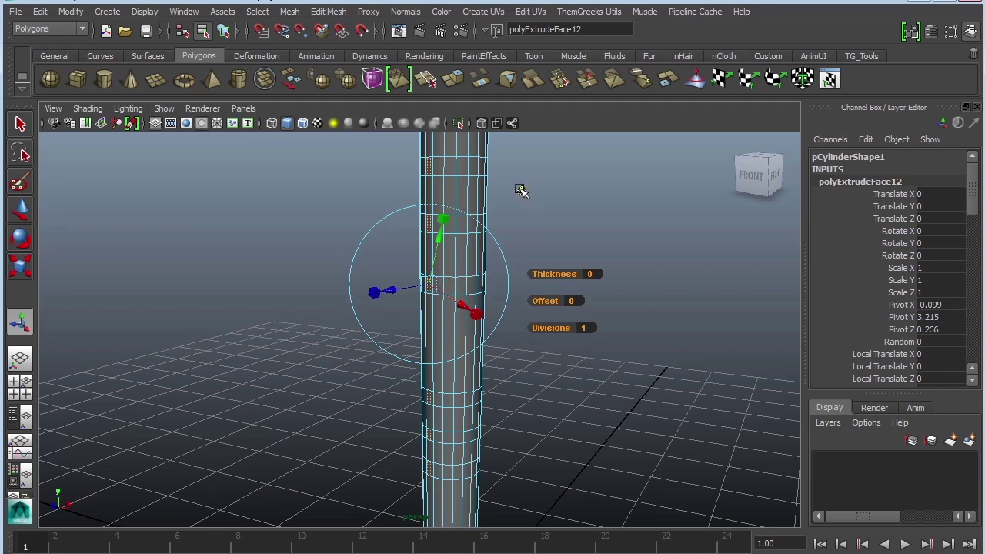
left_click(521, 191)
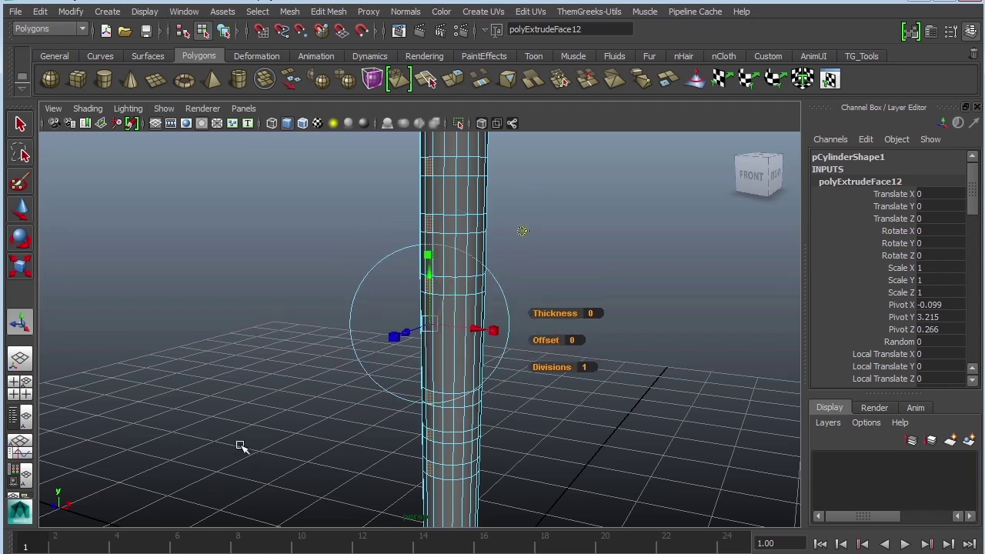
left_click_drag(240, 446, 193, 440, "alt")
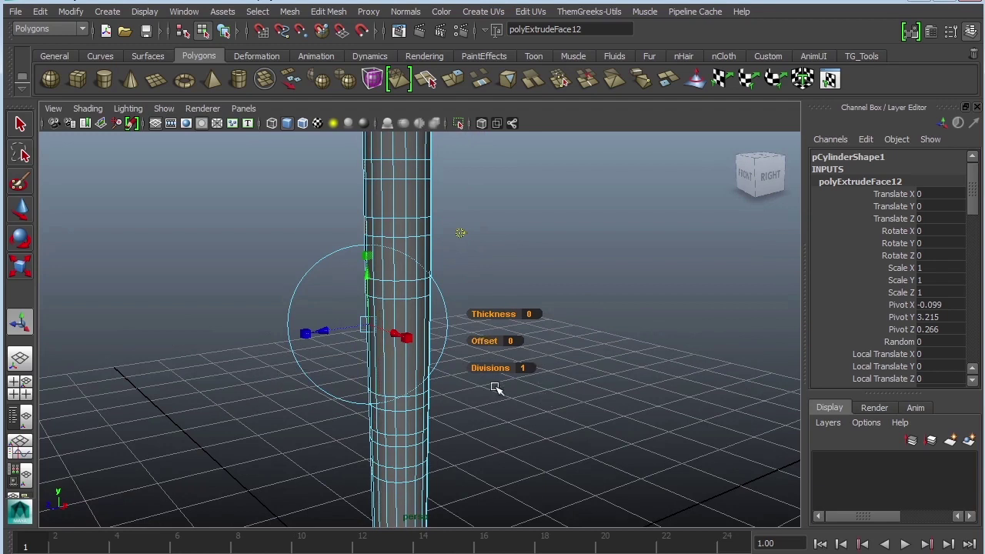
left_click_drag(495, 389, 549, 257, "alt")
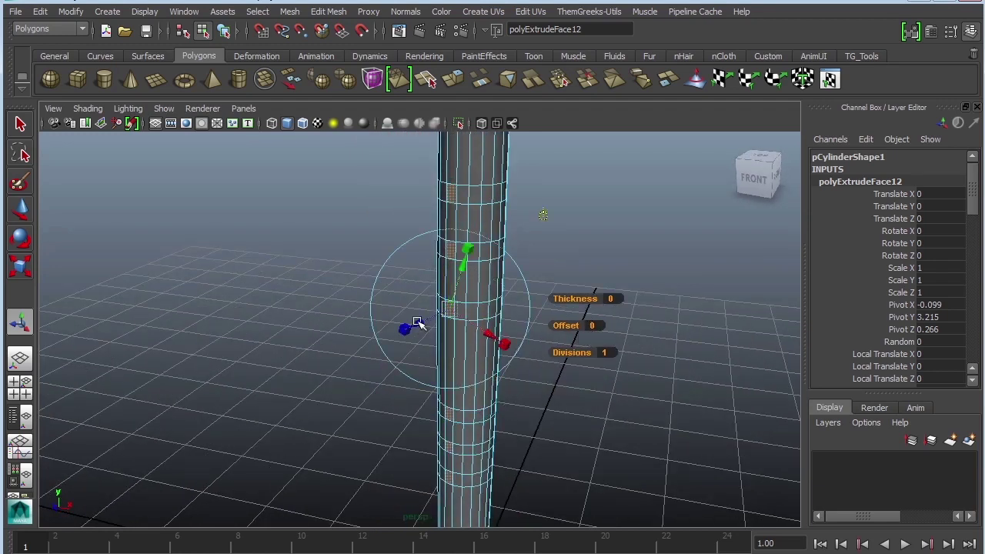
left_click_drag(416, 323, 418, 322)
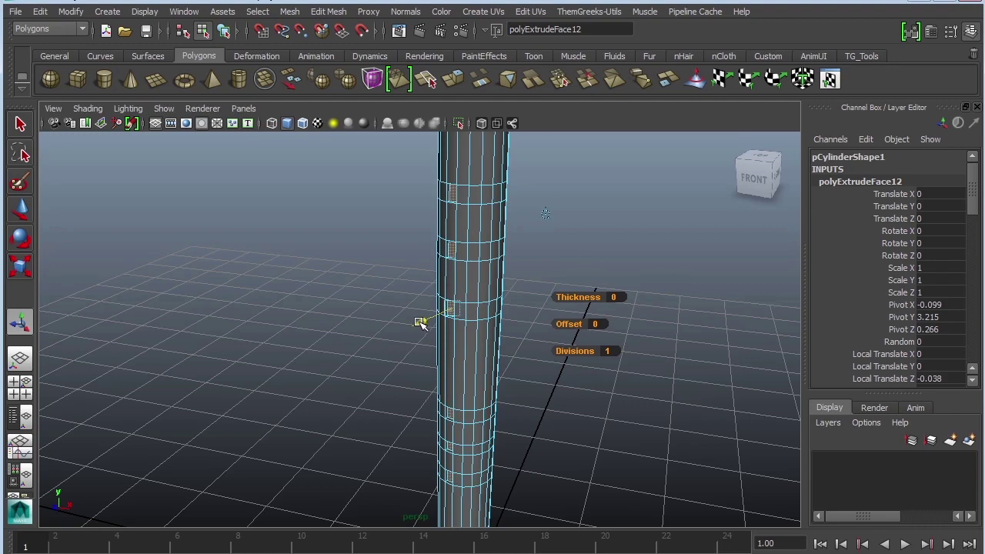
Extrude the six faces again, about -0.104 deeper along local Z, and return to object mode
key("ctrl+e")
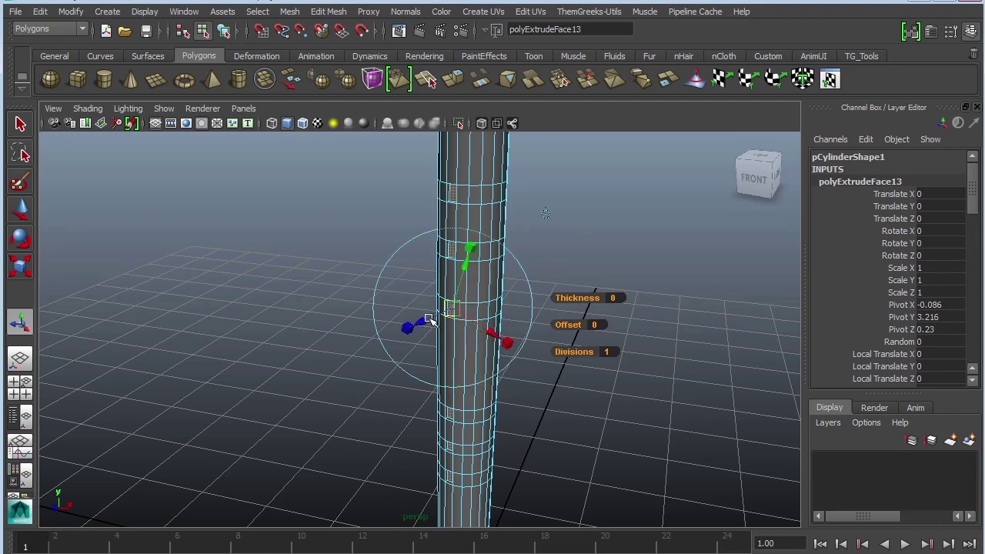
mouse_move(429, 321)
left_mouse_down()
mouse_move(418, 323)
mouse_move(432, 320)
left_mouse_up()
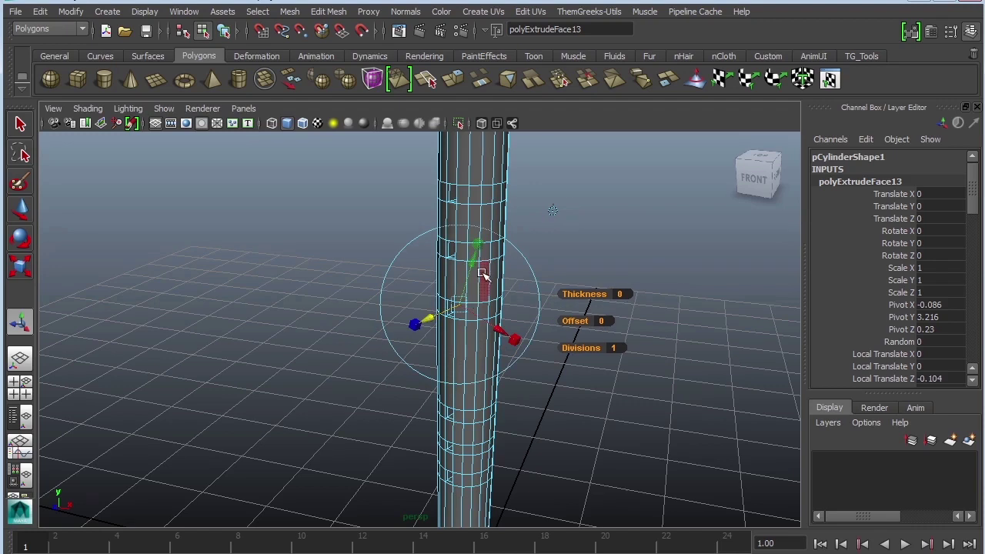
right_click_drag(479, 278, 516, 258)
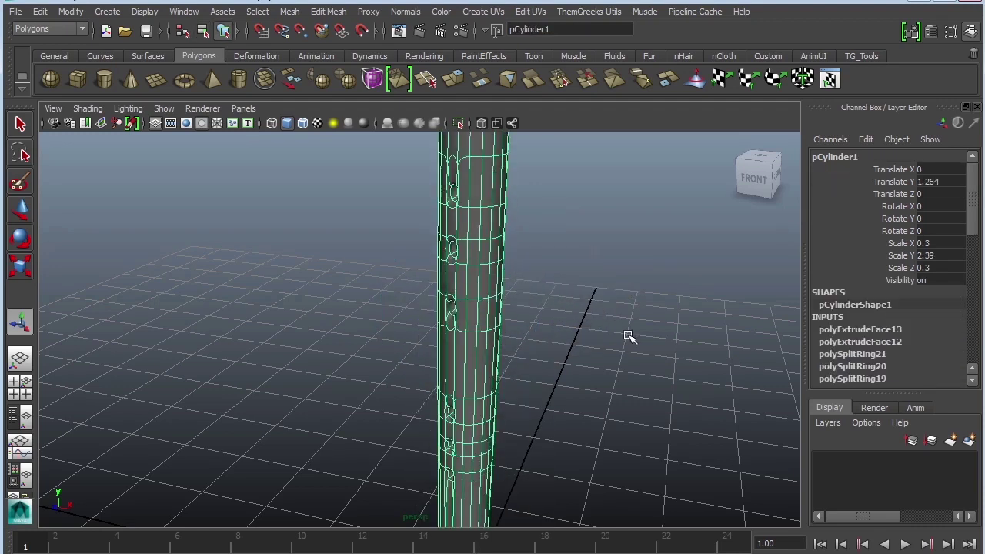
Examine the smoothed finger holes up close and the whole instrument from several angles, leaving it deselected
left_click(523, 367)
left_click_drag(523, 367, 536, 310, "alt")
right_click_drag(536, 310, 503, 307, "alt")
middle_click_drag(503, 307, 494, 266, "alt")
right_click_drag(512, 271, 481, 261, "alt")
left_click_drag(565, 320, 588, 361, "alt")
left_click_drag(536, 315, 410, 310, "alt")
left_click(385, 289)
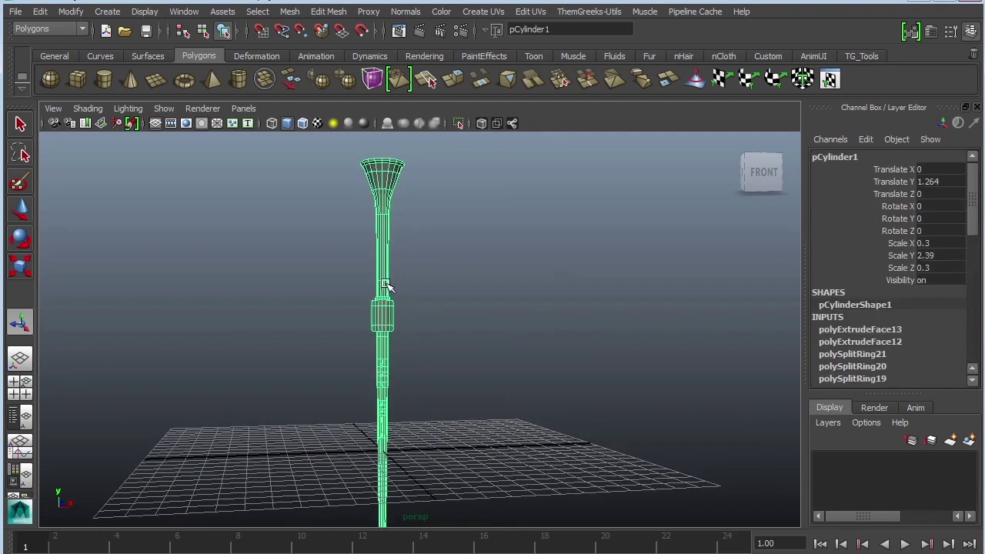
left_click(484, 314)
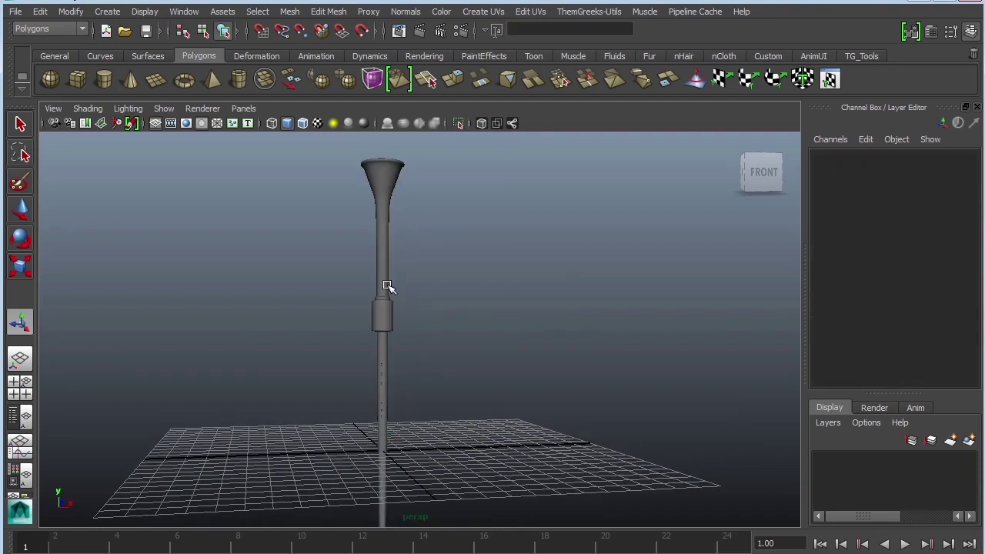
Select the instrument, review its list of construction inputs, and delete its history
left_click(390, 286)
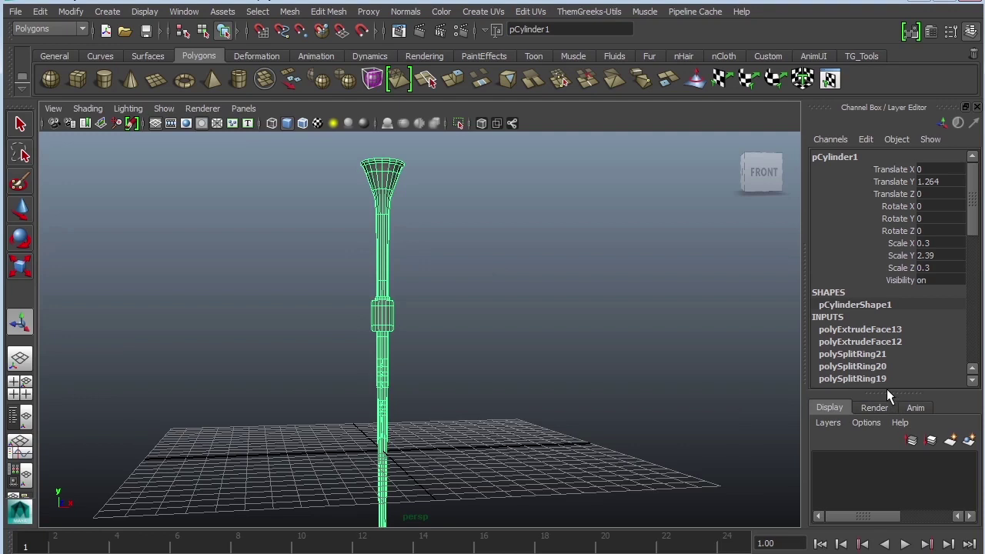
left_click_drag(887, 391, 885, 523)
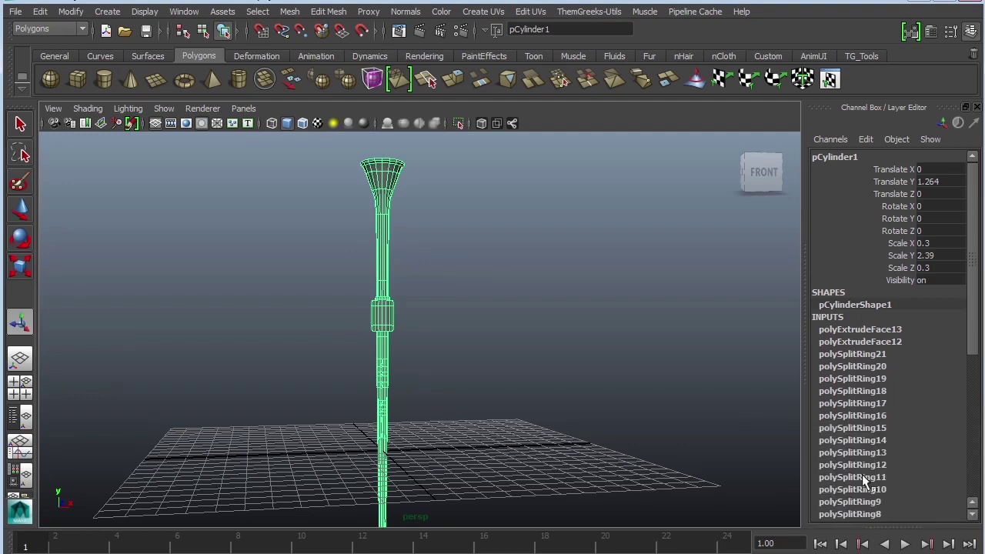
left_click_drag(980, 332, 983, 480)
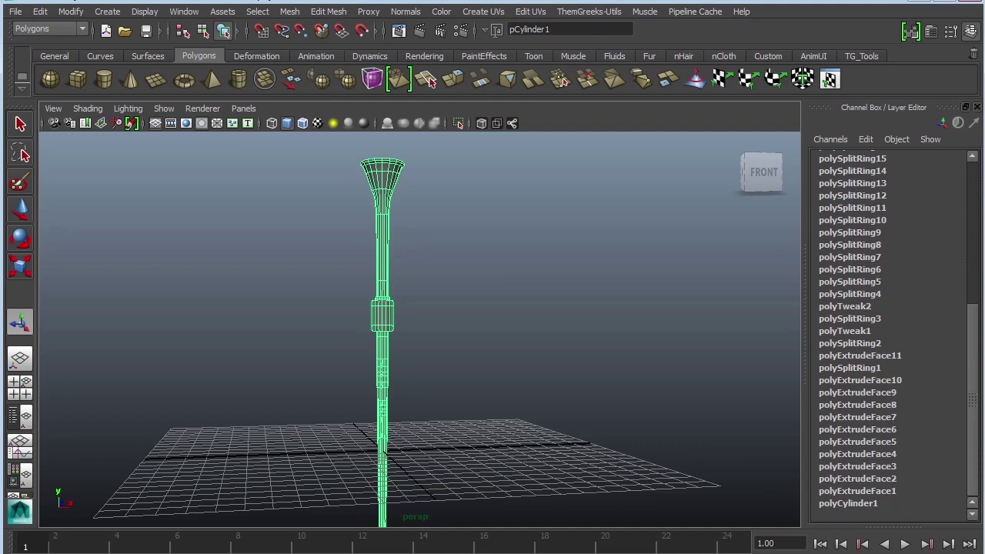
left_click_drag(975, 407, 975, 363)
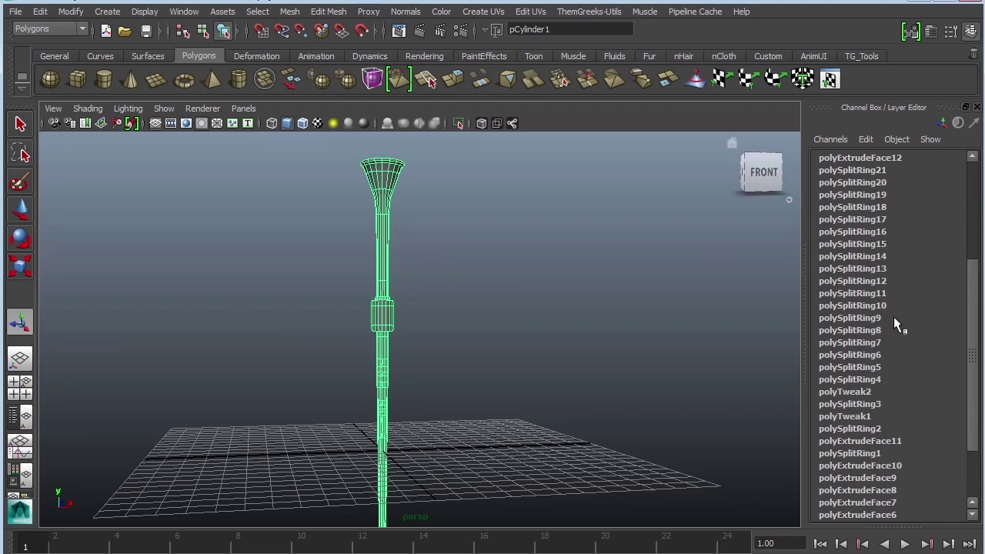
scroll(859, 287, "up", 3)
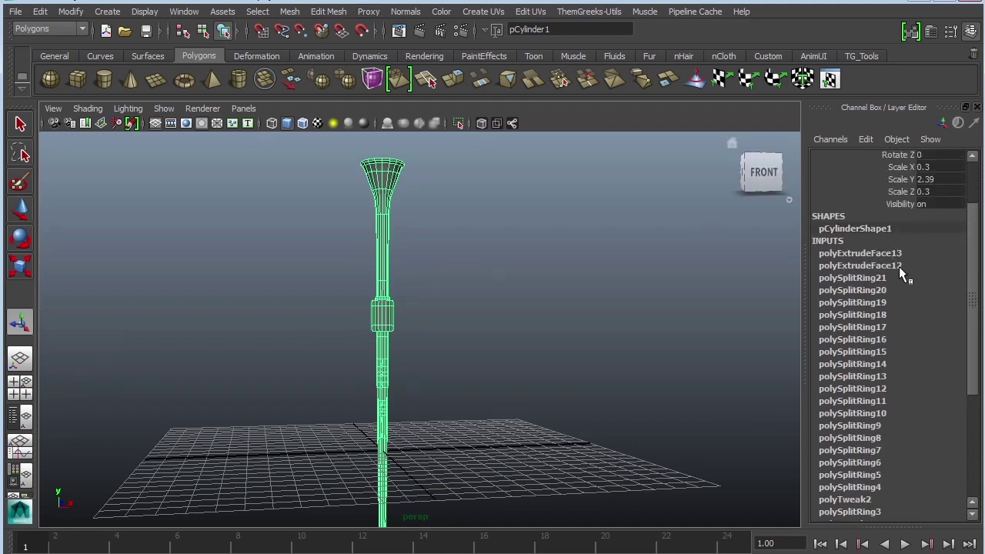
middle_click_drag(520, 394, 636, 354, "alt")
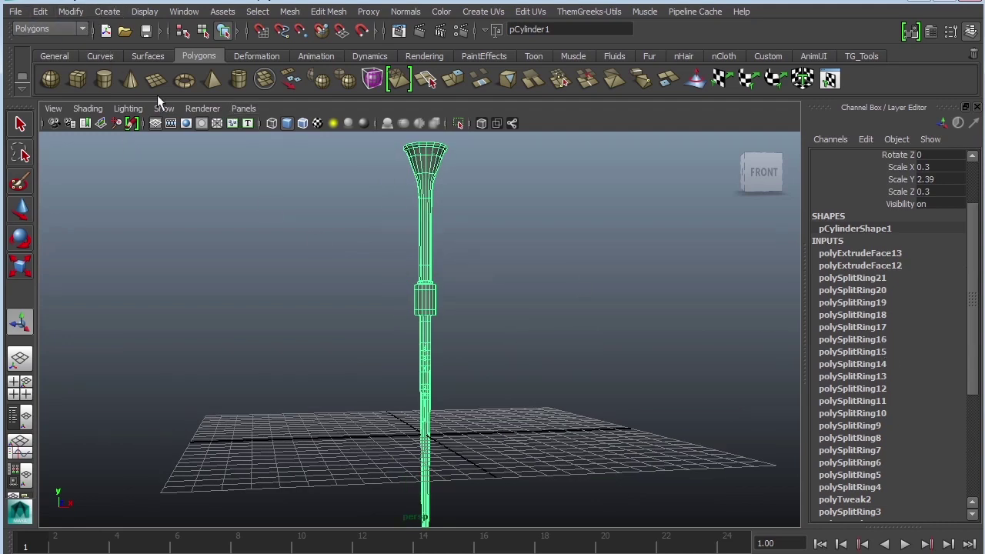
left_click(44, 13)
mouse_move(154, 170)
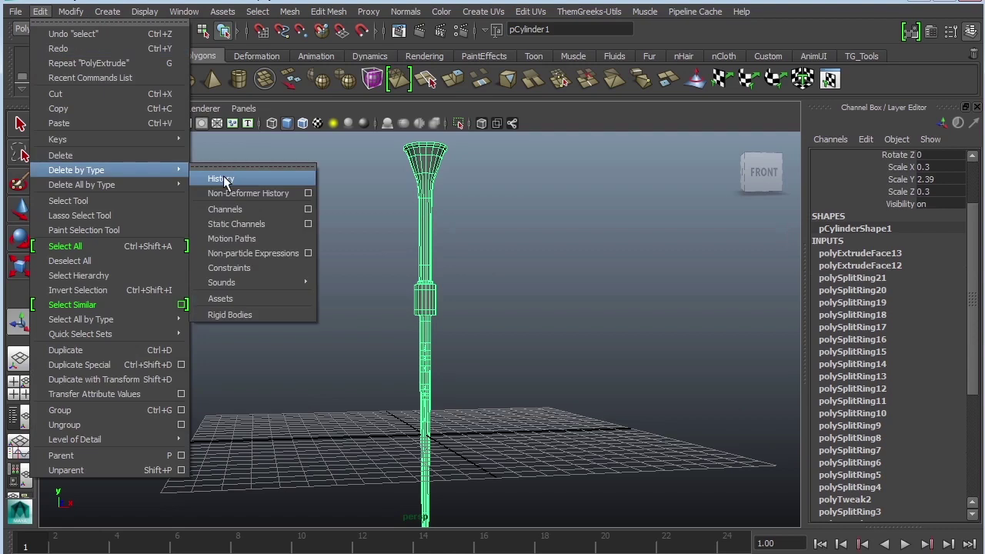
left_click(224, 178)
Move the instrument to about X 0.174, Y 0.562, Z 0.077 and freeze its transformations
left_click_drag(523, 327, 471, 347, "alt")
key("w")
left_click_drag(428, 437, 471, 428)
left_click(70, 12)
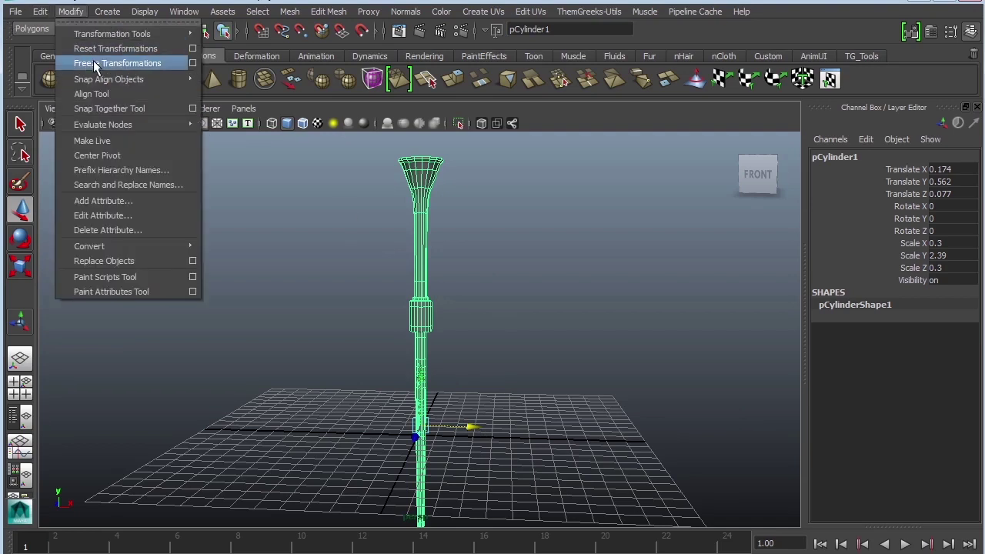
left_click(98, 63)
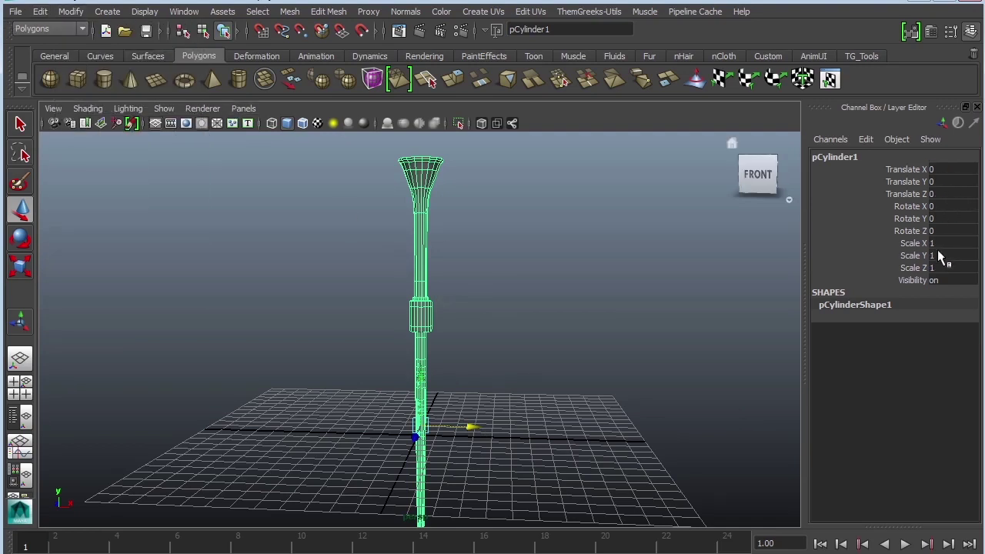
Assign a new Blinn material to the instrument and deselect it to view the shaded result
middle_click_drag(626, 383, 625, 414, "alt")
left_click(500, 430)
left_click_drag(502, 430, 501, 338, "alt")
left_click(400, 294)
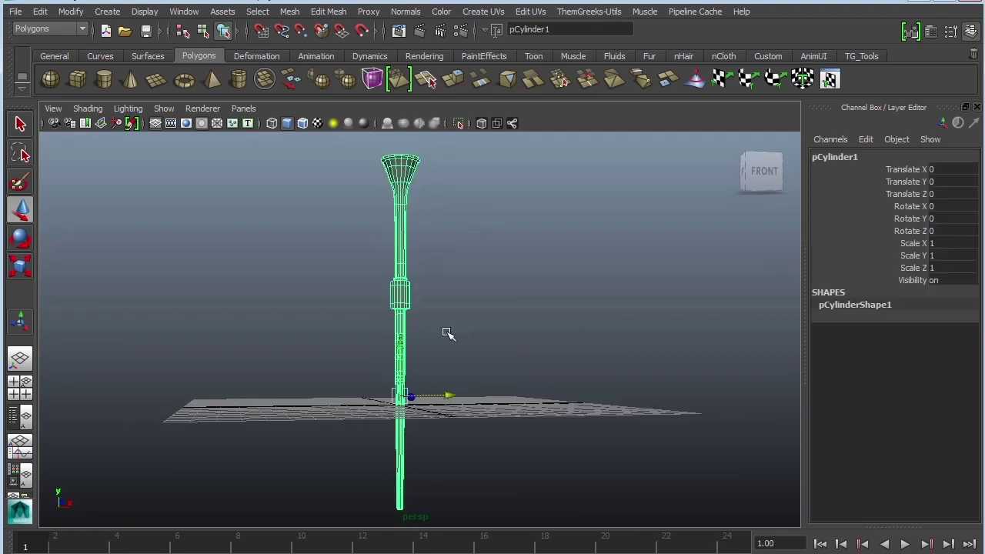
right_click(408, 298)
right_click(405, 166)
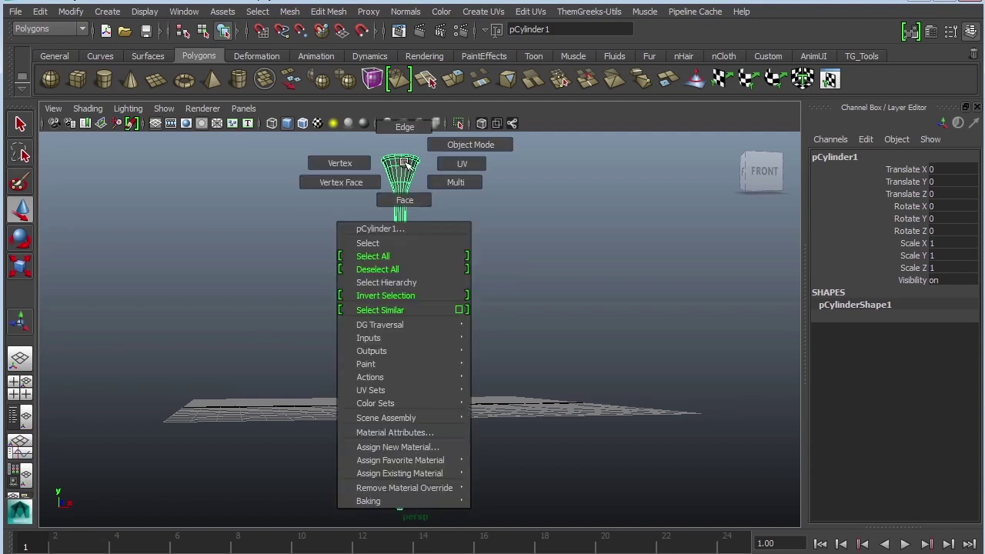
left_click(436, 446)
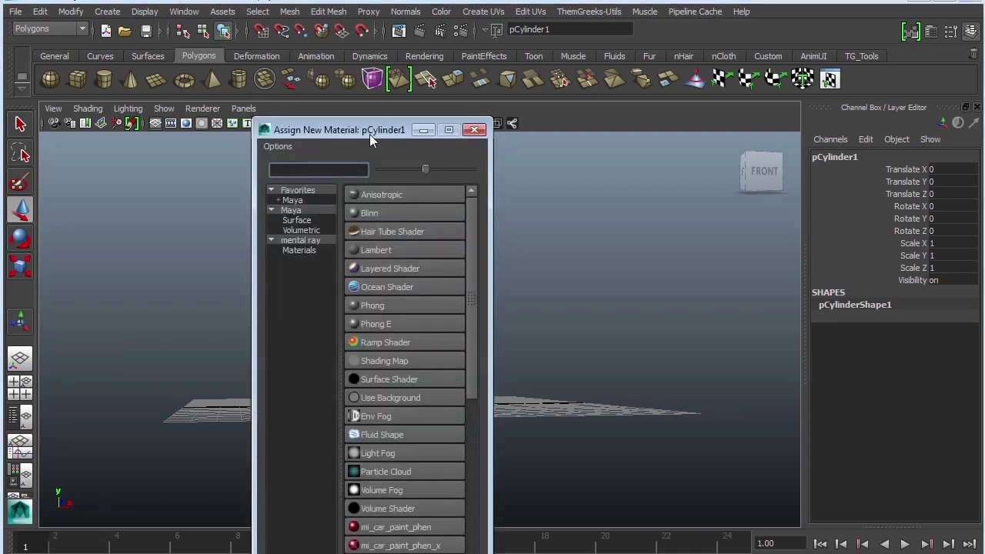
left_click_drag(369, 137, 501, 8)
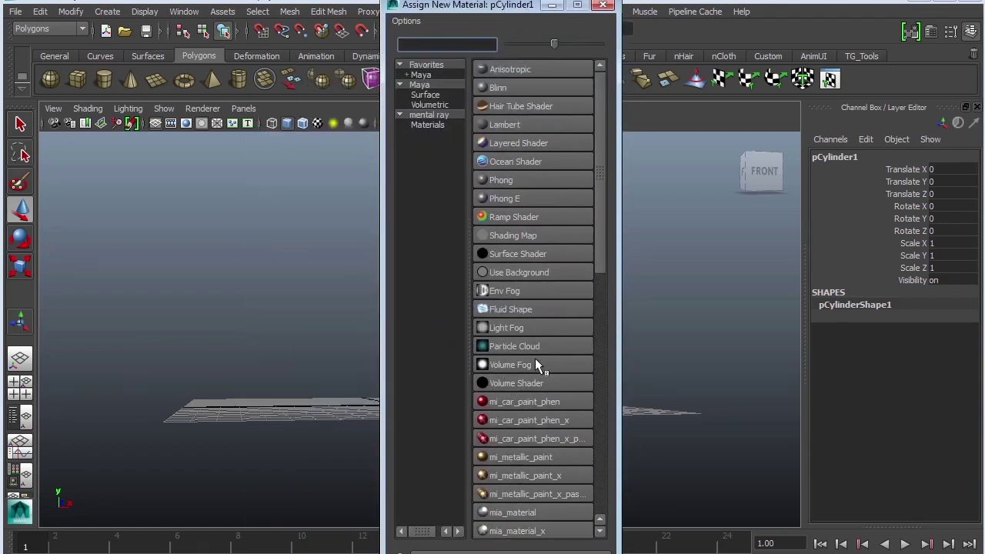
left_click(496, 87)
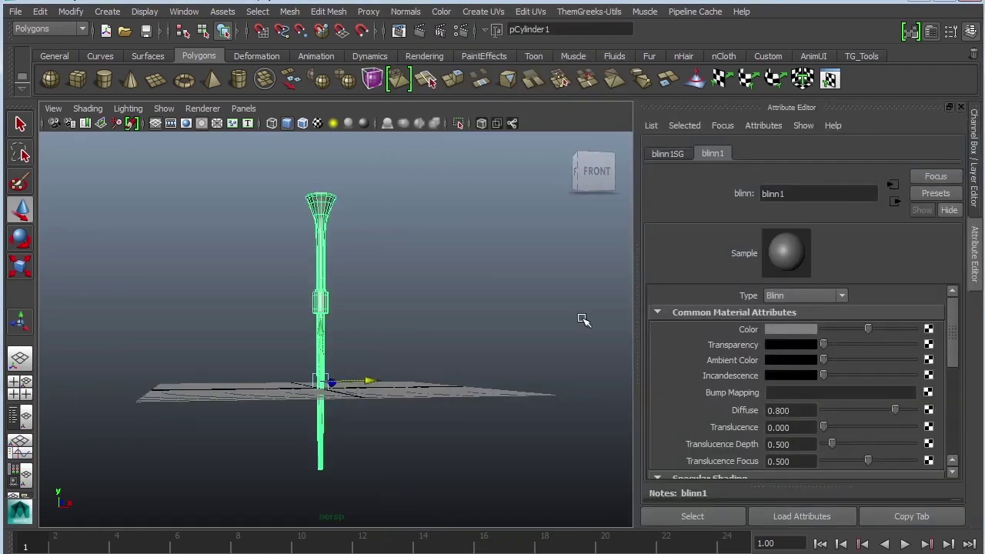
left_click_drag(409, 313, 521, 295, "alt")
left_click(478, 321)
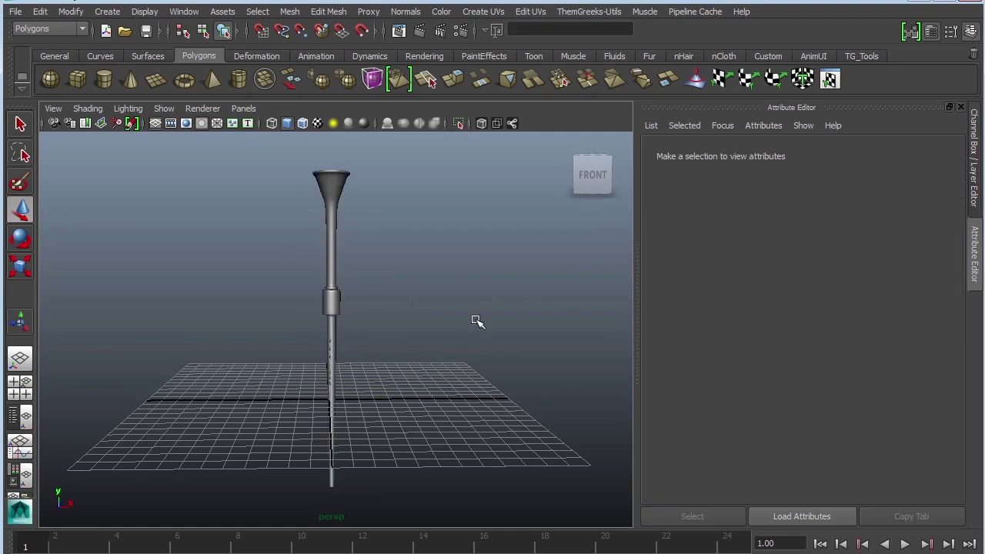
Render the instrument from a slightly angled front view with its default grey material, and close the render
left_click_drag(477, 321, 418, 338, "alt")
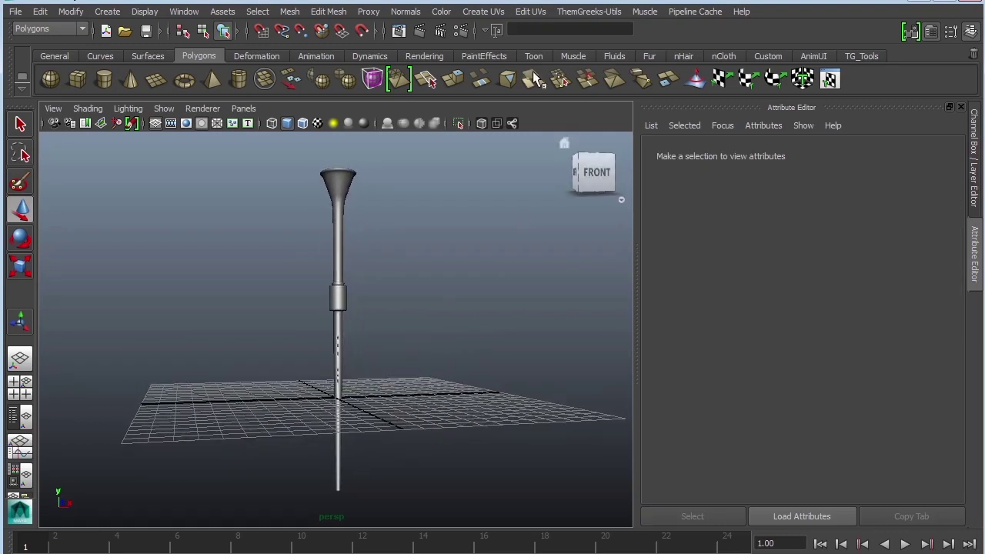
left_click(419, 31)
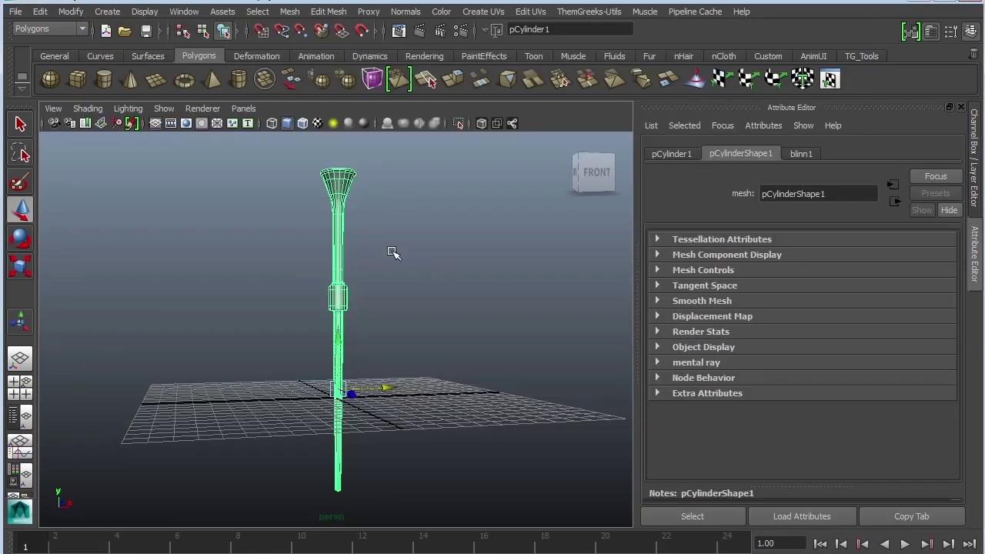
left_click(845, 13)
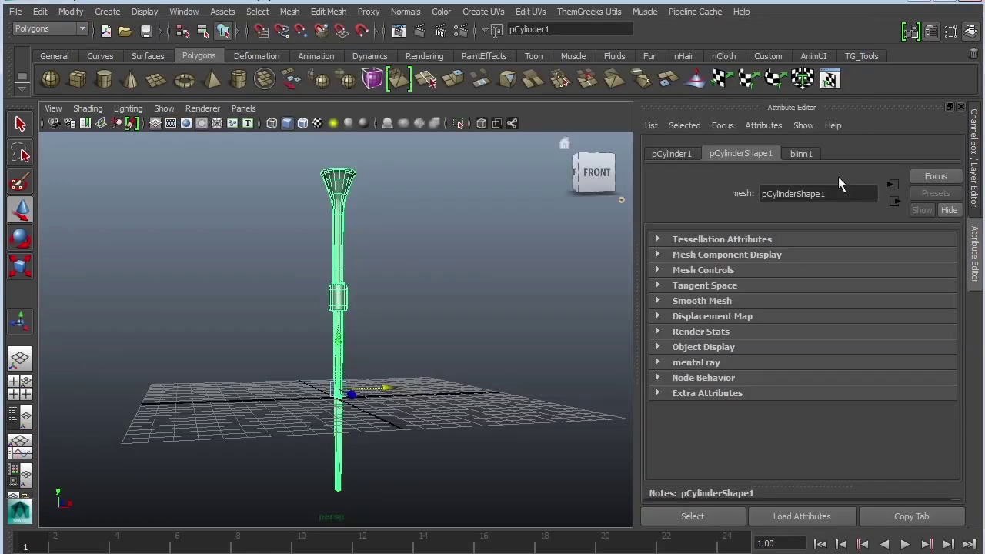
Set the instrument's blinn1 material colour to a light wood brown and deselect the instrument to view it
left_click(801, 154)
left_click(791, 330)
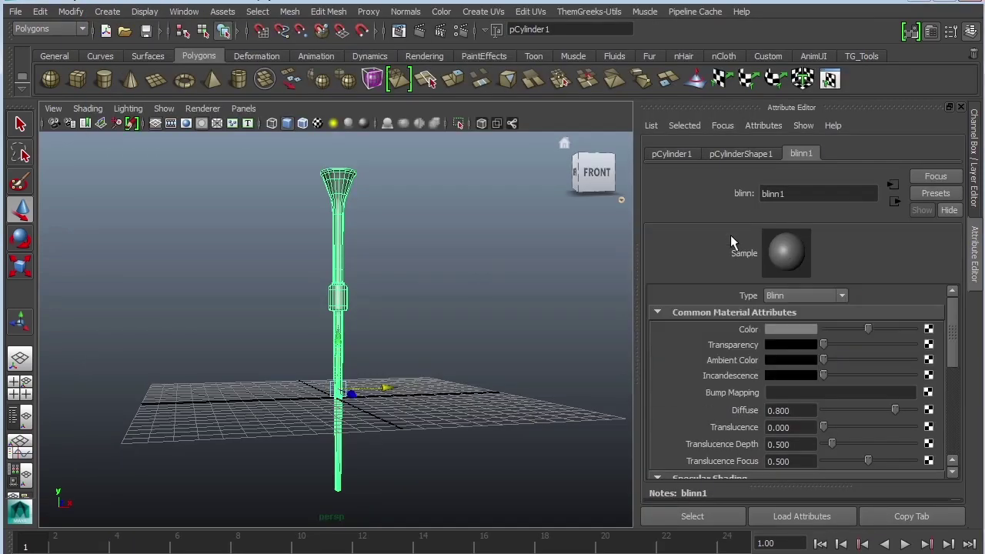
left_click(778, 330)
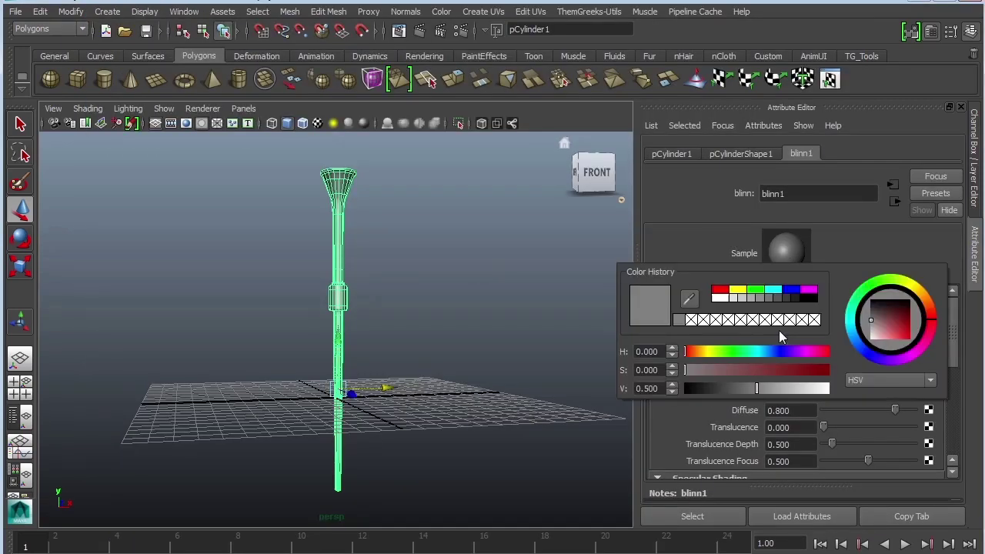
mouse_move(933, 306)
left_mouse_down()
mouse_move(926, 297)
mouse_move(894, 327)
left_mouse_up()
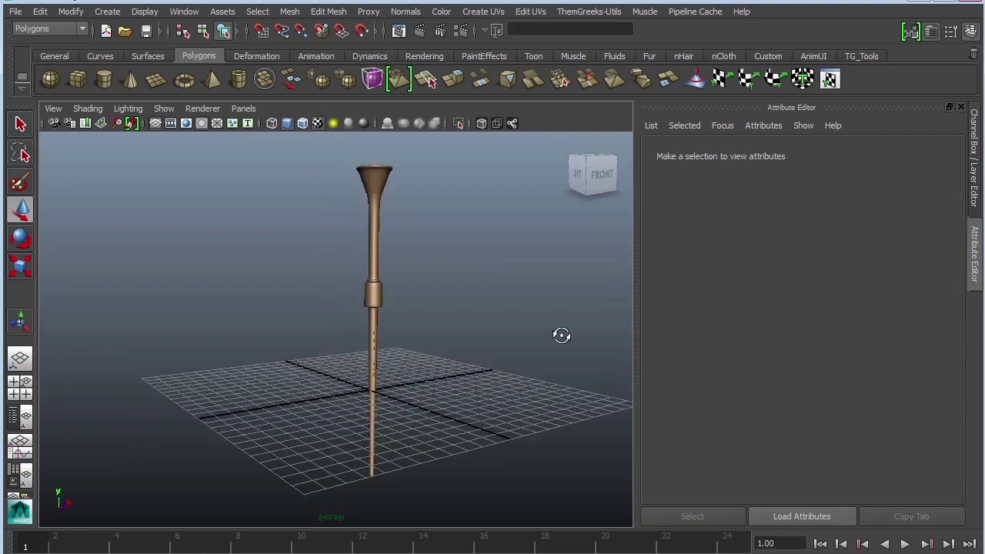
left_click_drag(561, 334, 522, 331, "alt")
left_click(367, 294)
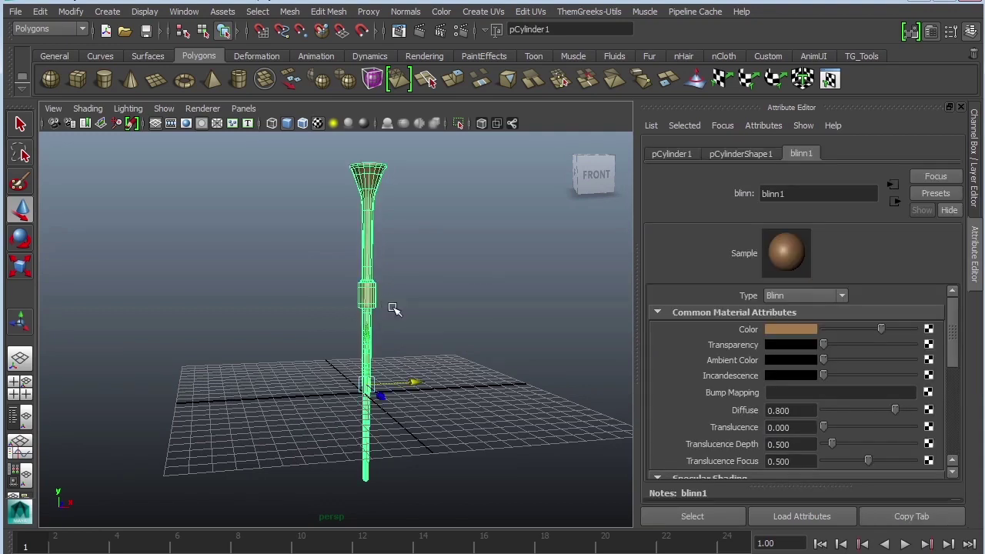
left_click(455, 347)
Turn off the instrument's smooth preview and frame the flared bell up close
middle_click_drag(402, 340, 395, 349, "alt")
right_click_drag(409, 341, 606, 391, "alt")
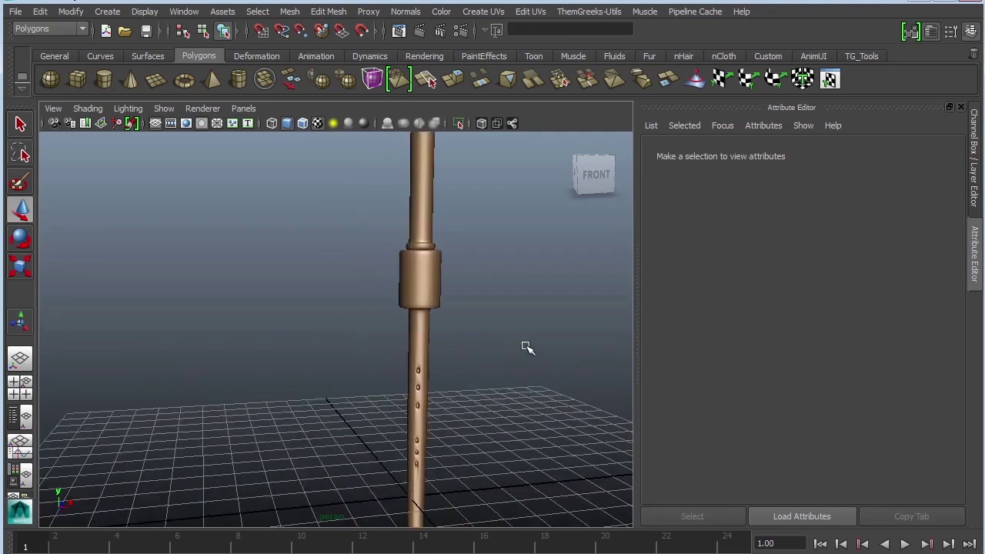
middle_click_drag(528, 348, 487, 396, "alt")
right_click_drag(487, 395, 460, 362, "alt")
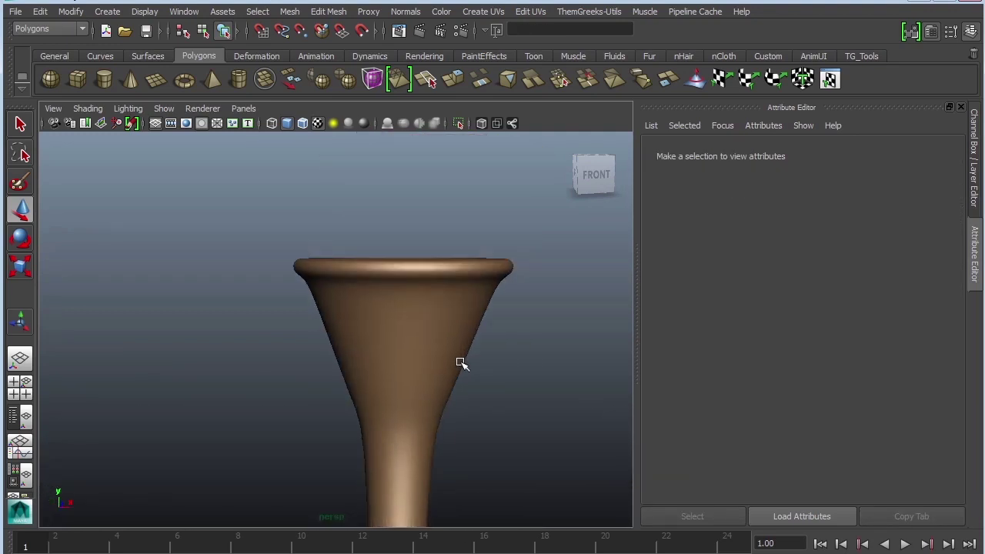
left_click(461, 354)
left_click(528, 363)
left_click_drag(528, 363, 539, 365, "alt")
Select the face loops around the bell's rim, covering the outer band and the narrow band beneath it
left_click(417, 265)
right_click_drag(413, 268, 418, 279)
left_click(419, 266)
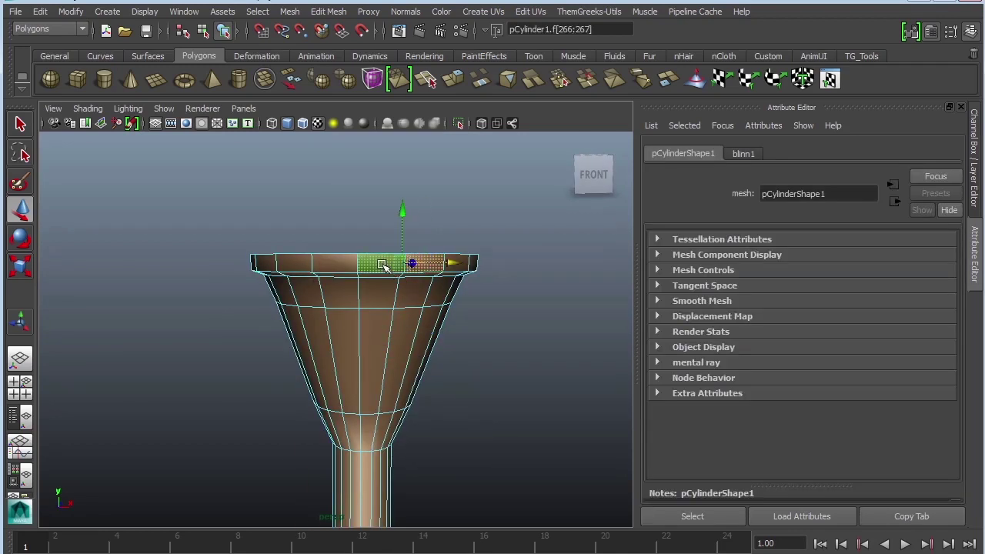
double_click(387, 264, "shift")
left_click_drag(482, 314, 466, 297, "alt")
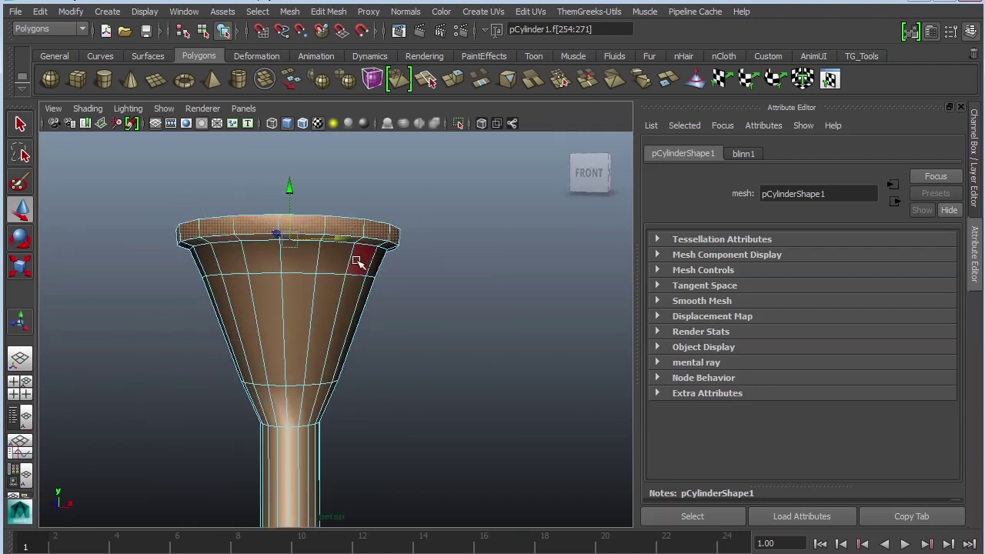
left_click(373, 244)
key("q")
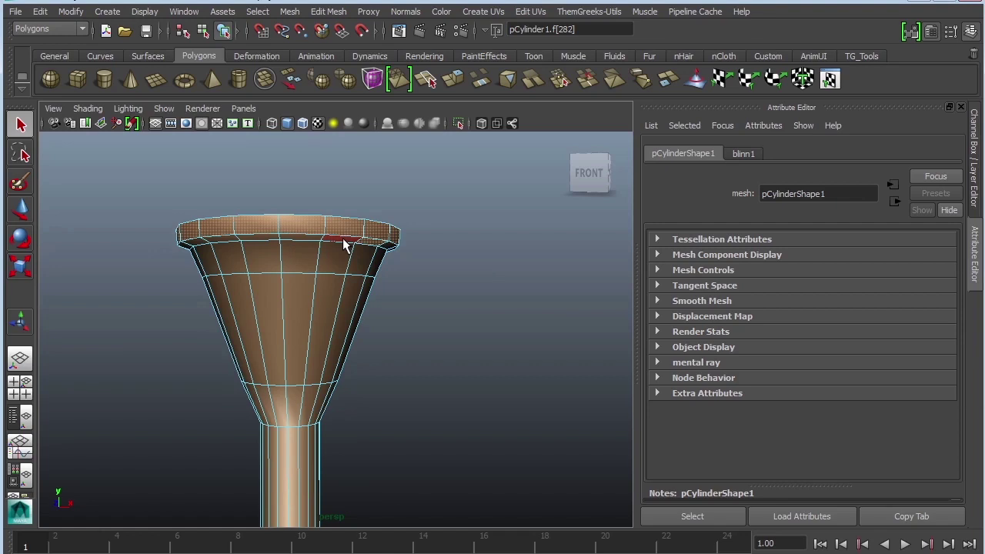
double_click(343, 237)
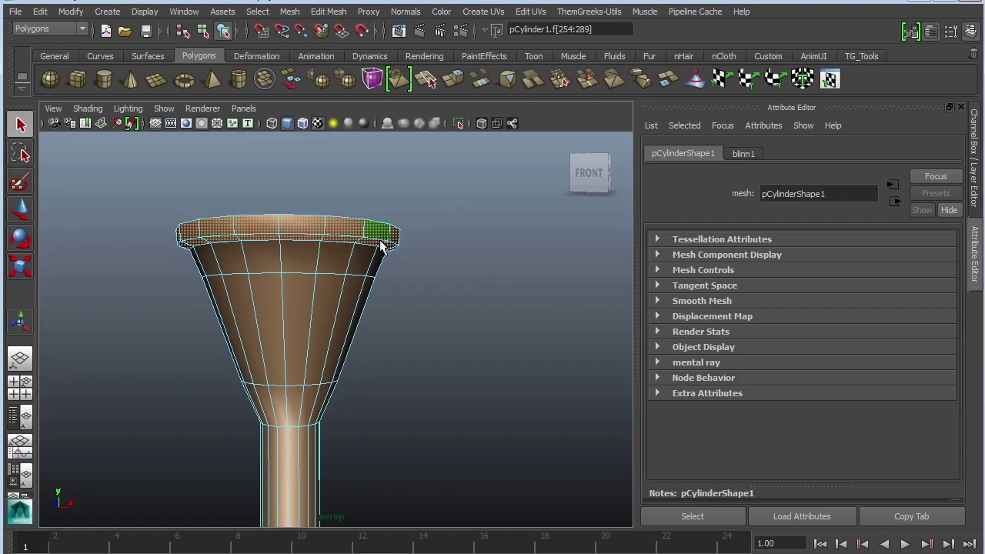
Assign a new Blinn material to the selected rim faces and set its colour to a golden yellow
right_click(377, 233)
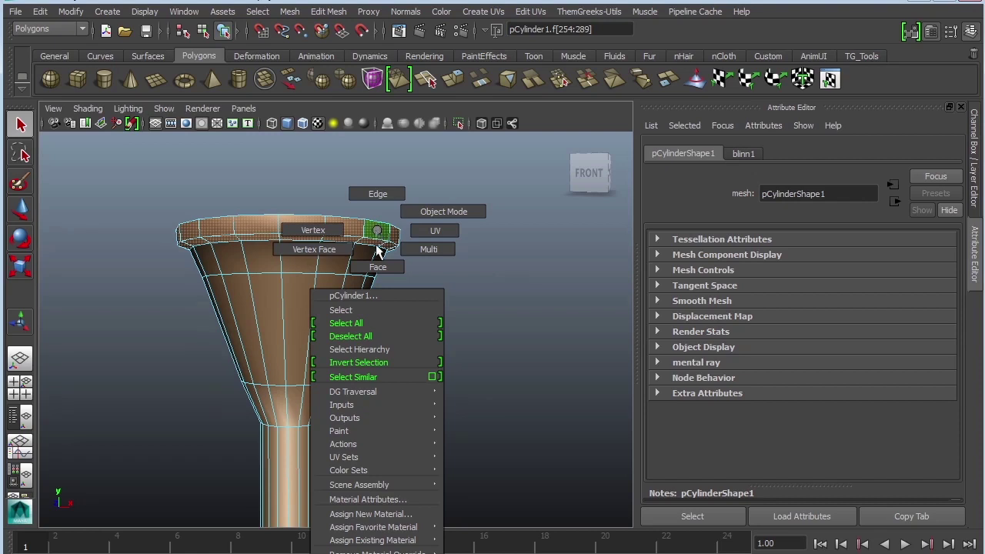
left_click(384, 513)
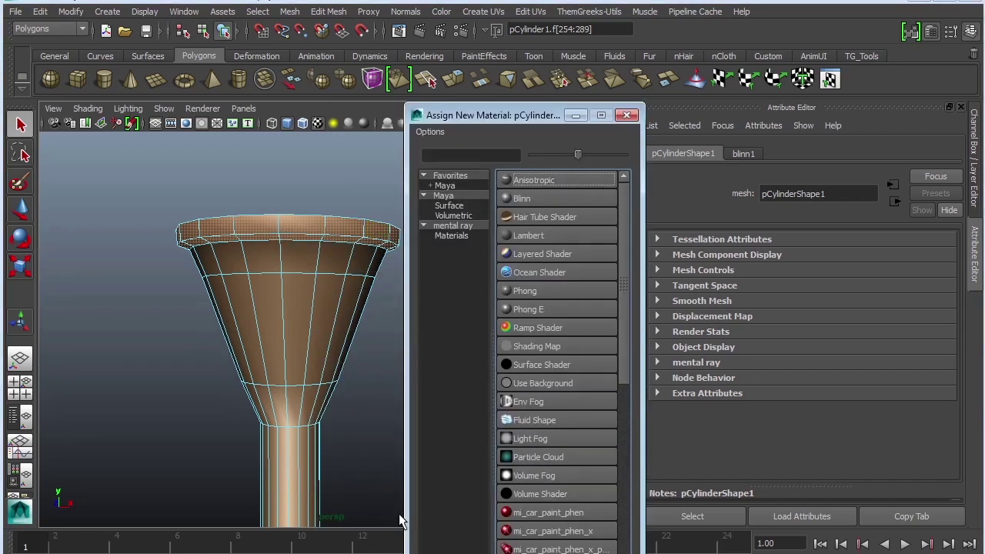
left_click(546, 200)
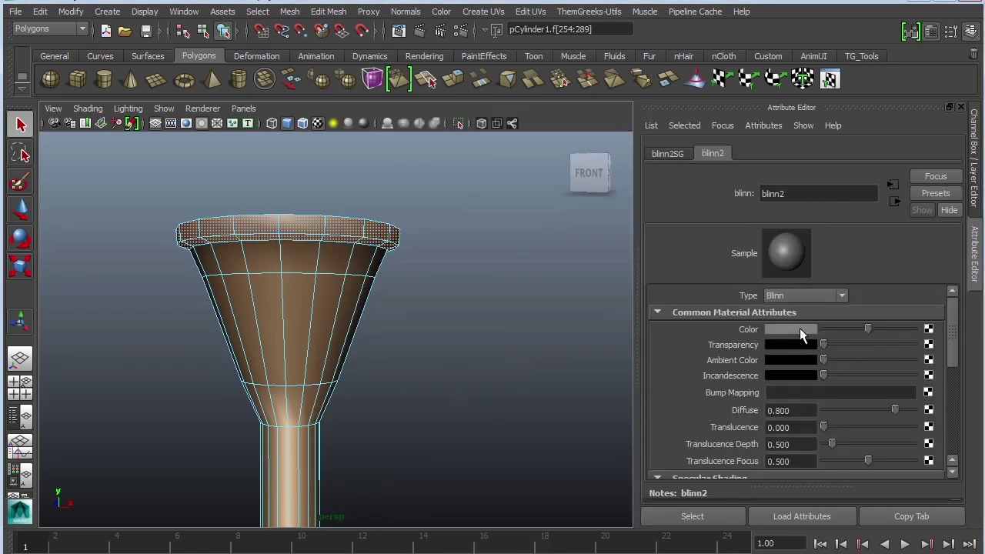
left_click(799, 328)
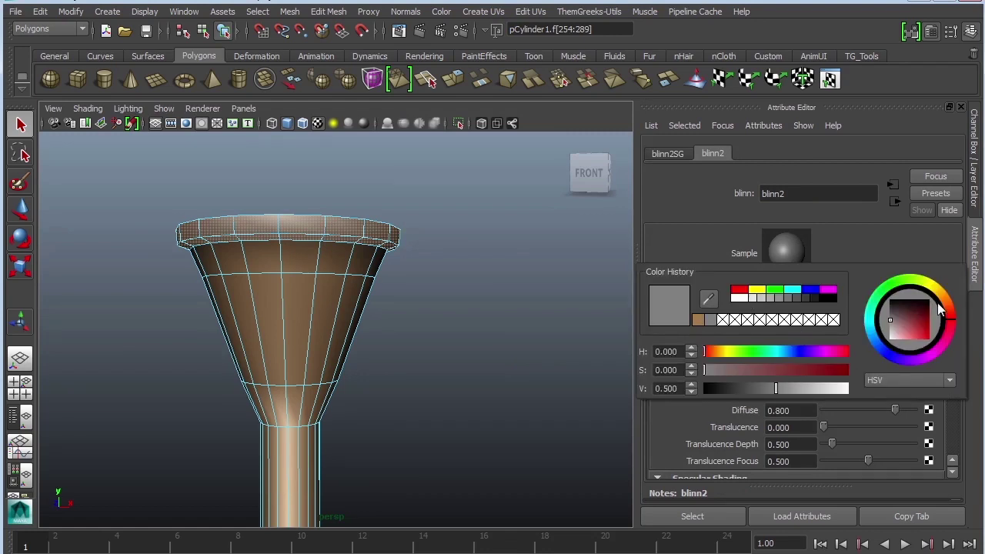
left_click_drag(939, 309, 941, 297)
left_click(914, 326)
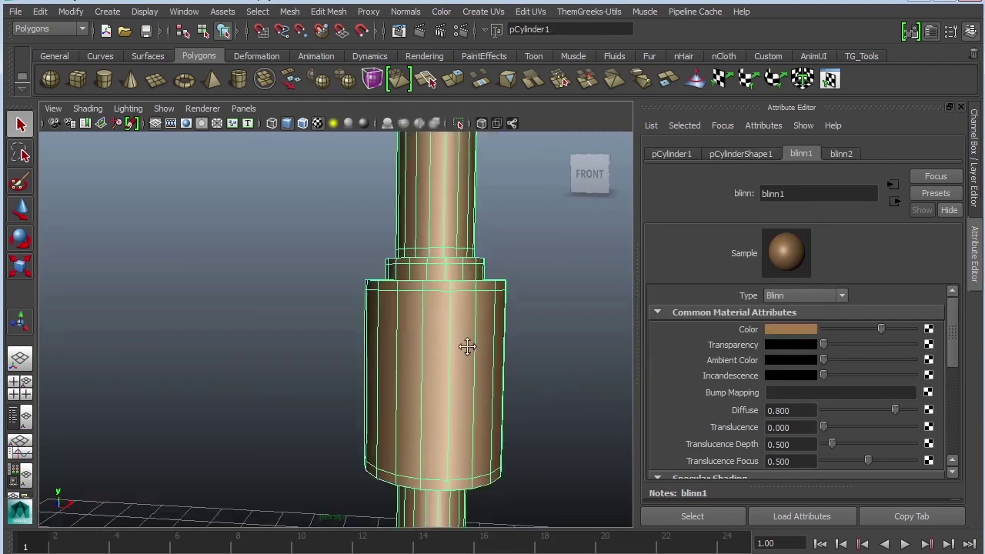
Select the thin face loops around the upper and lower edges of the middle collar
middle_click_drag(467, 346, 469, 333, "alt")
right_click_drag(469, 332, 469, 352)
double_click(464, 272)
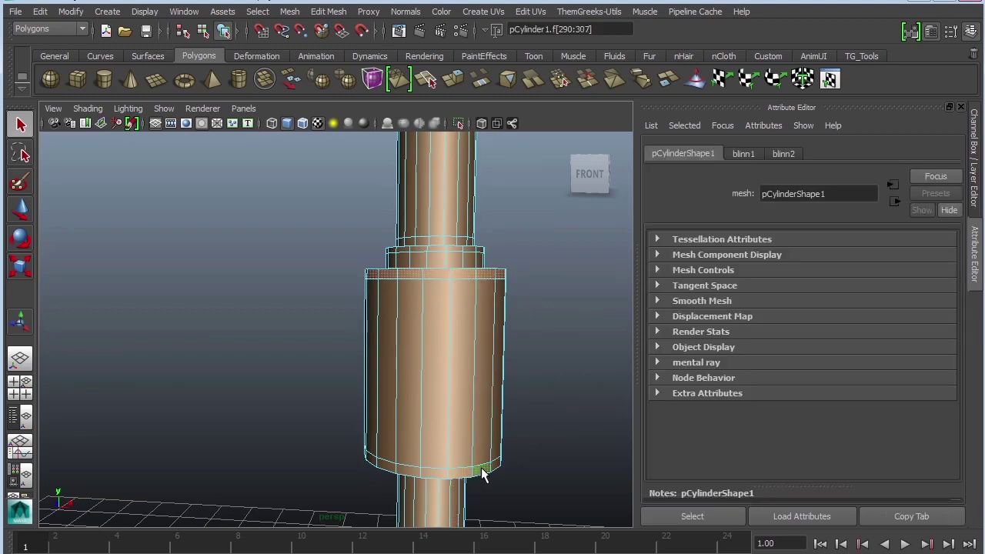
Try to add the flat ring of faces on top of the collar, and undo the stray face selections
left_click_drag(531, 367, 369, 378, "alt")
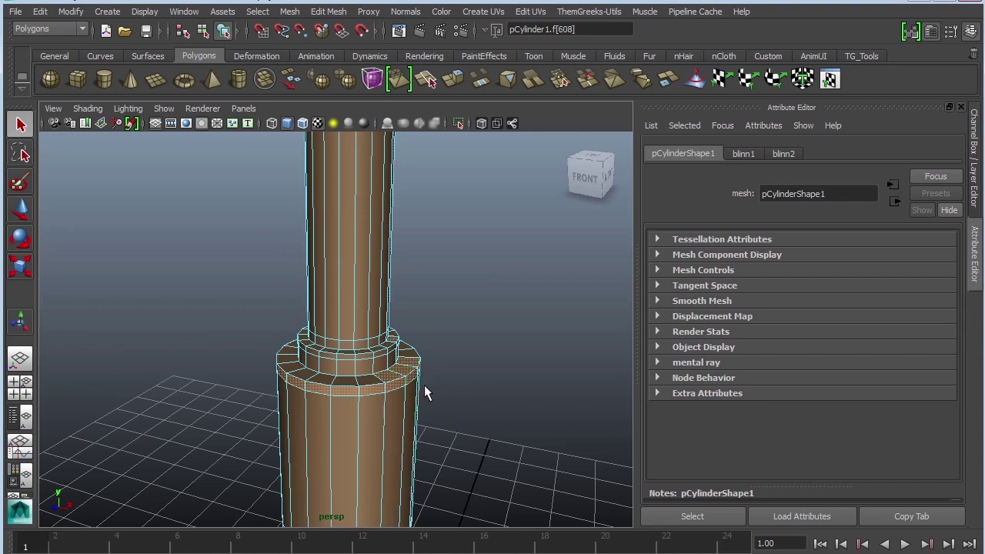
left_click_drag(420, 392, 367, 416, "alt")
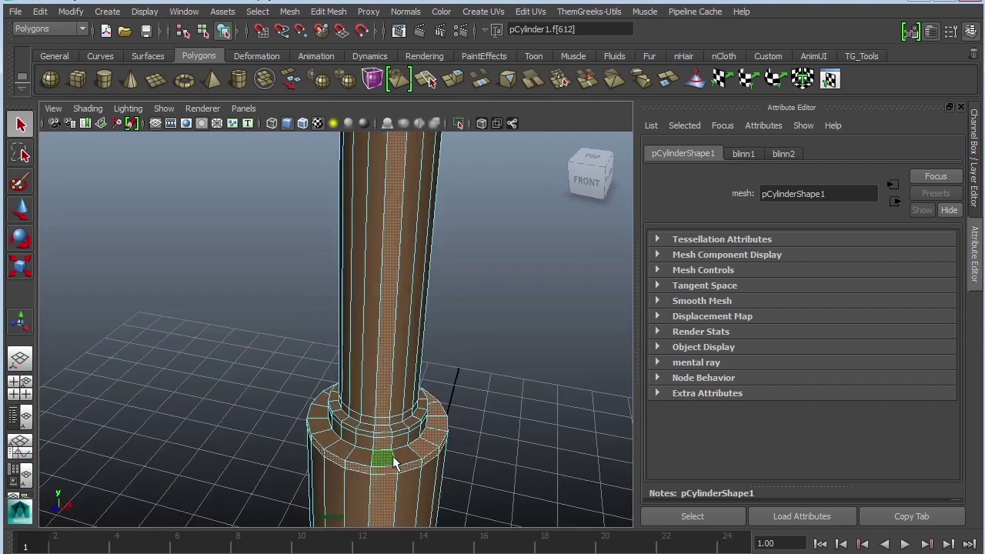
left_click(347, 458)
key("ctrl+z")
left_click_drag(464, 438, 502, 299, "alt")
middle_click_drag(431, 261, 422, 318, "alt")
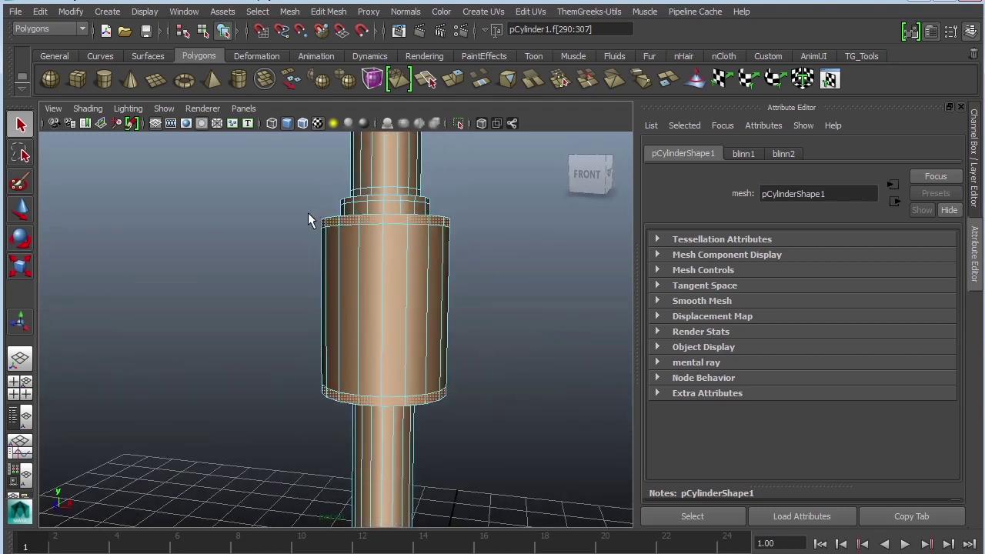
Extend the face selection to the small ring above the collar and the collar's underside, leaving its tall side faces out
left_click_drag(419, 231, 497, 240, "ctrl+shift")
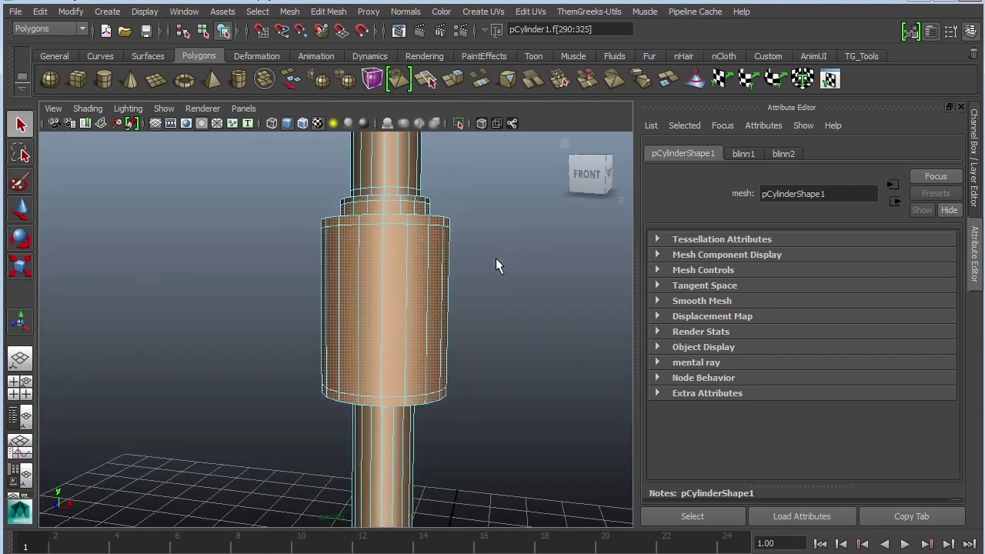
left_click_drag(256, 294, 425, 293)
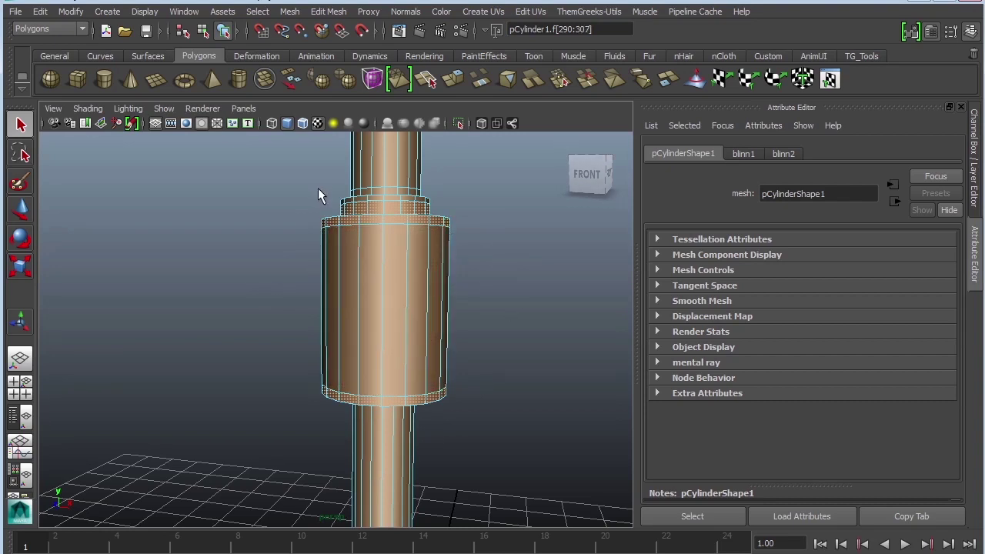
left_click_drag(289, 186, 506, 282)
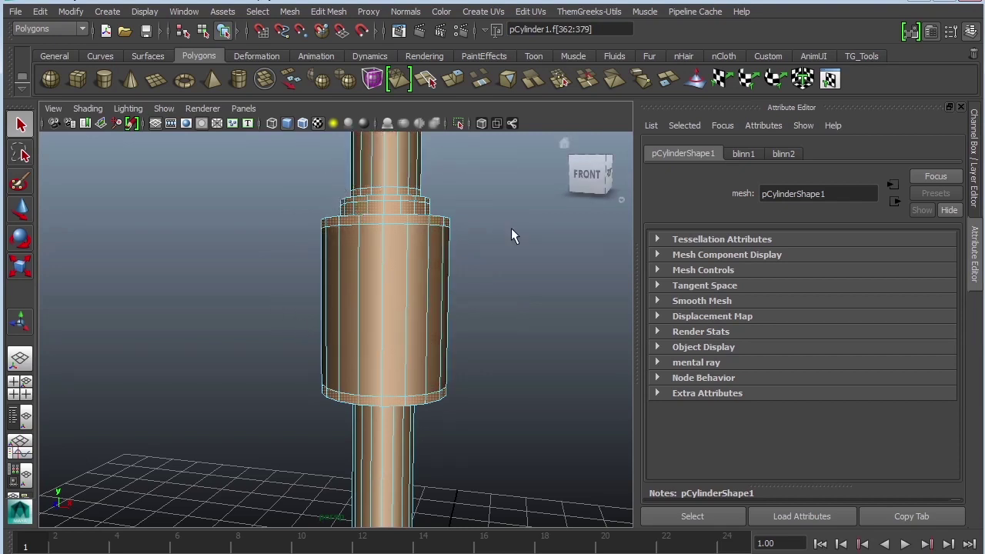
left_click_drag(511, 228, 443, 238, "alt")
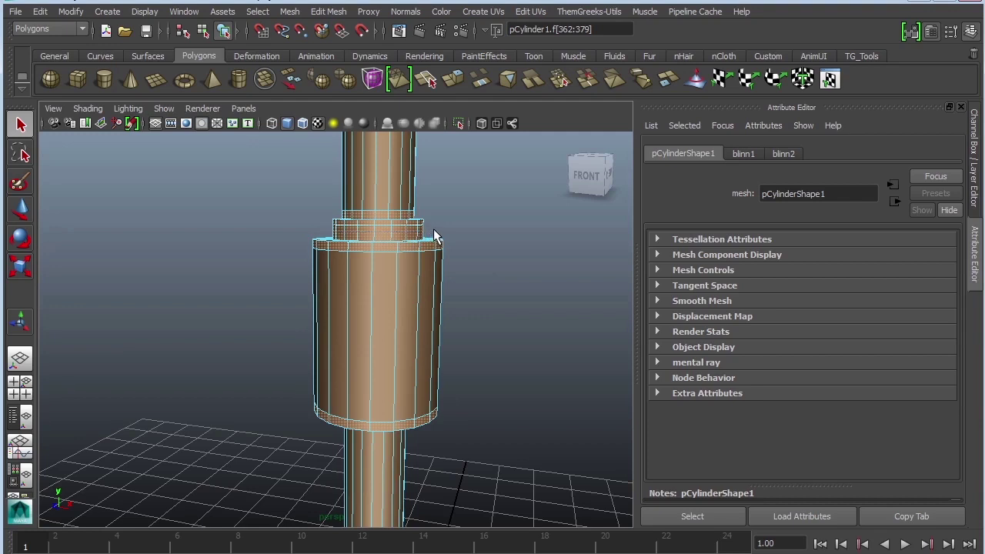
left_click_drag(542, 238, 476, 218, "alt")
left_click(272, 243, "shift")
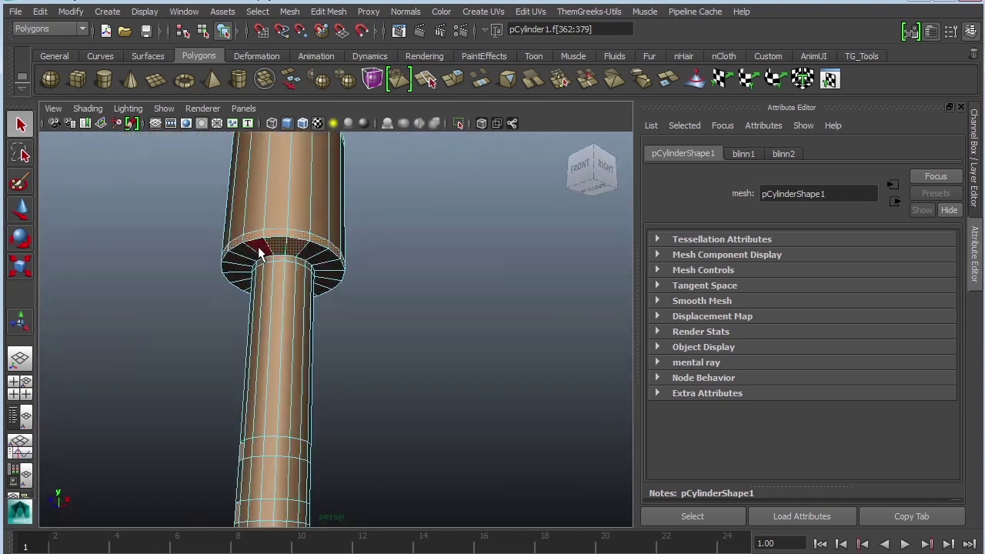
double_click(260, 250, "shift")
left_click_drag(436, 323, 477, 339, "alt")
Assign the existing yellow blinn2 material to the selected collar faces and return the instrument to object mode
right_click(372, 248)
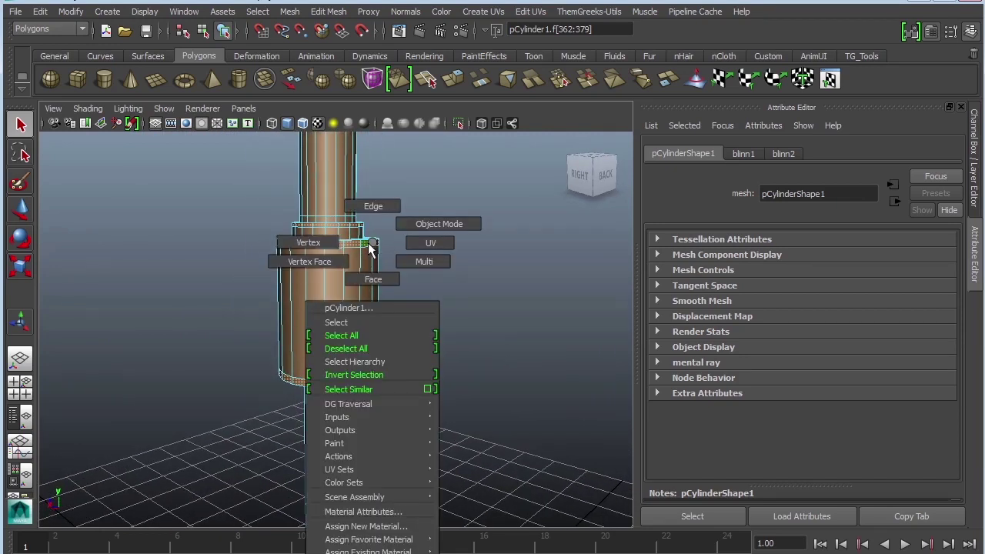
mouse_move(369, 551)
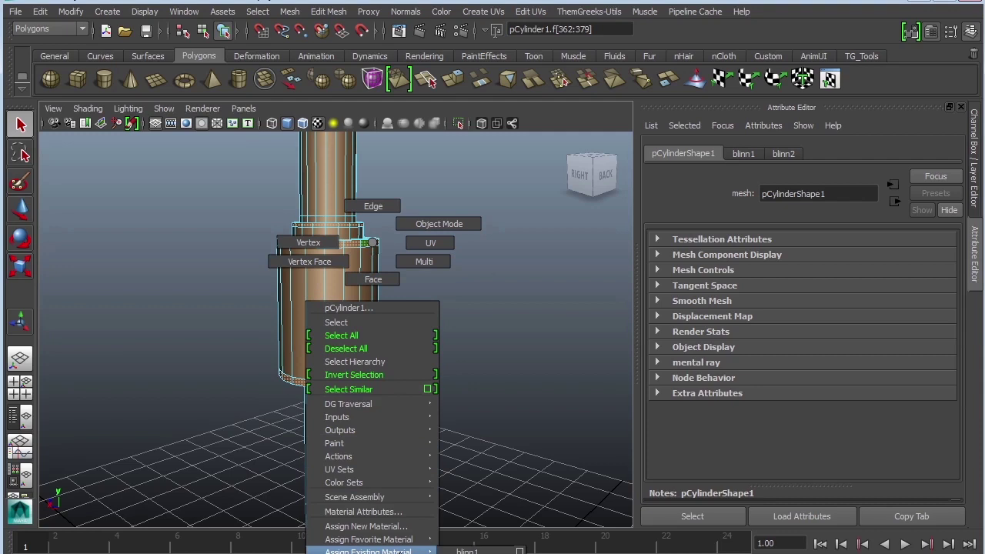
left_click(467, 553)
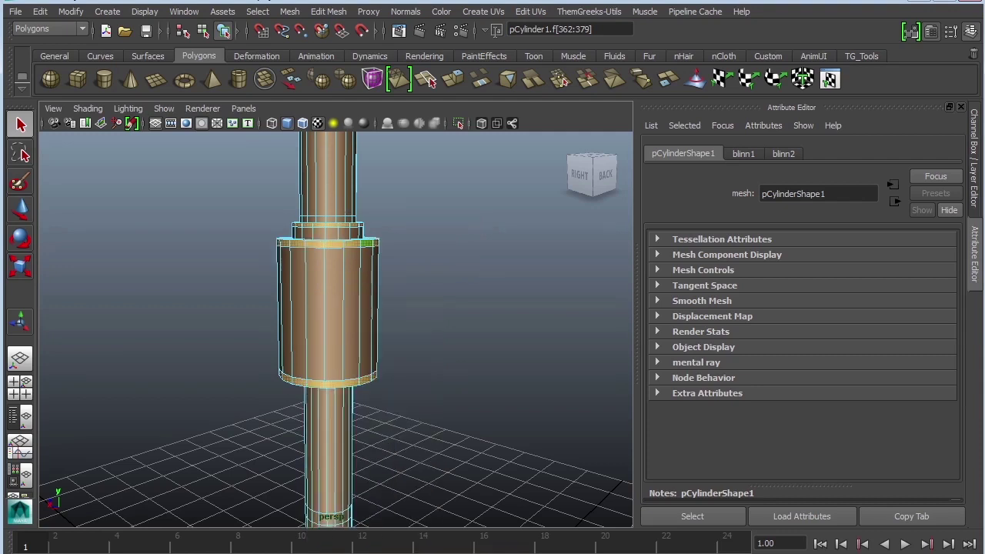
left_click(441, 366)
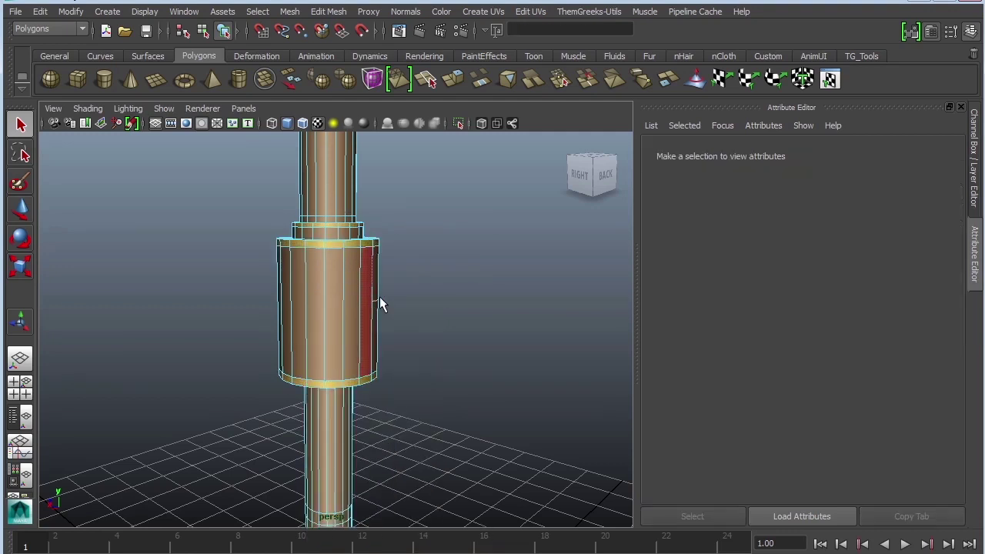
right_click_drag(405, 288, 411, 277)
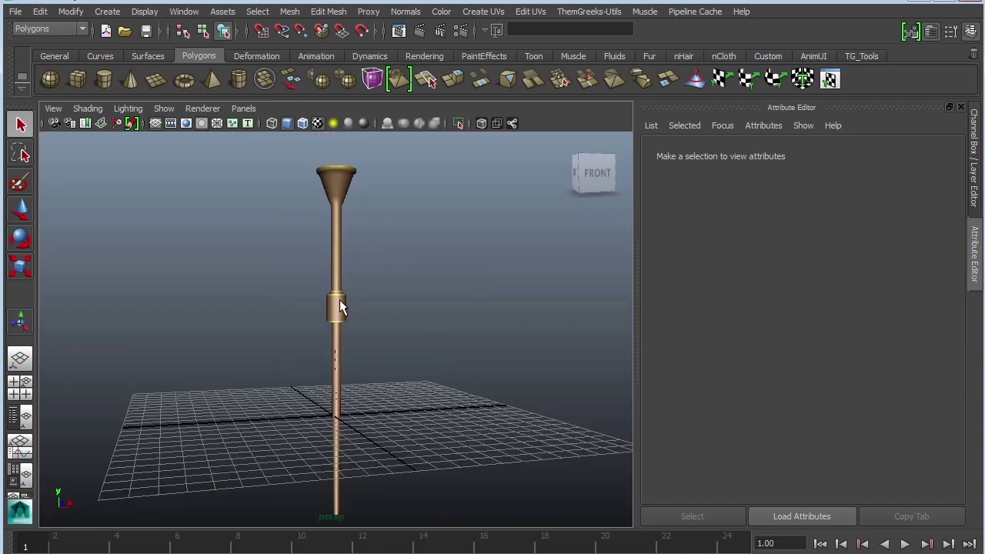
Rotate the instrument about the Z axis into a diagonal pose with the bell uppermost, and test-render the view
left_click(341, 308)
key("e")
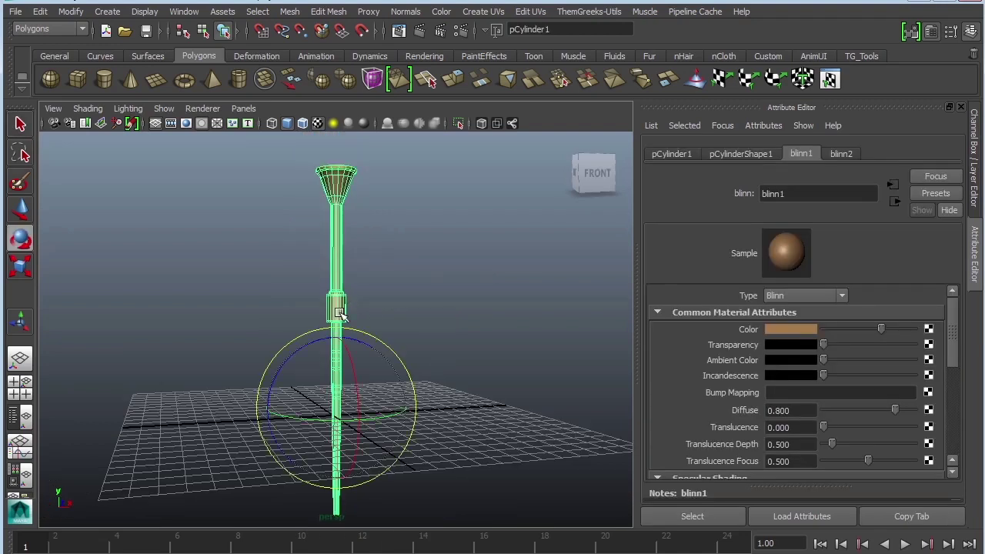
left_click_drag(295, 355, 331, 296)
key("w")
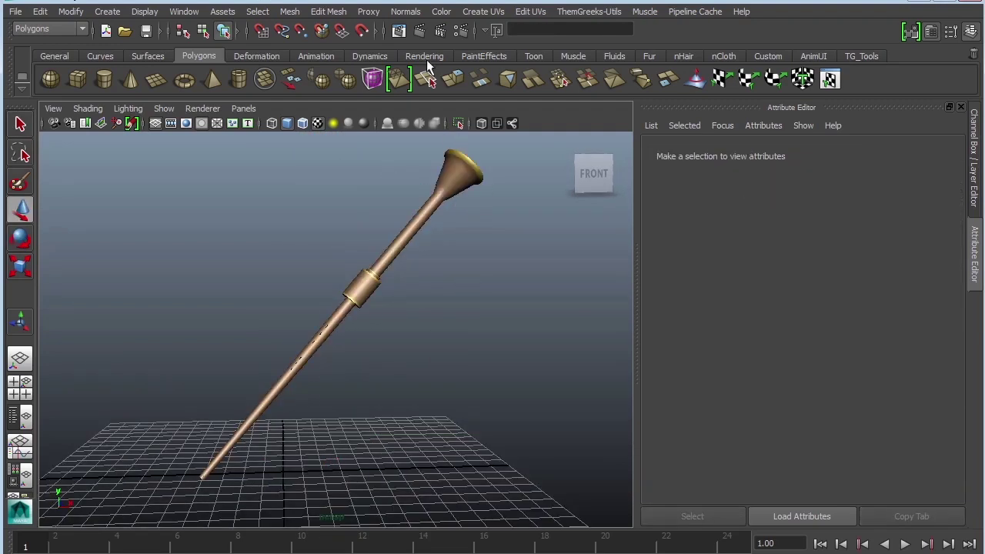
left_click(419, 31)
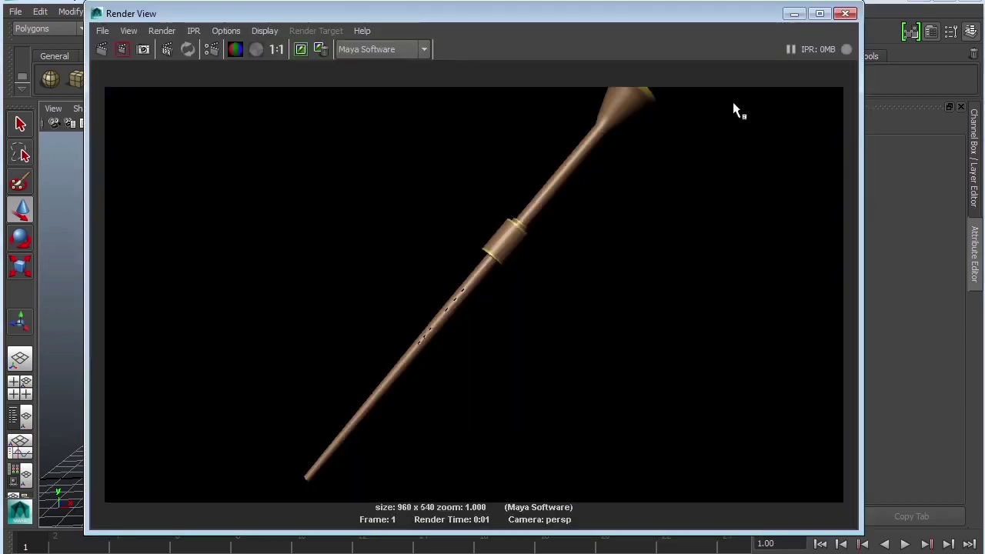
left_click(797, 14)
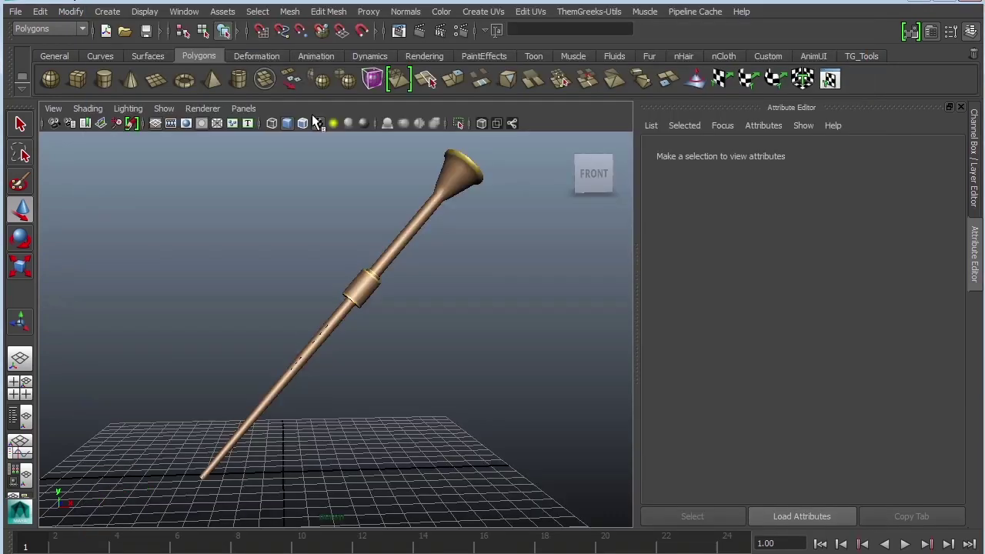
Show the 960 x 540 resolution gate, frame the whole instrument inside it, and render the view again
left_click(186, 124)
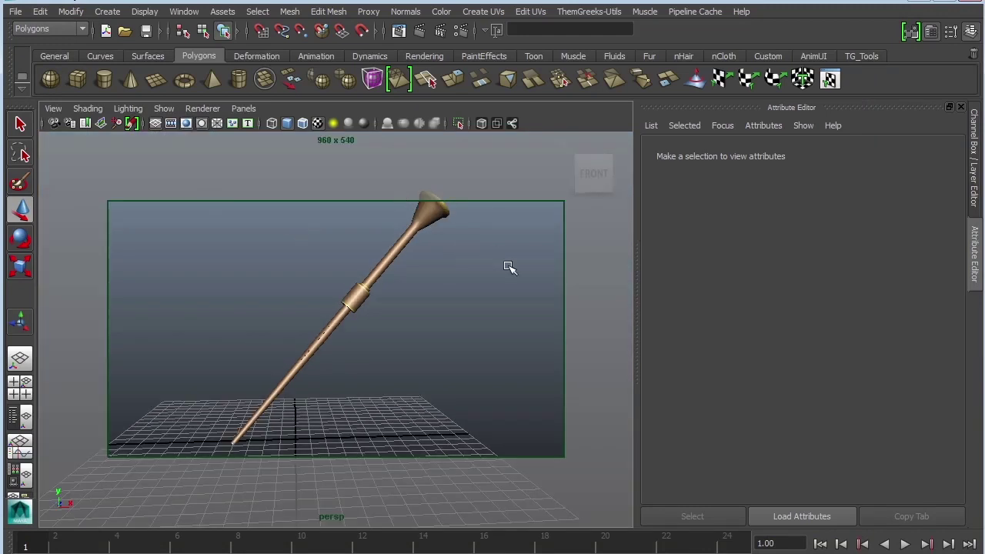
left_click_drag(510, 269, 461, 292, "alt")
middle_click_drag(461, 293, 446, 308, "alt")
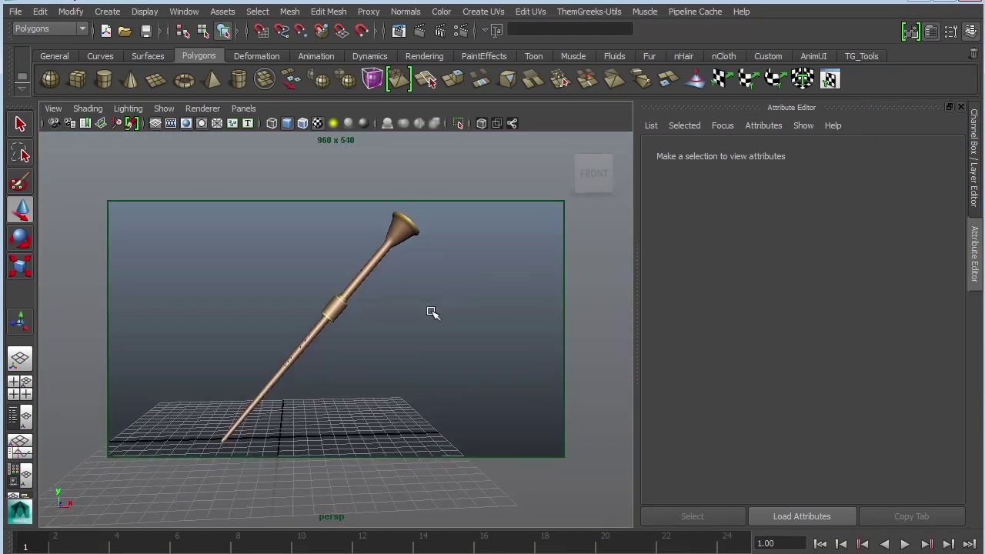
left_click(421, 31)
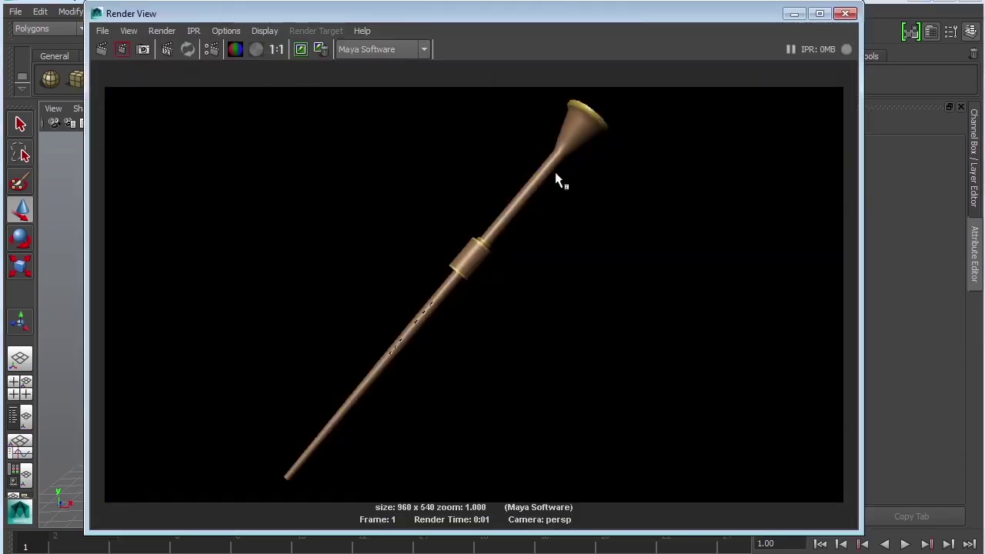